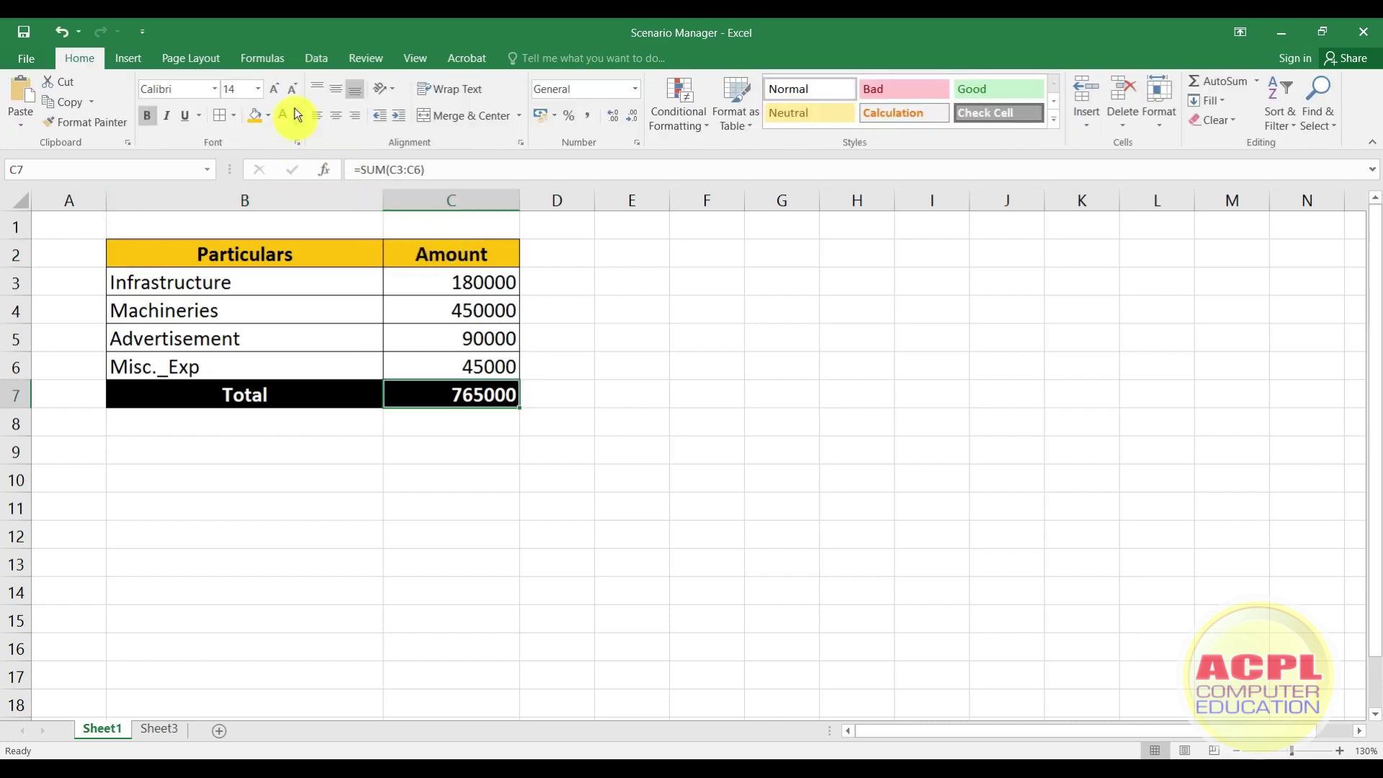
# Step: Open the Scenario Manager from the What-If Analysis tools and place its dialog beside the expense table
pyautogui.click(314, 62)
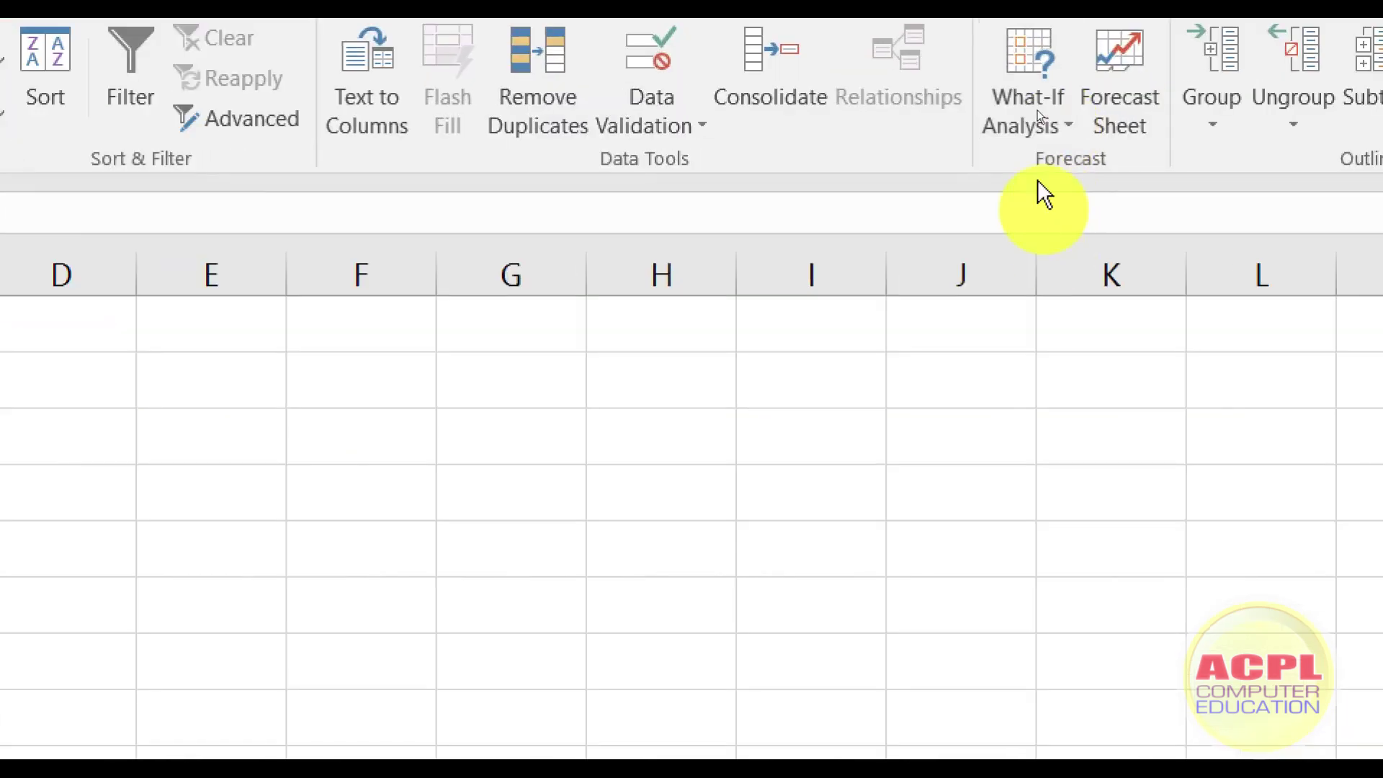
pyautogui.click(1048, 125)
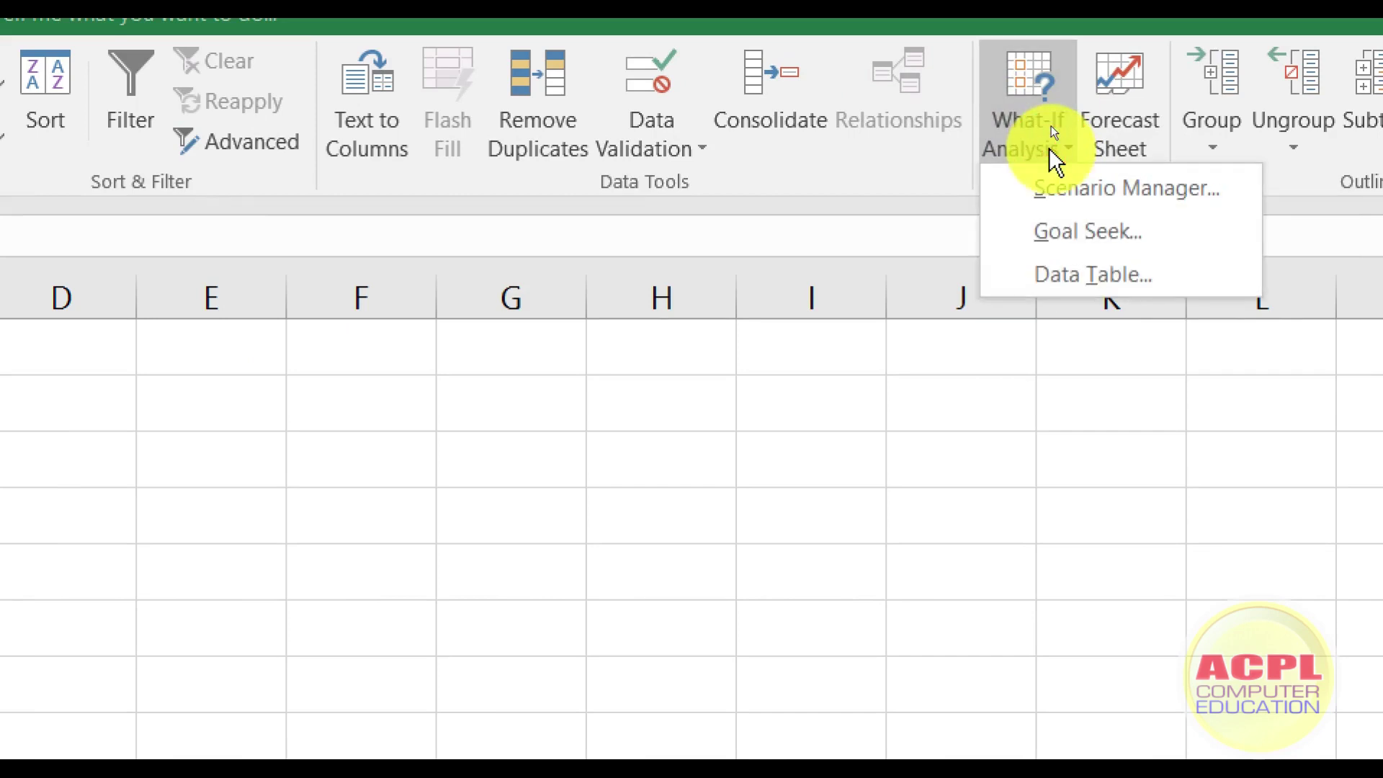
pyautogui.click(1097, 193)
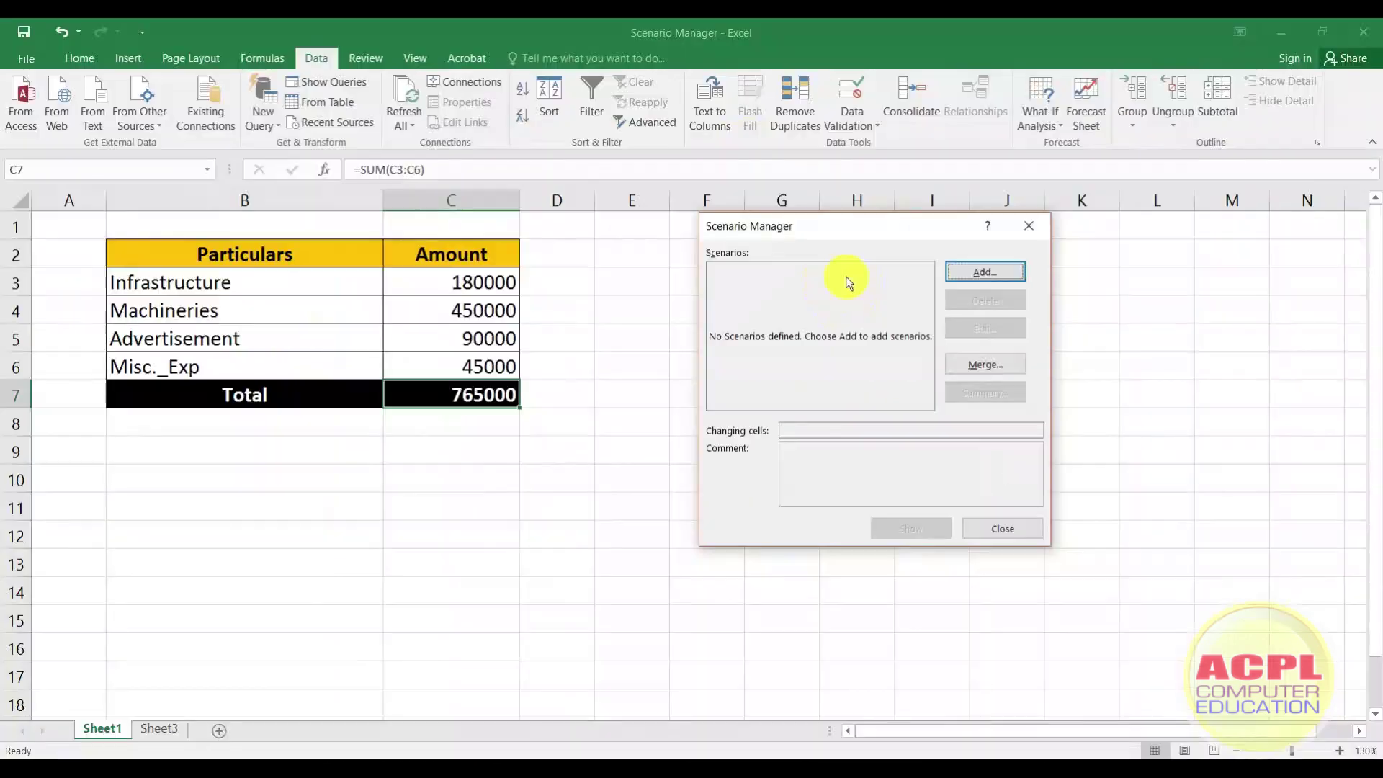
pyautogui.moveTo(889, 240); pyautogui.dragTo(728, 247)
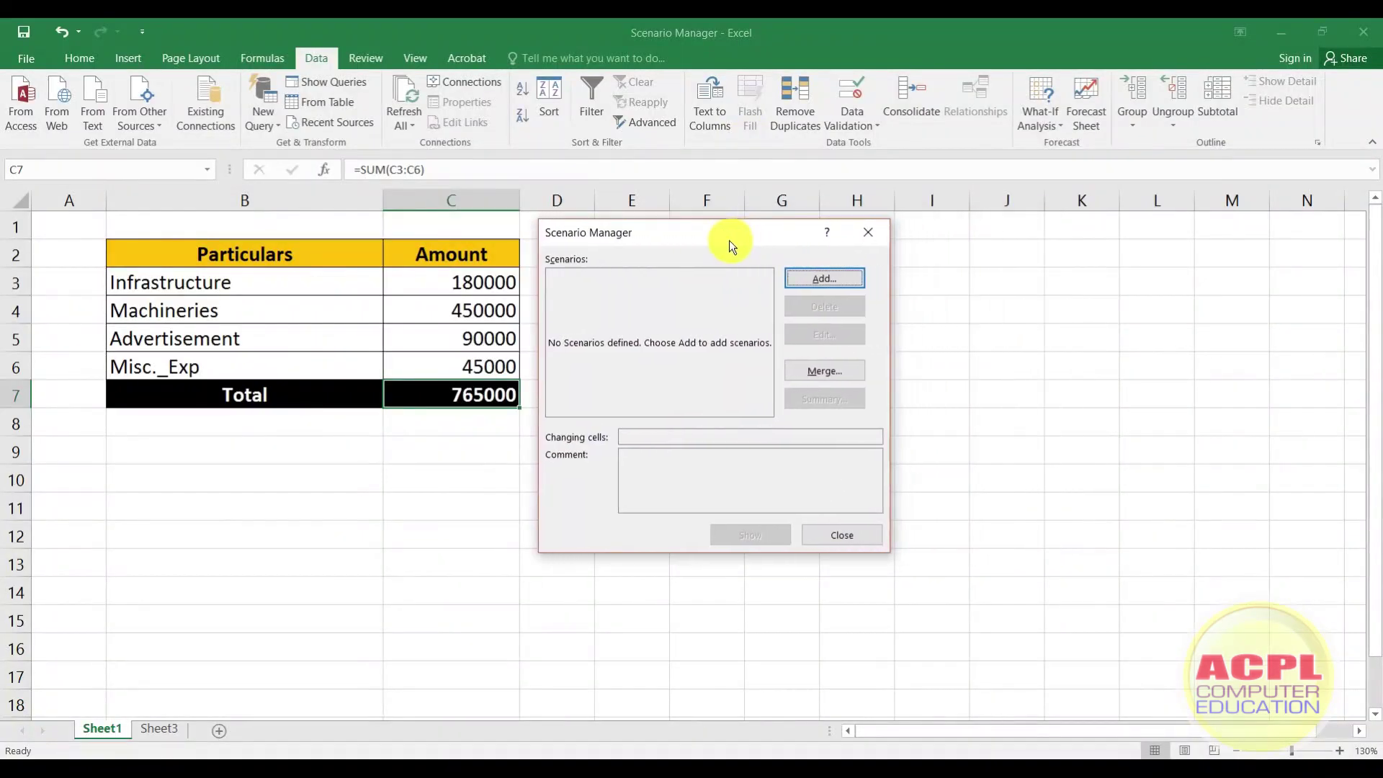
# Step: Add a scenario named Minimum with the amount cells C3:C6 as its changing cells
pyautogui.click(849, 278)
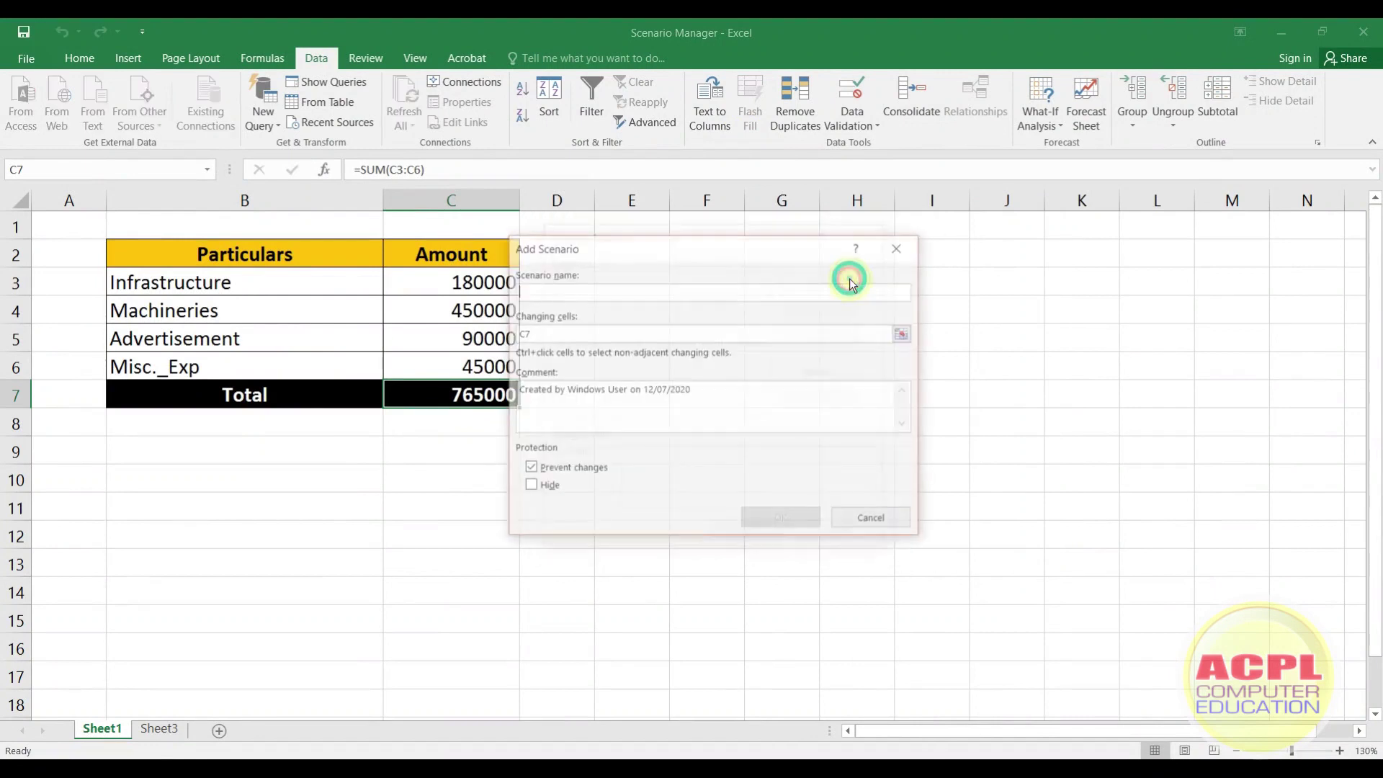
pyautogui.moveTo(663, 244); pyautogui.dragTo(714, 244)
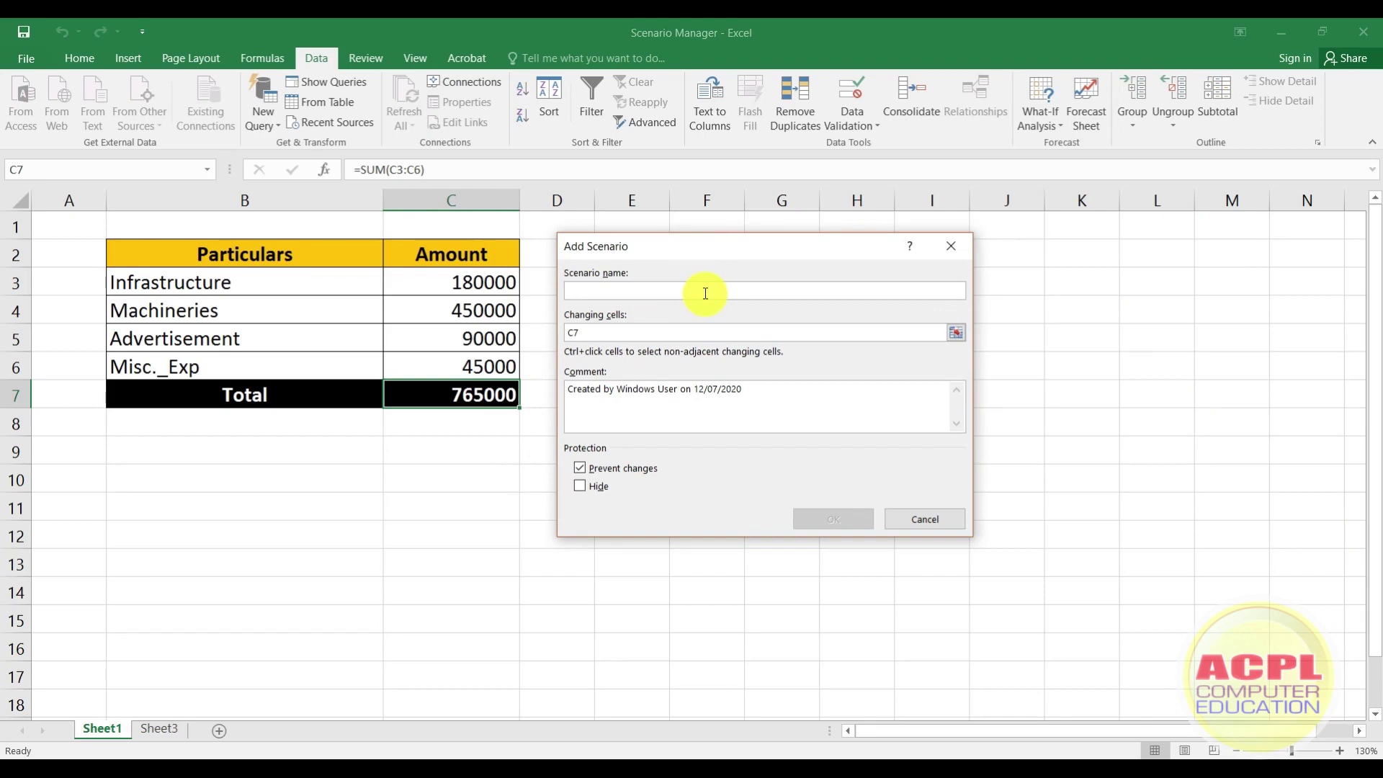
pyautogui.write('Minimum')
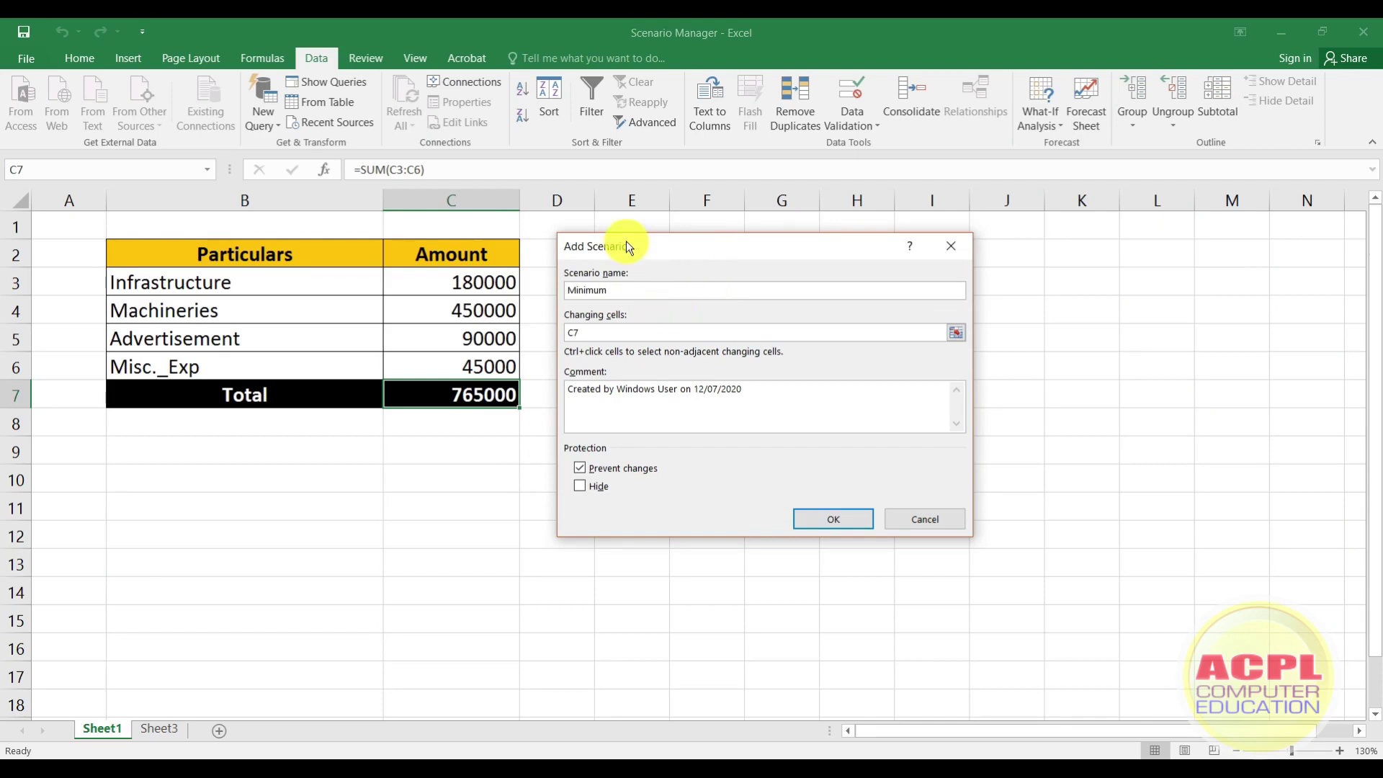
pyautogui.moveTo(627, 247); pyautogui.dragTo(665, 245)
pyautogui.click(646, 342)
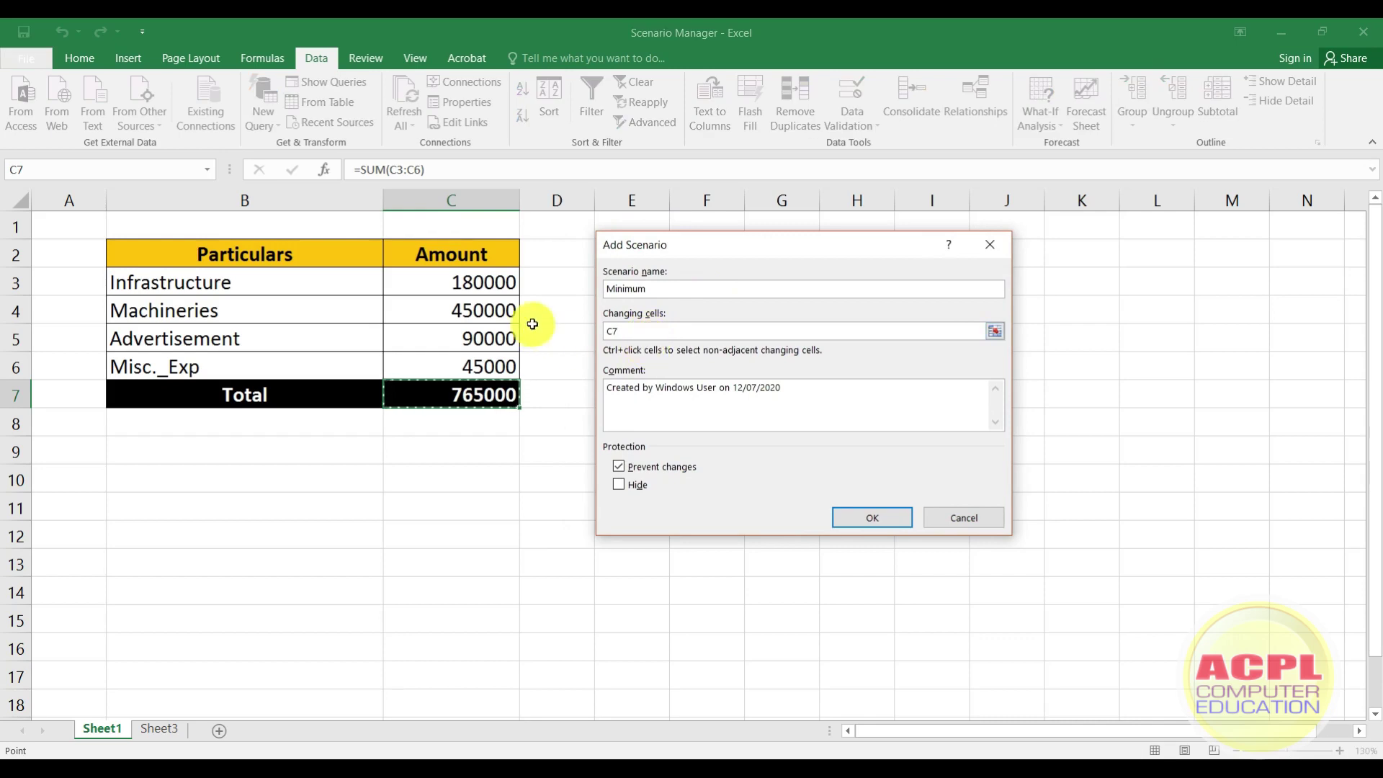
pyautogui.moveTo(464, 281); pyautogui.dragTo(481, 364)
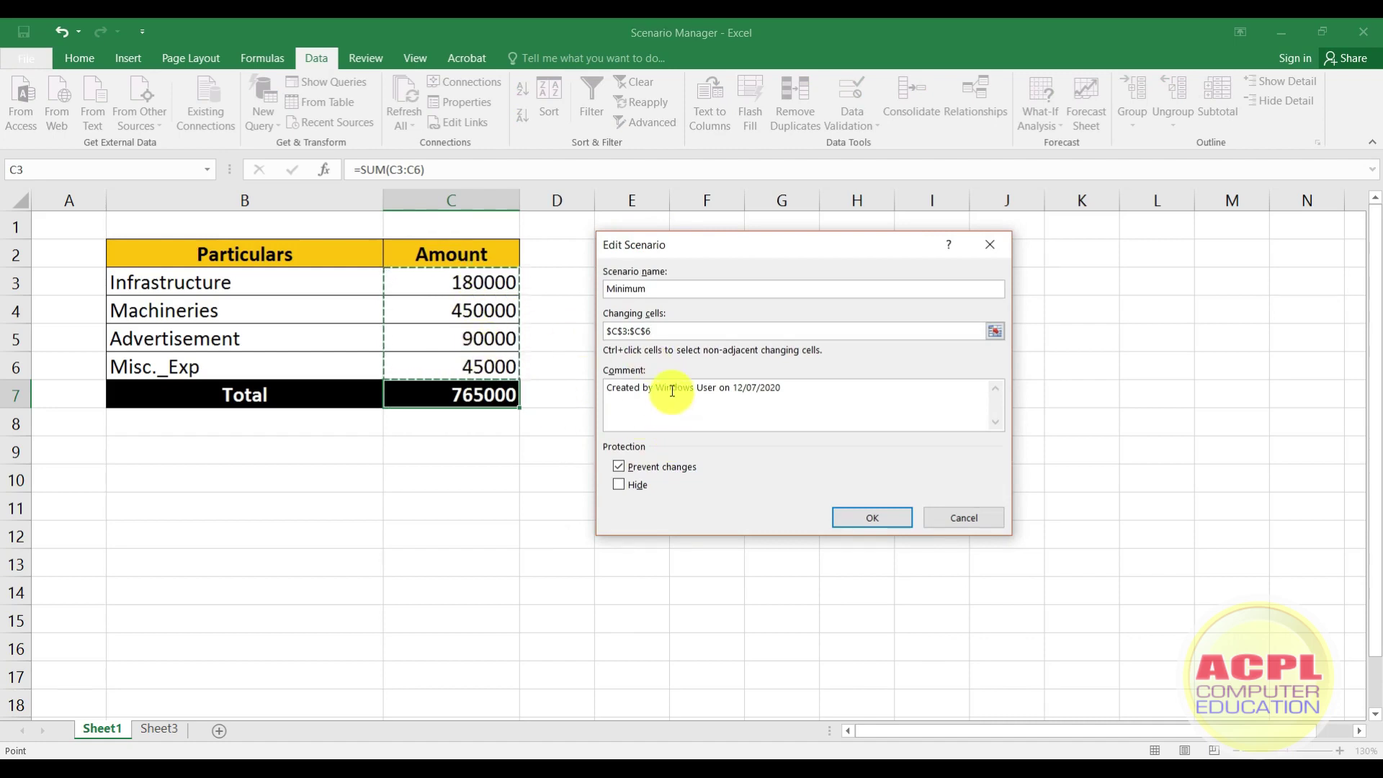
pyautogui.tripleClick(795, 389)
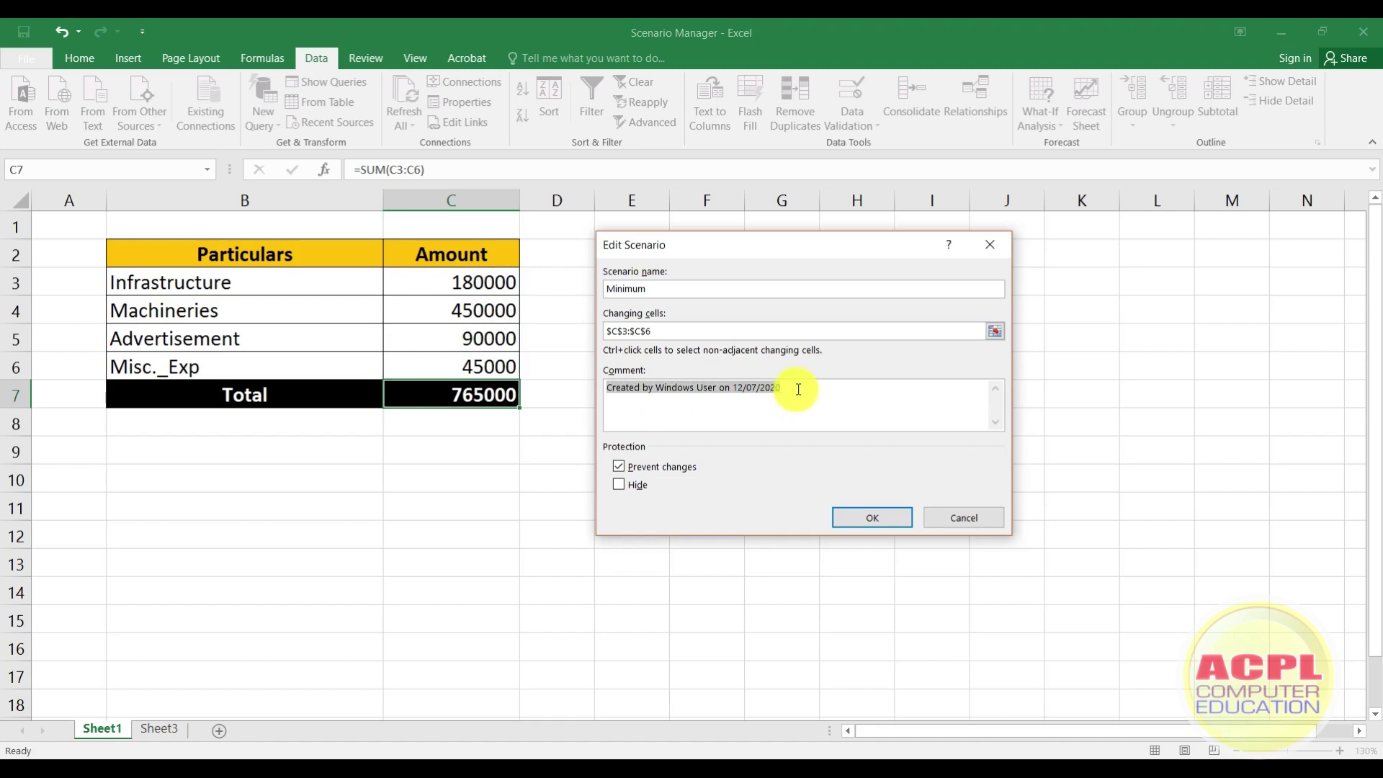
pyautogui.click(810, 389)
pyautogui.click(767, 390)
pyautogui.moveTo(767, 390); pyautogui.dragTo(617, 391)
pyautogui.click(785, 423)
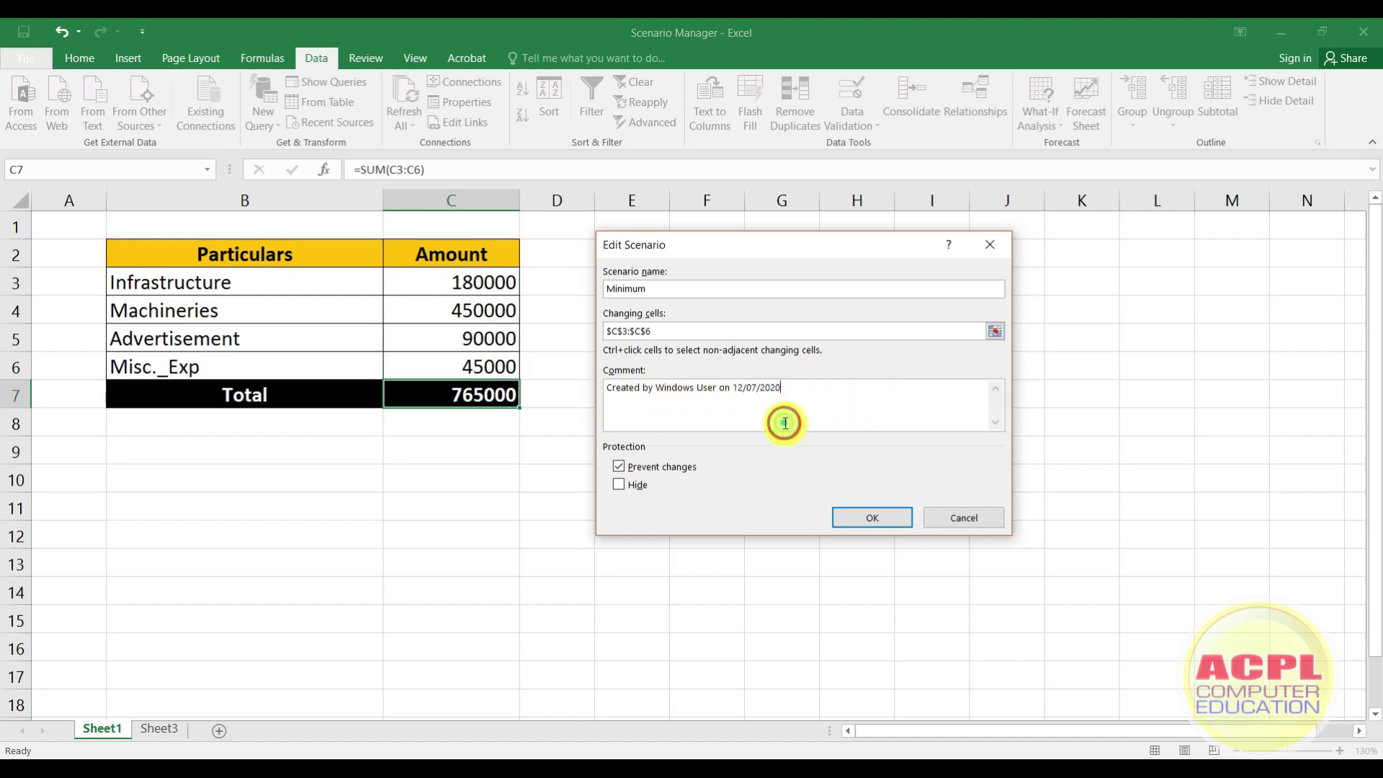
# Step: Accept the Minimum scenario's definition and set its values to 160000 for C3 and 400000 for C4
pyautogui.click(885, 519)
pyautogui.moveTo(750, 309); pyautogui.dragTo(641, 256)
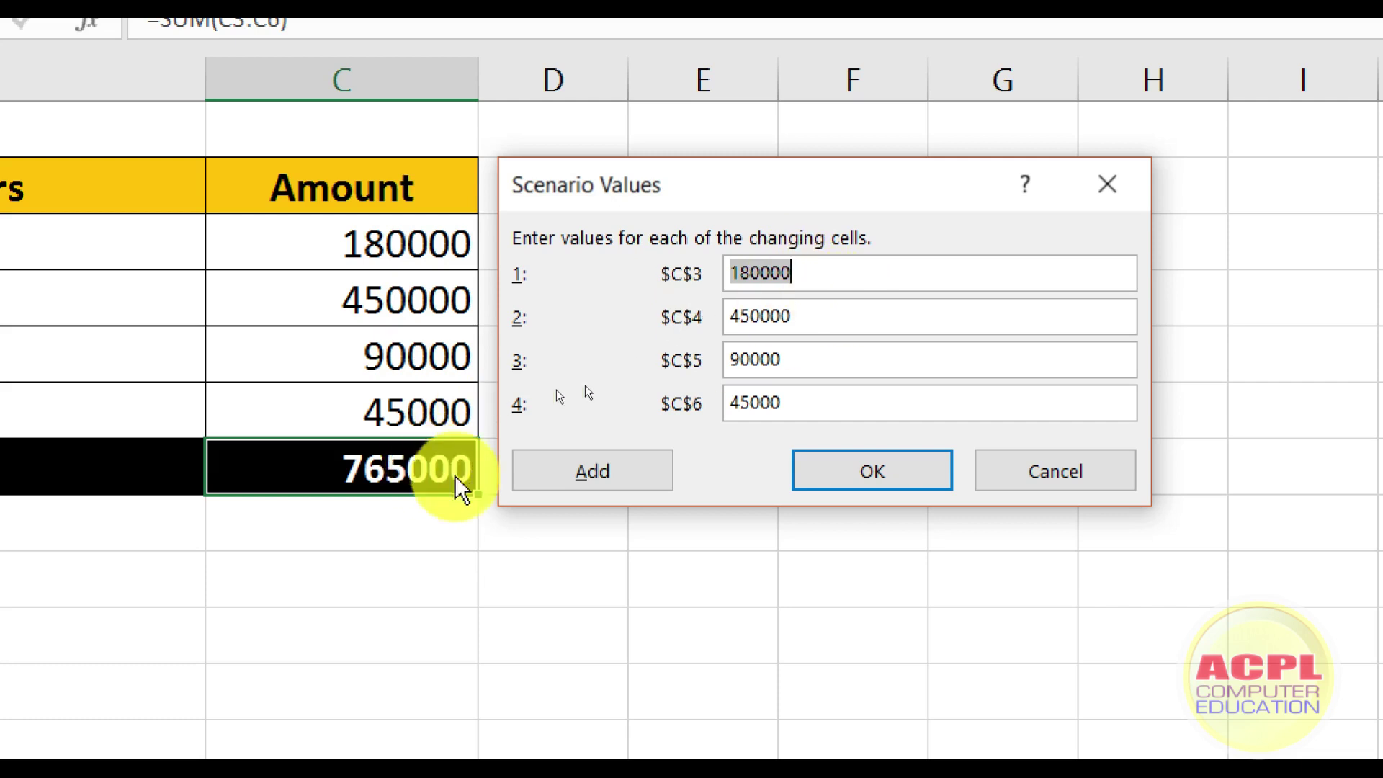
pyautogui.click(836, 277)
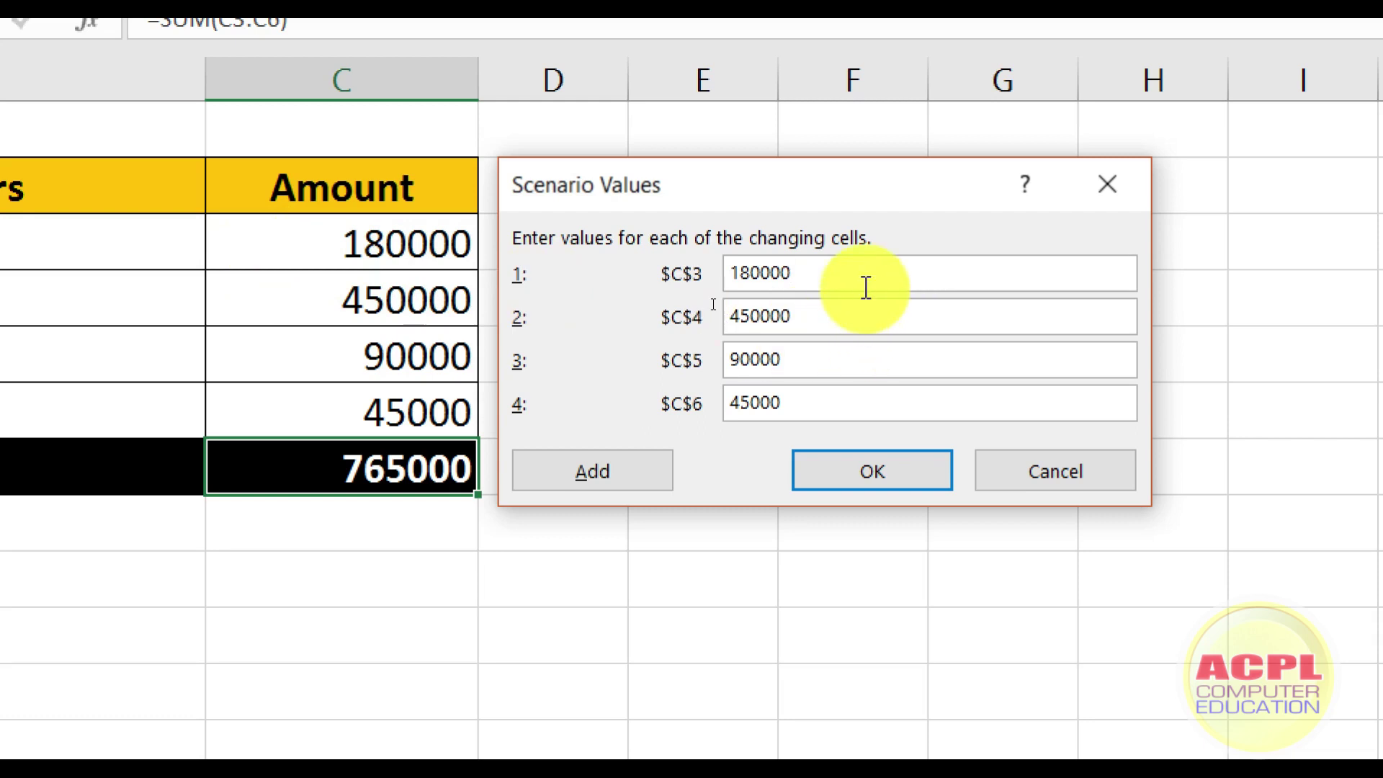
pyautogui.click(815, 275)
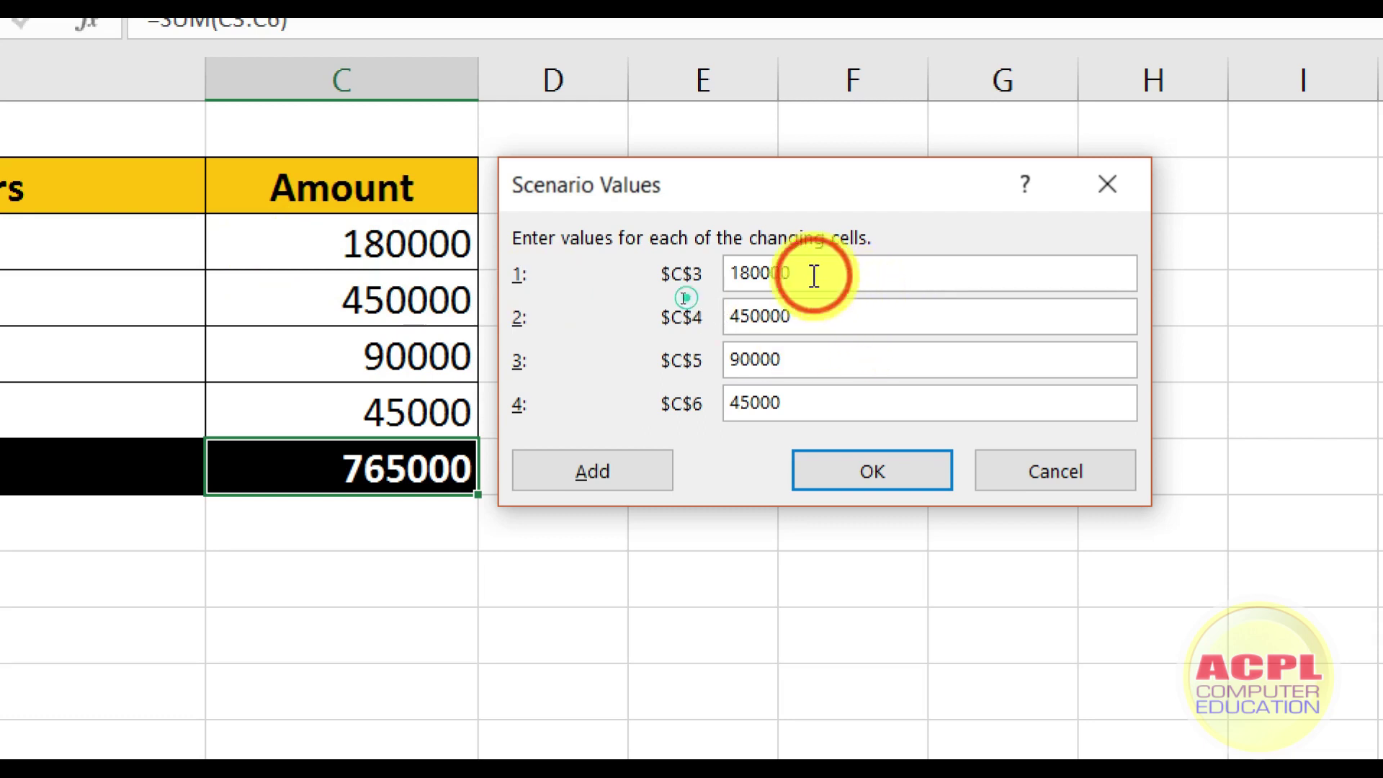
pyautogui.moveTo(814, 276); pyautogui.dragTo(720, 274)
pyautogui.write('160000')
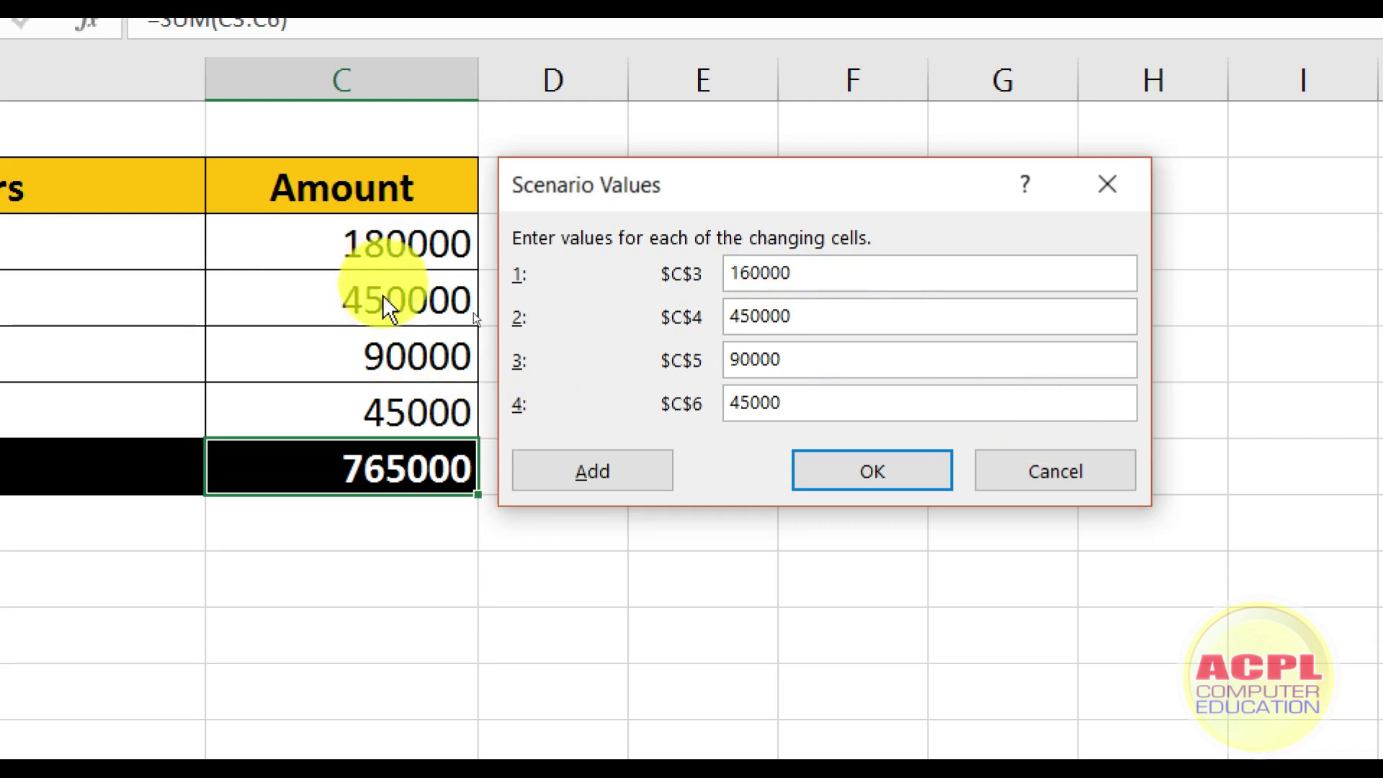
pyautogui.moveTo(839, 320); pyautogui.dragTo(716, 318)
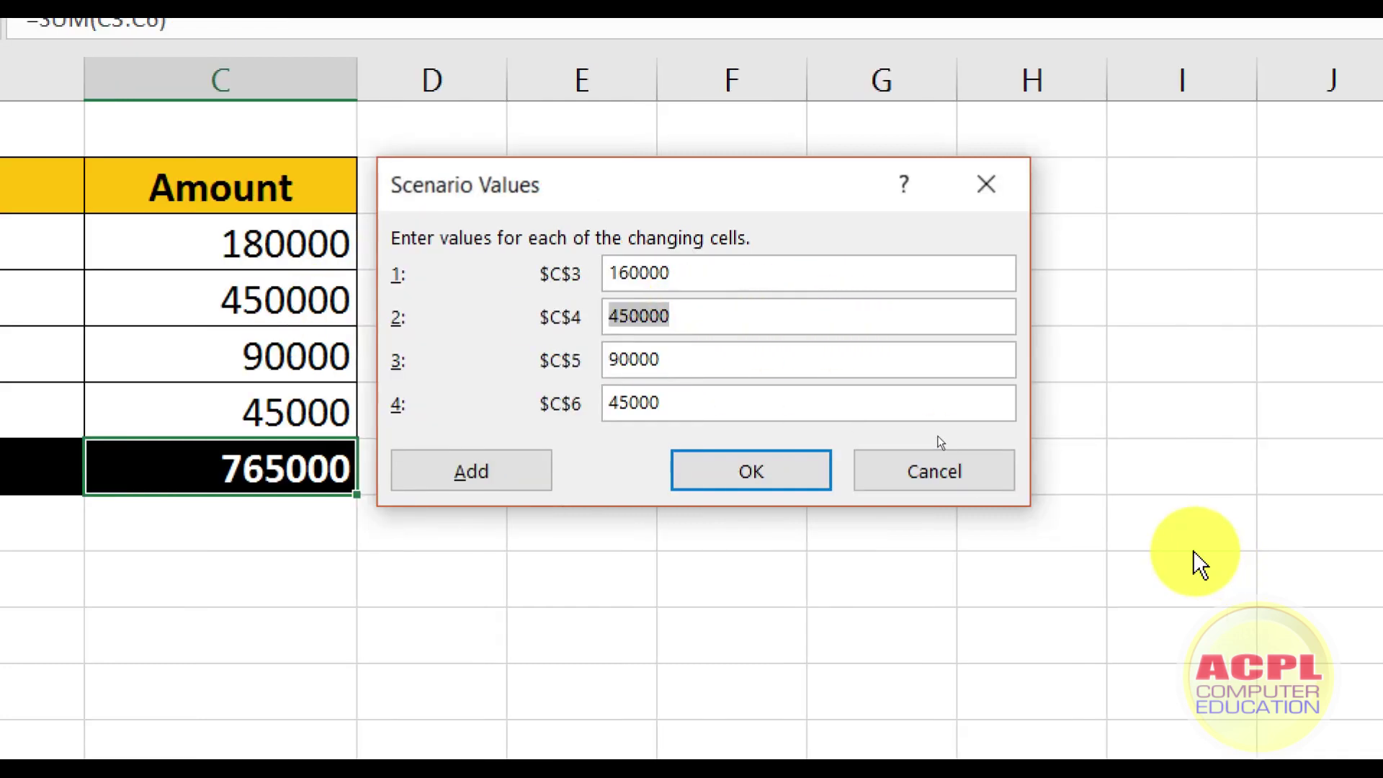
pyautogui.write('400')
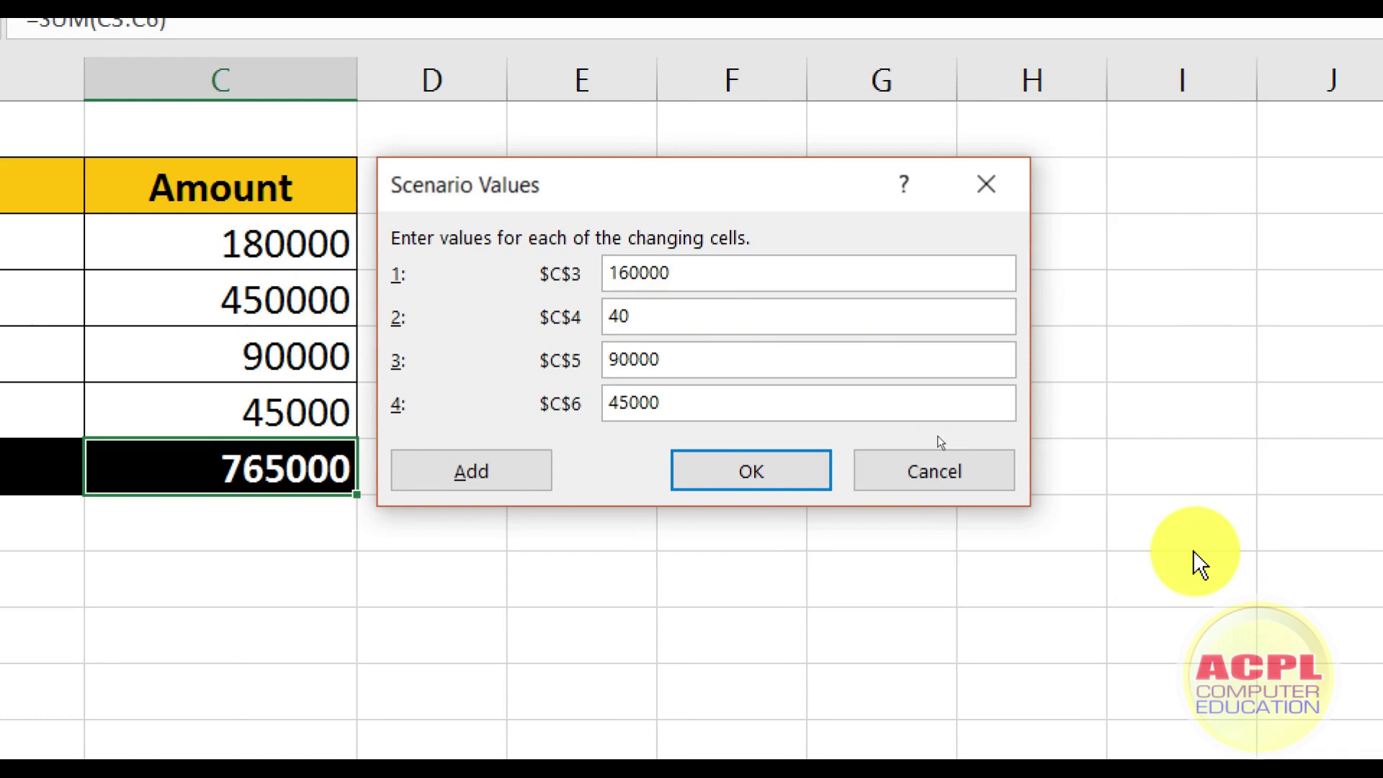
pyautogui.write('000')
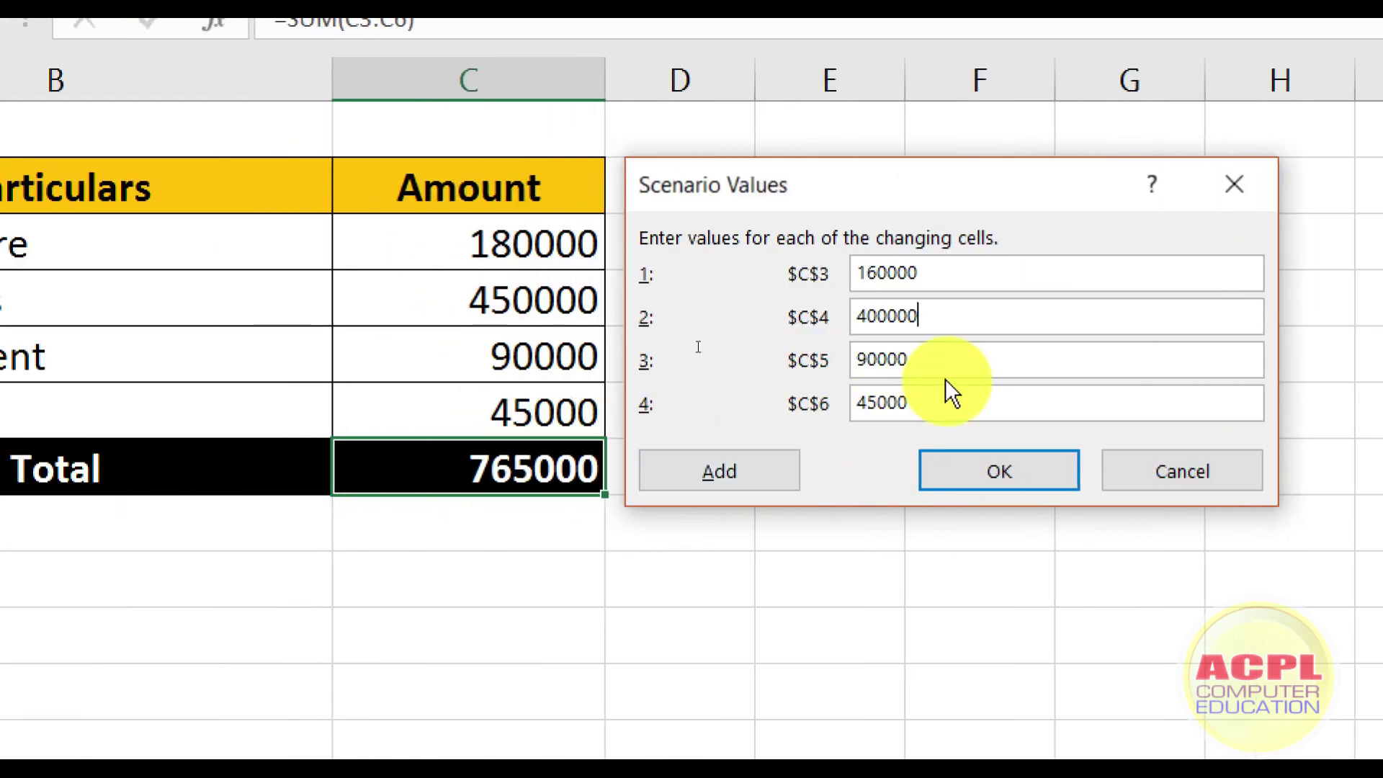
# Step: Set the Minimum scenario's values to 80000 for C5 and 30000 for C6
pyautogui.press('Tab')
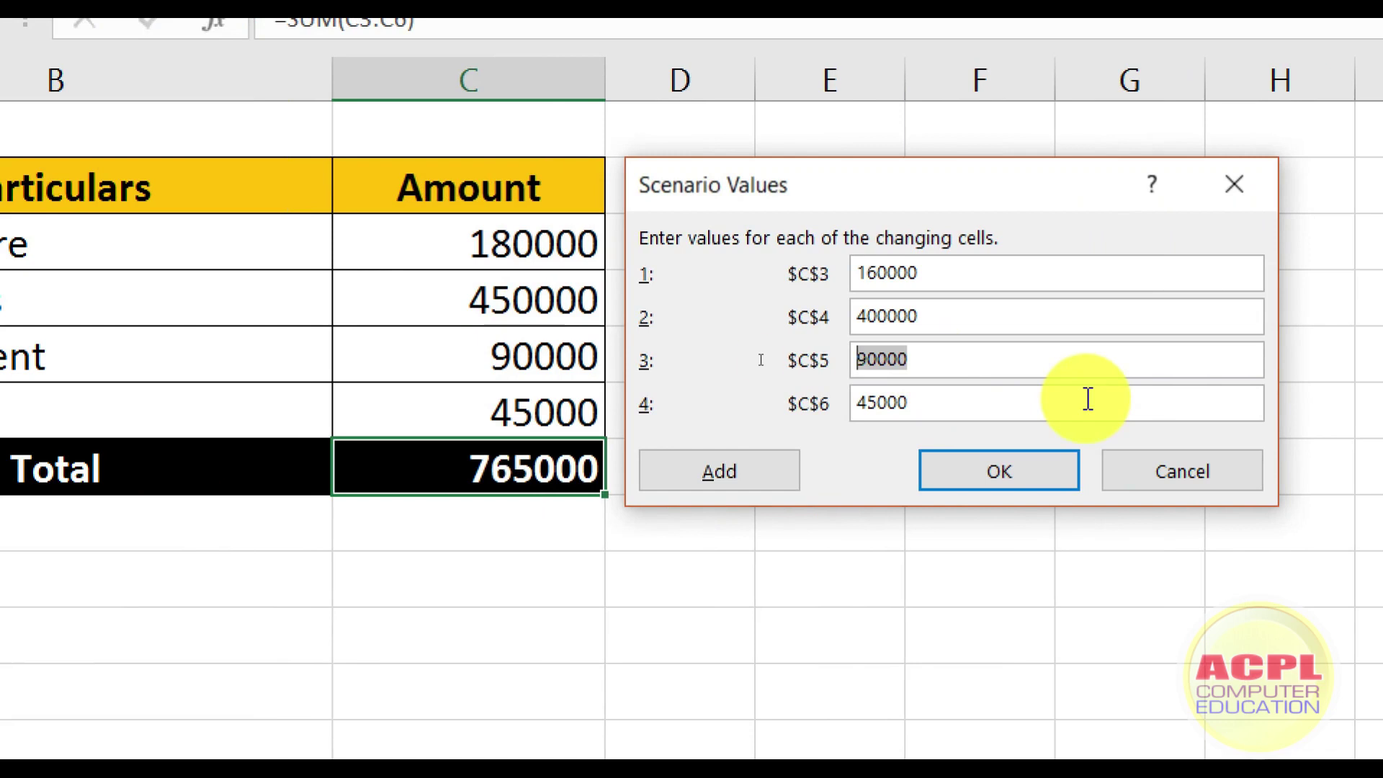
pyautogui.write('800')
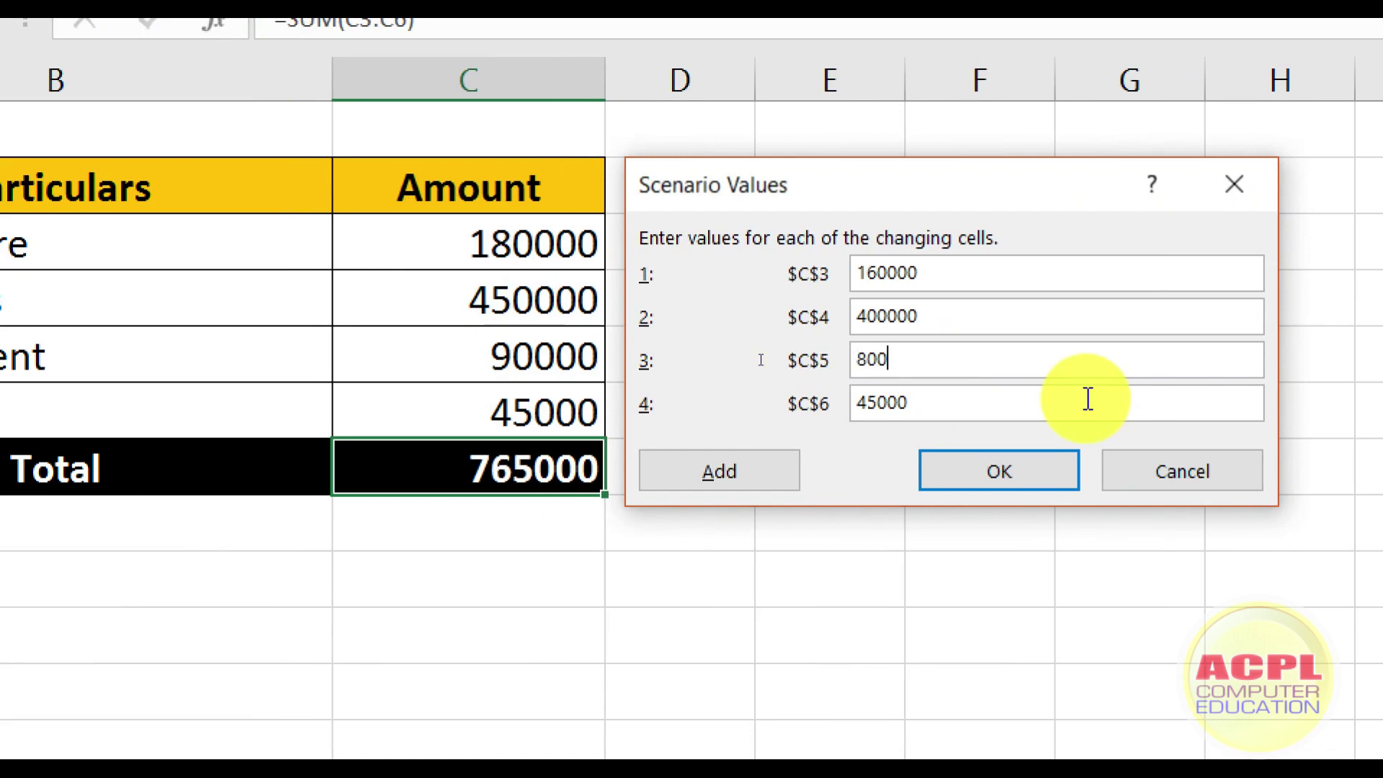
pyautogui.write('00')
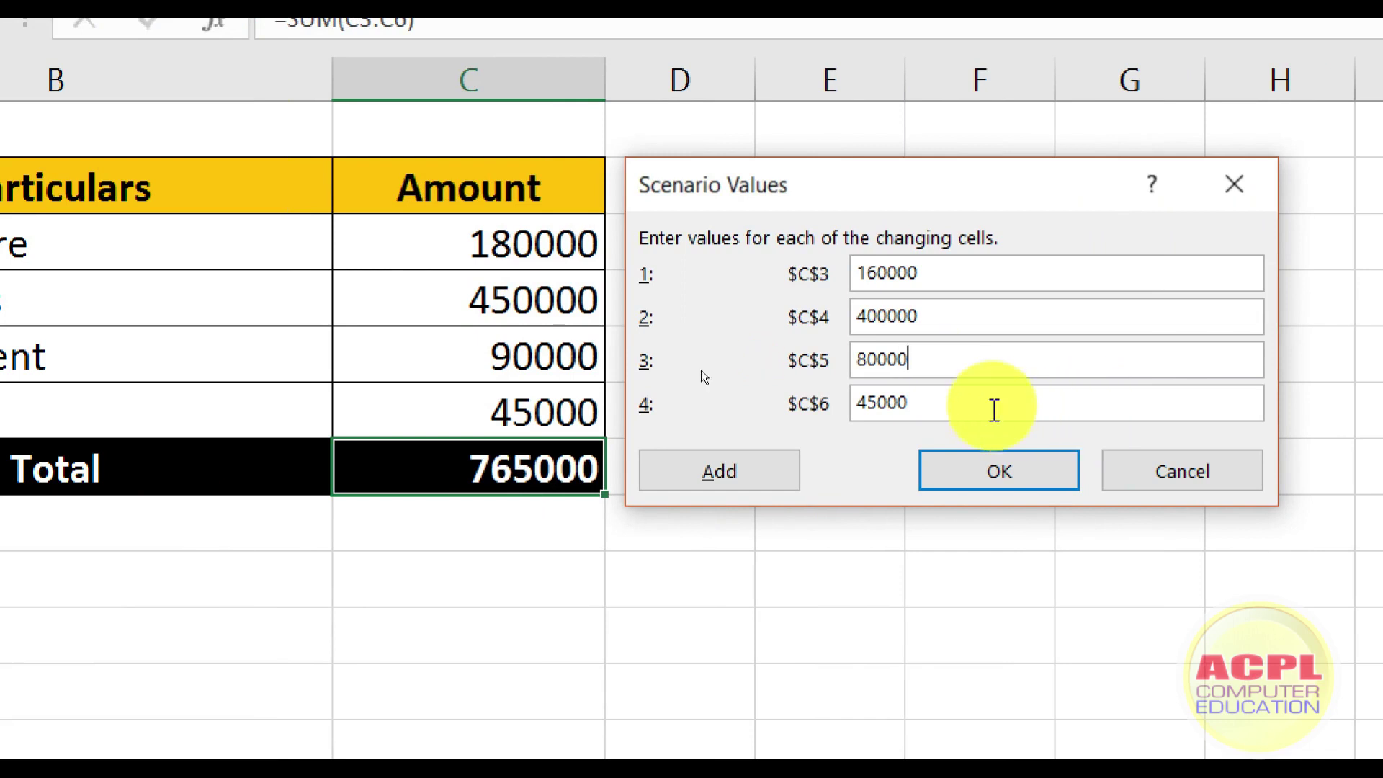
pyautogui.press('Tab')
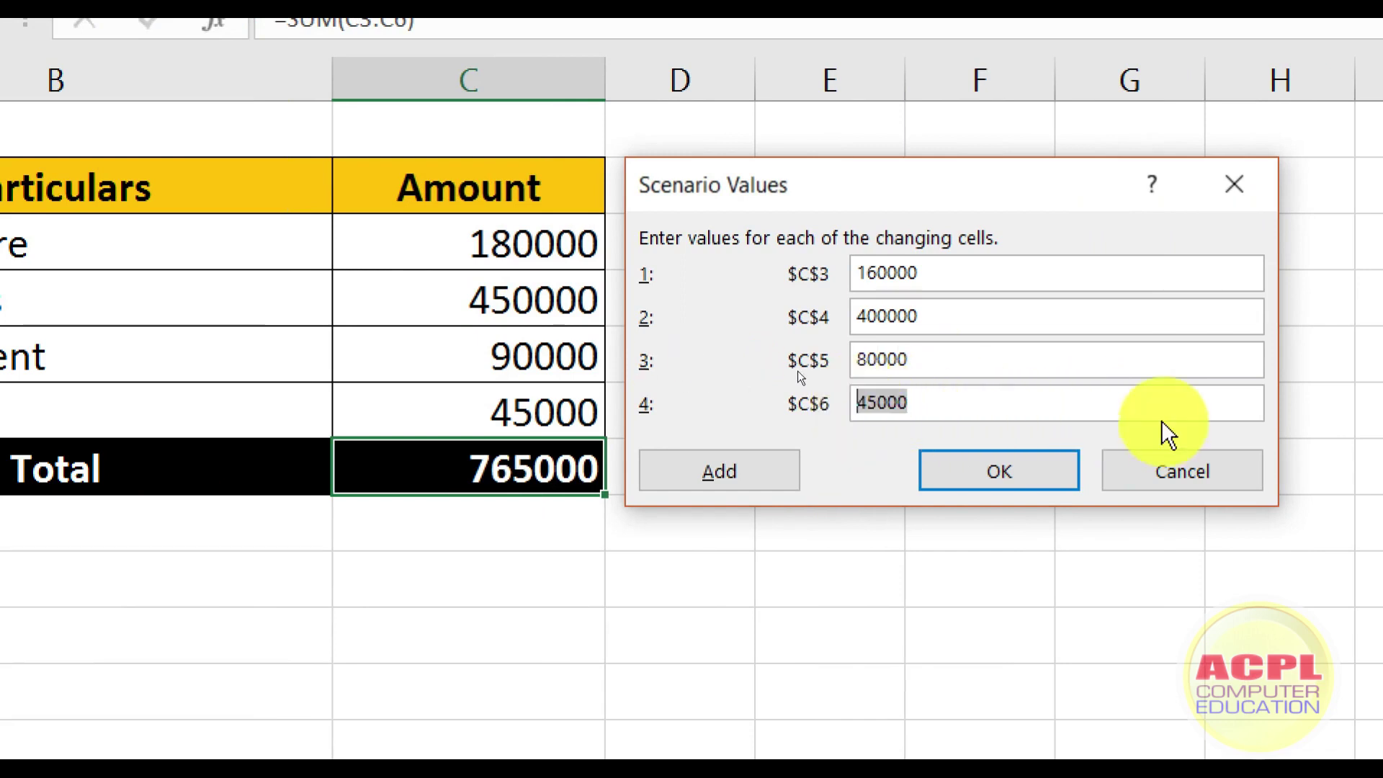
pyautogui.write('3000')
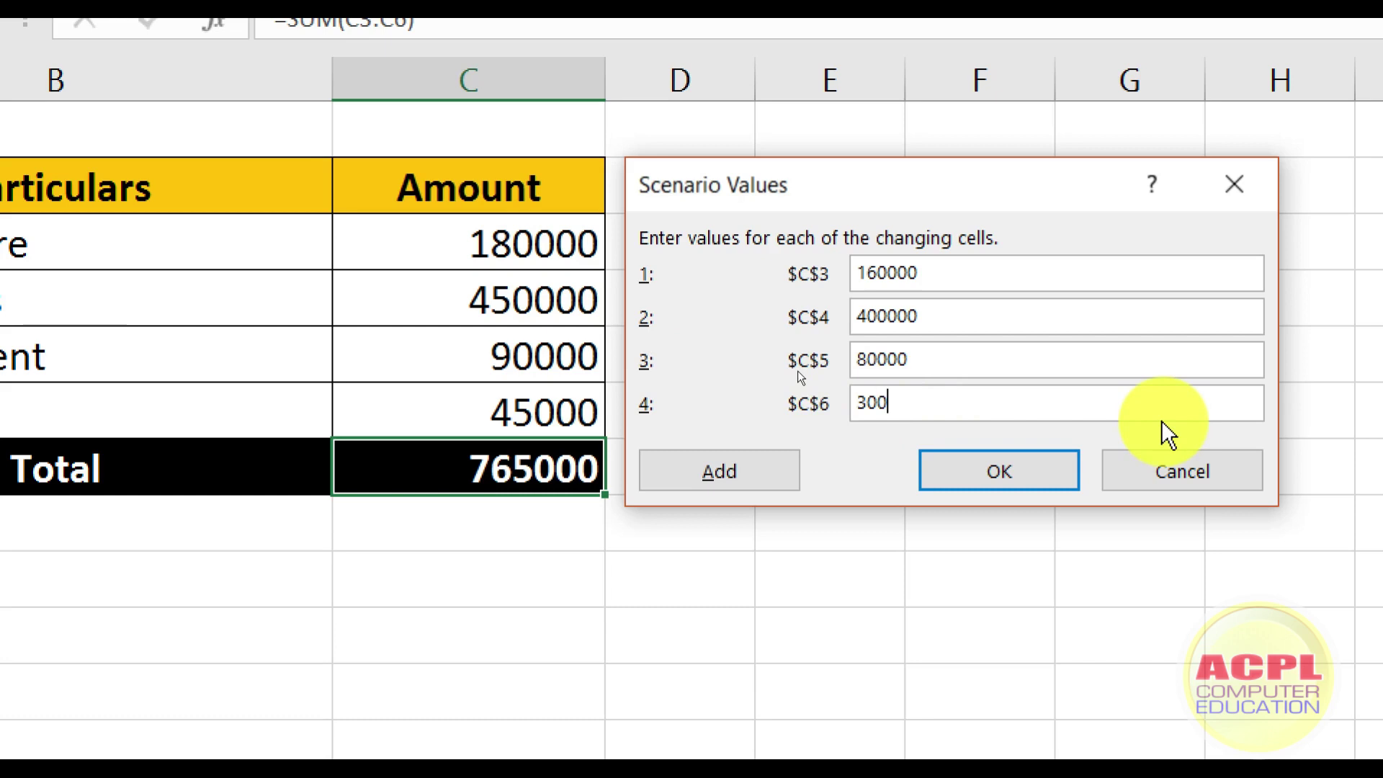
pyautogui.write('0')
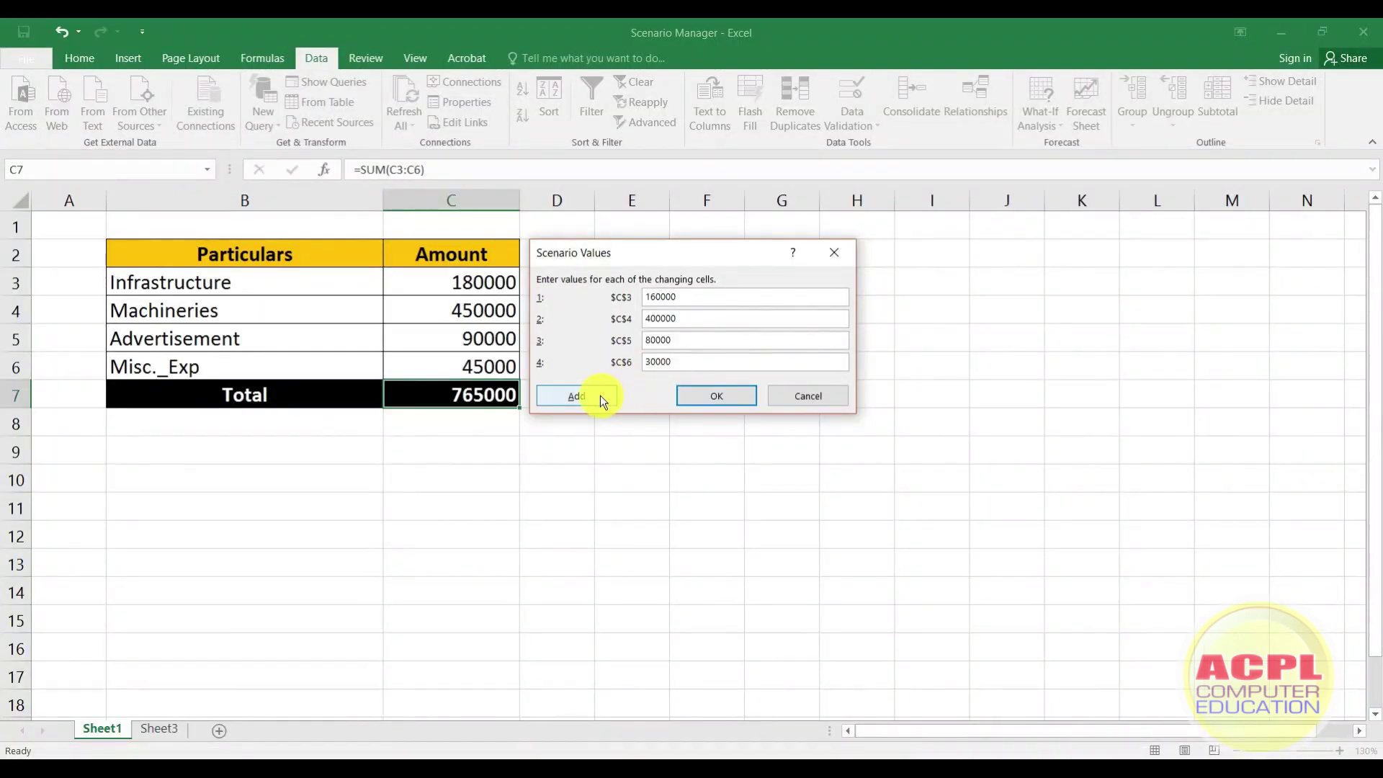
# Step: Save the Minimum values and add another scenario named Maximum with changing cells C3:C6
pyautogui.click(599, 395)
pyautogui.moveTo(584, 201); pyautogui.dragTo(752, 235)
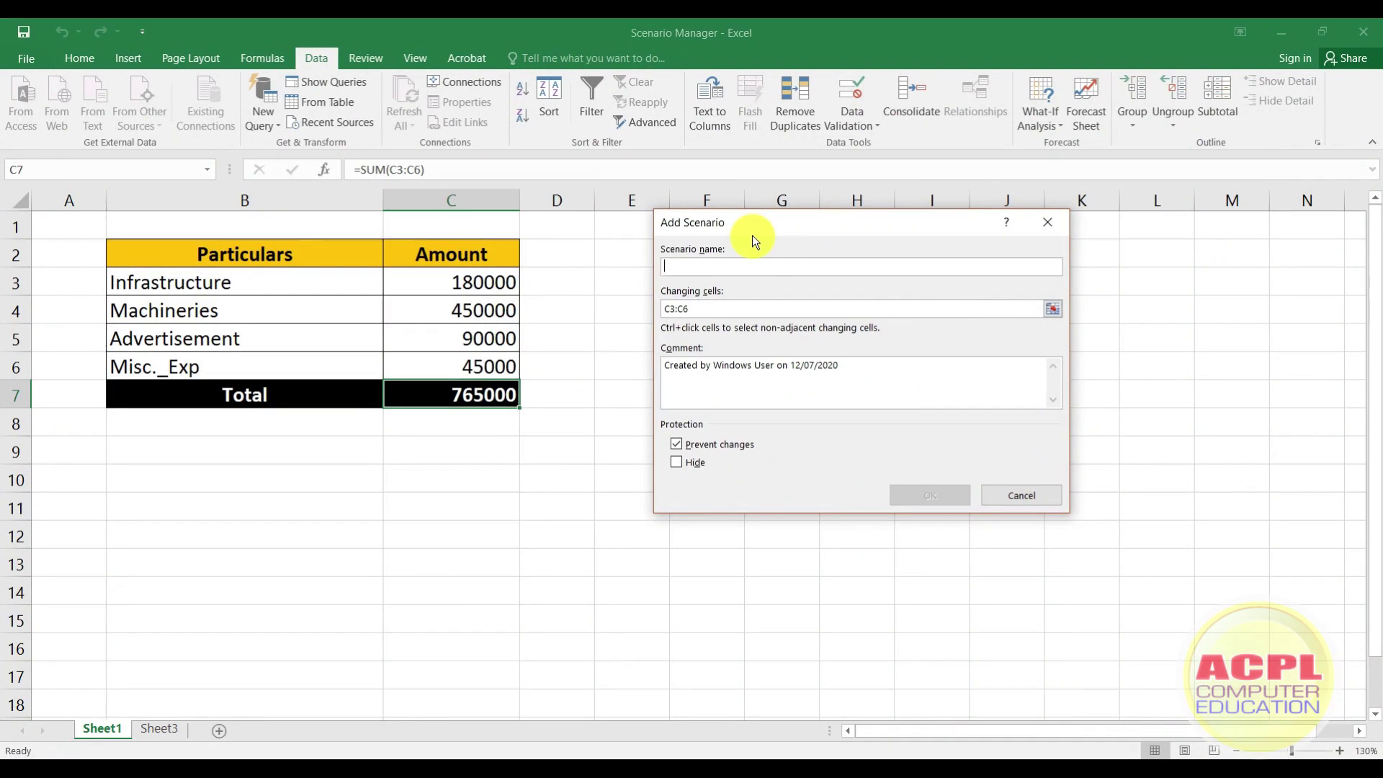
pyautogui.write('Maximum')
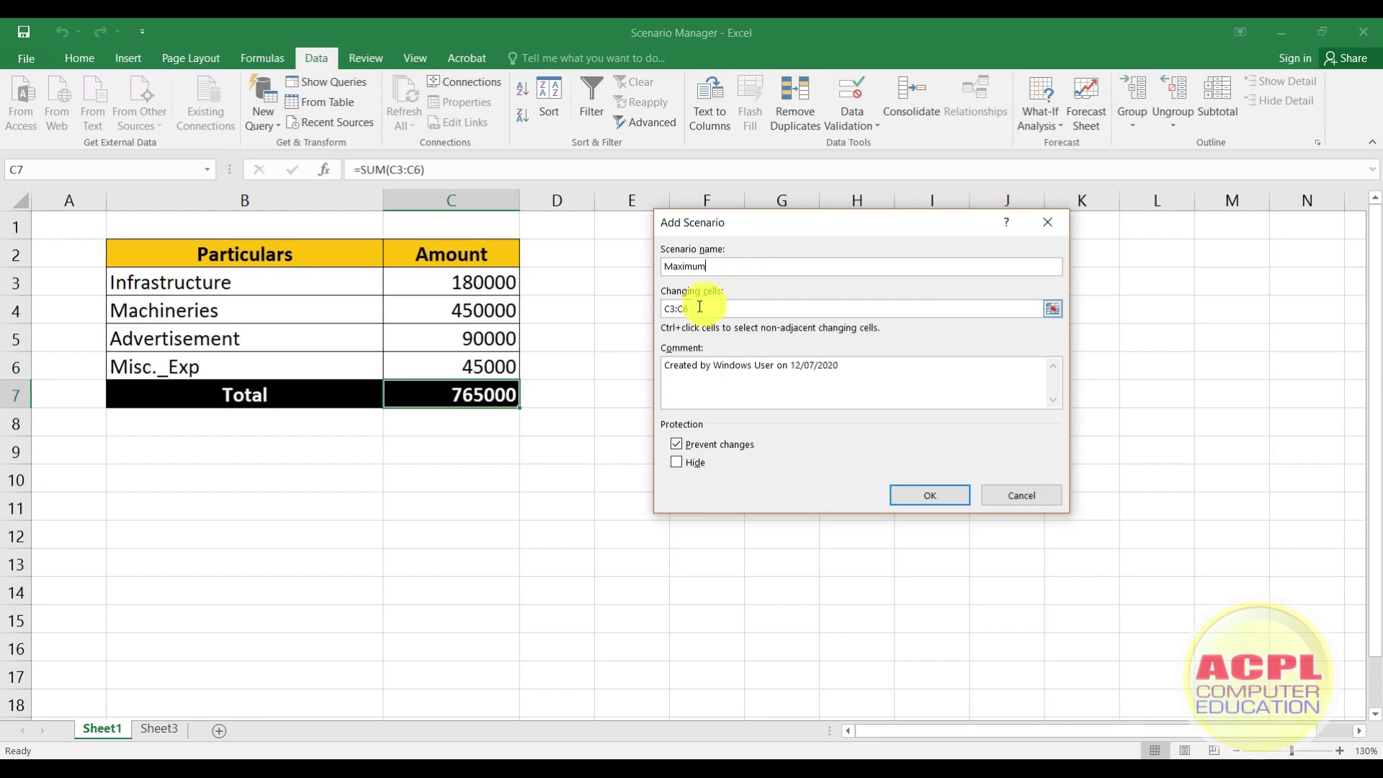
pyautogui.click(701, 308)
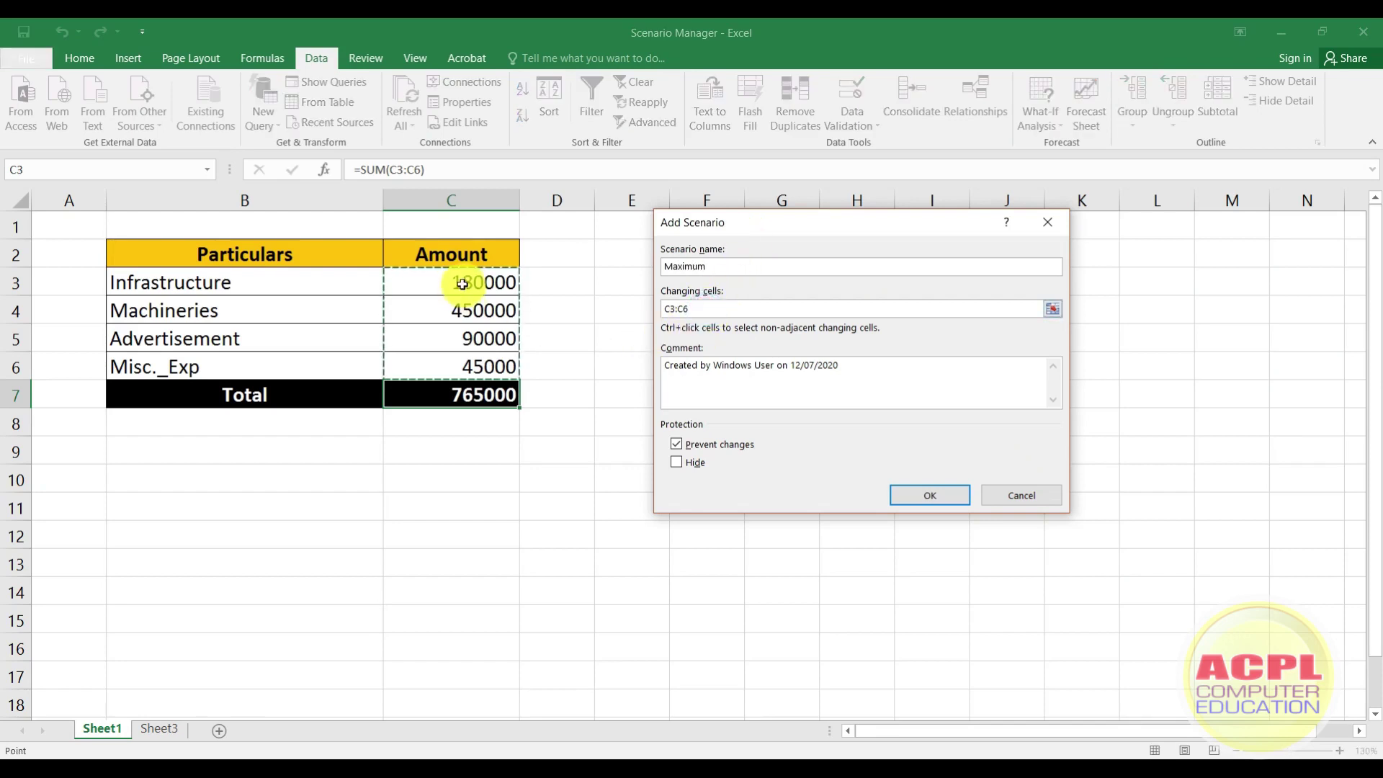
pyautogui.click(916, 497)
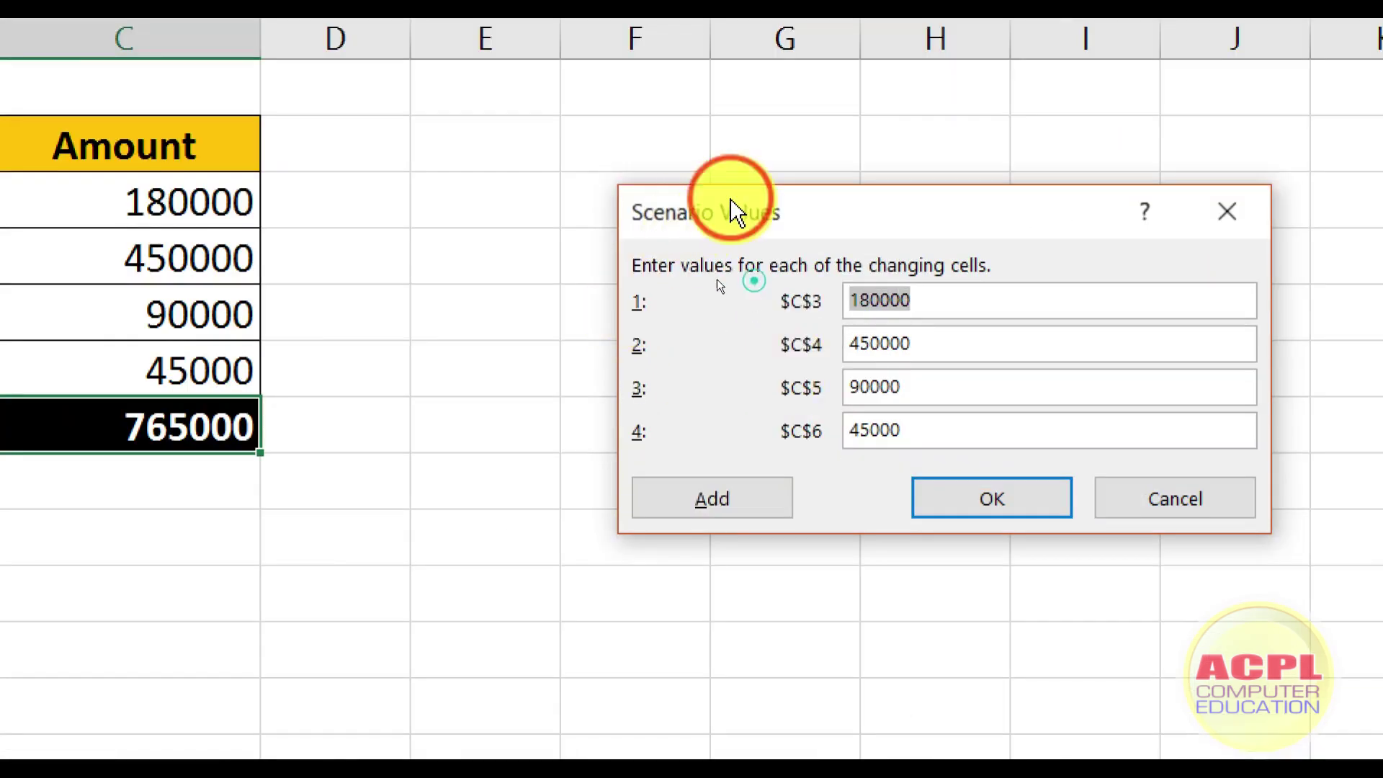
# Step: Set the Maximum scenario's values to 200000 for C3 and 500000 for C4
pyautogui.moveTo(755, 285); pyautogui.dragTo(617, 262)
pyautogui.moveTo(455, 162); pyautogui.dragTo(396, 153)
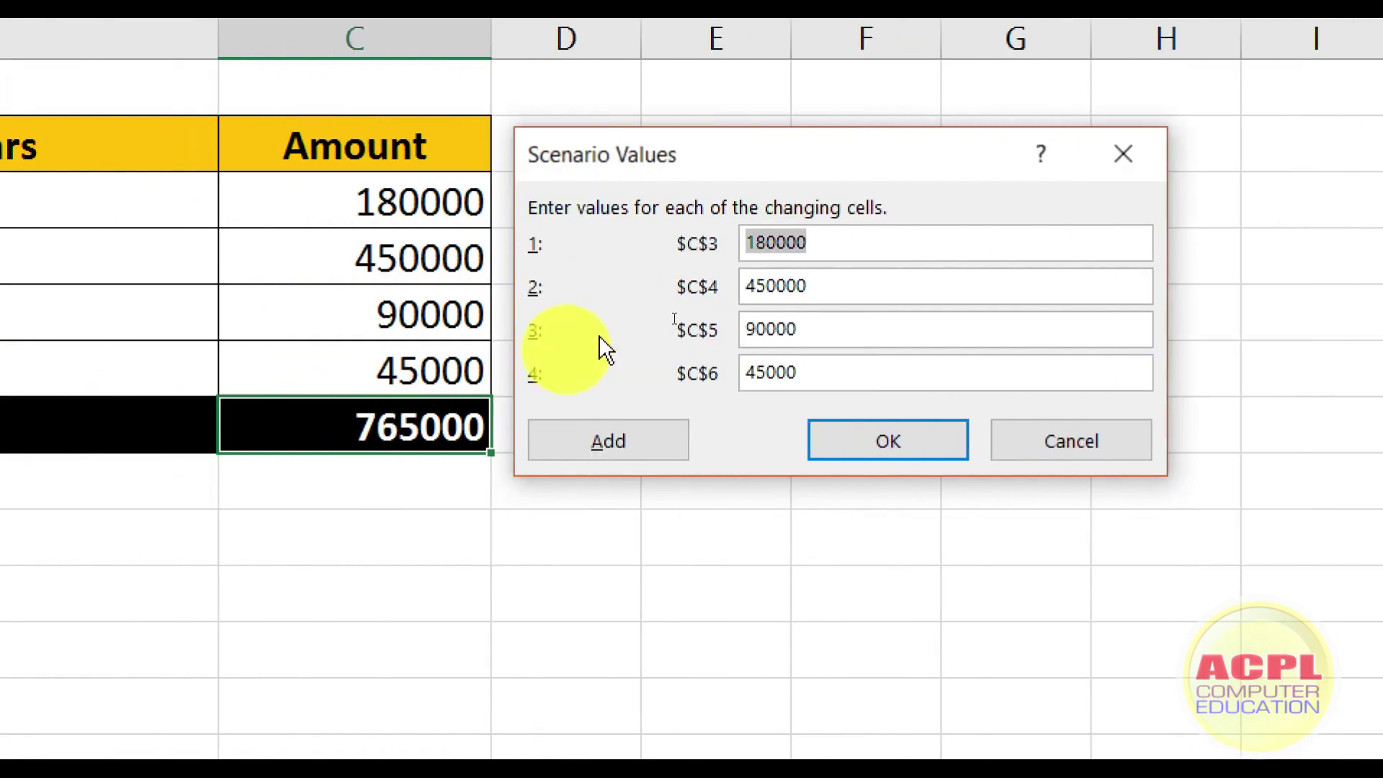
pyautogui.click(868, 242)
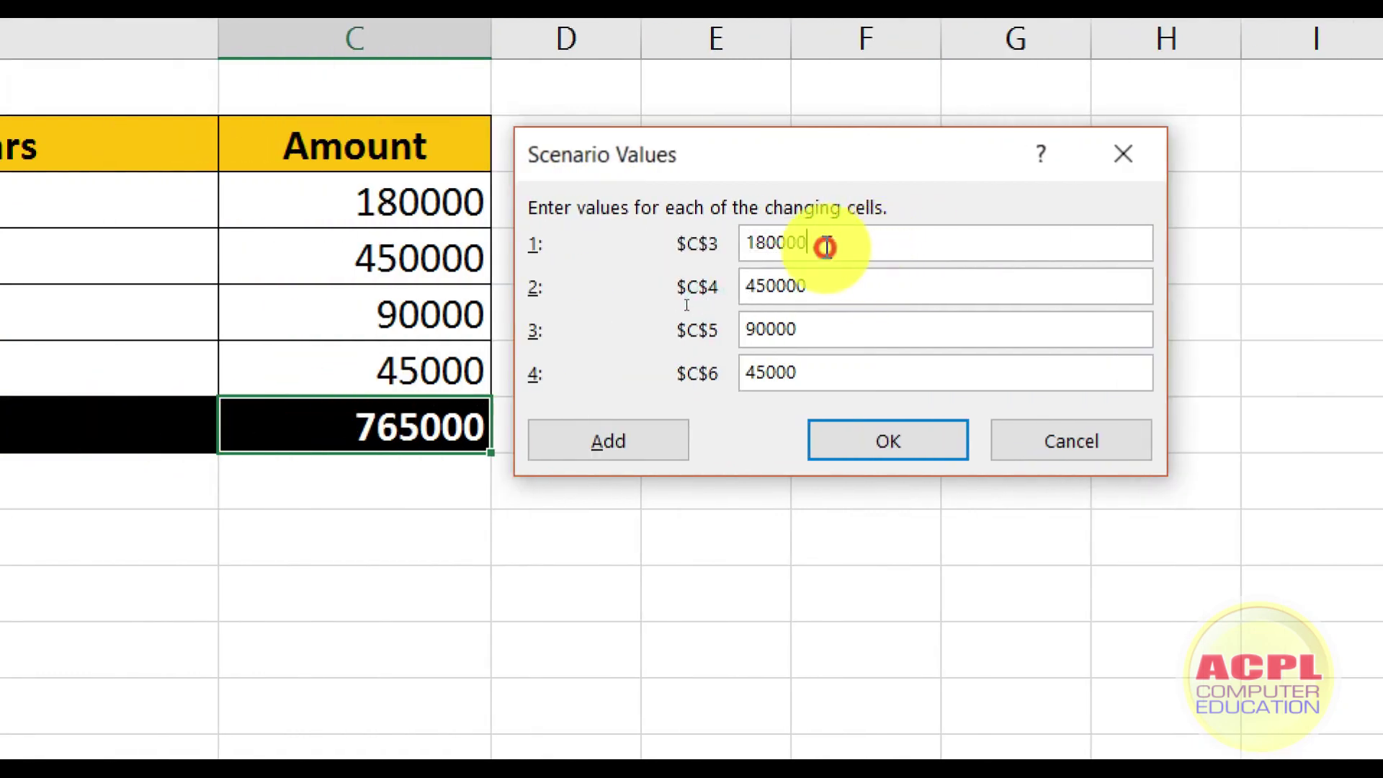
pyautogui.moveTo(824, 242); pyautogui.dragTo(746, 241)
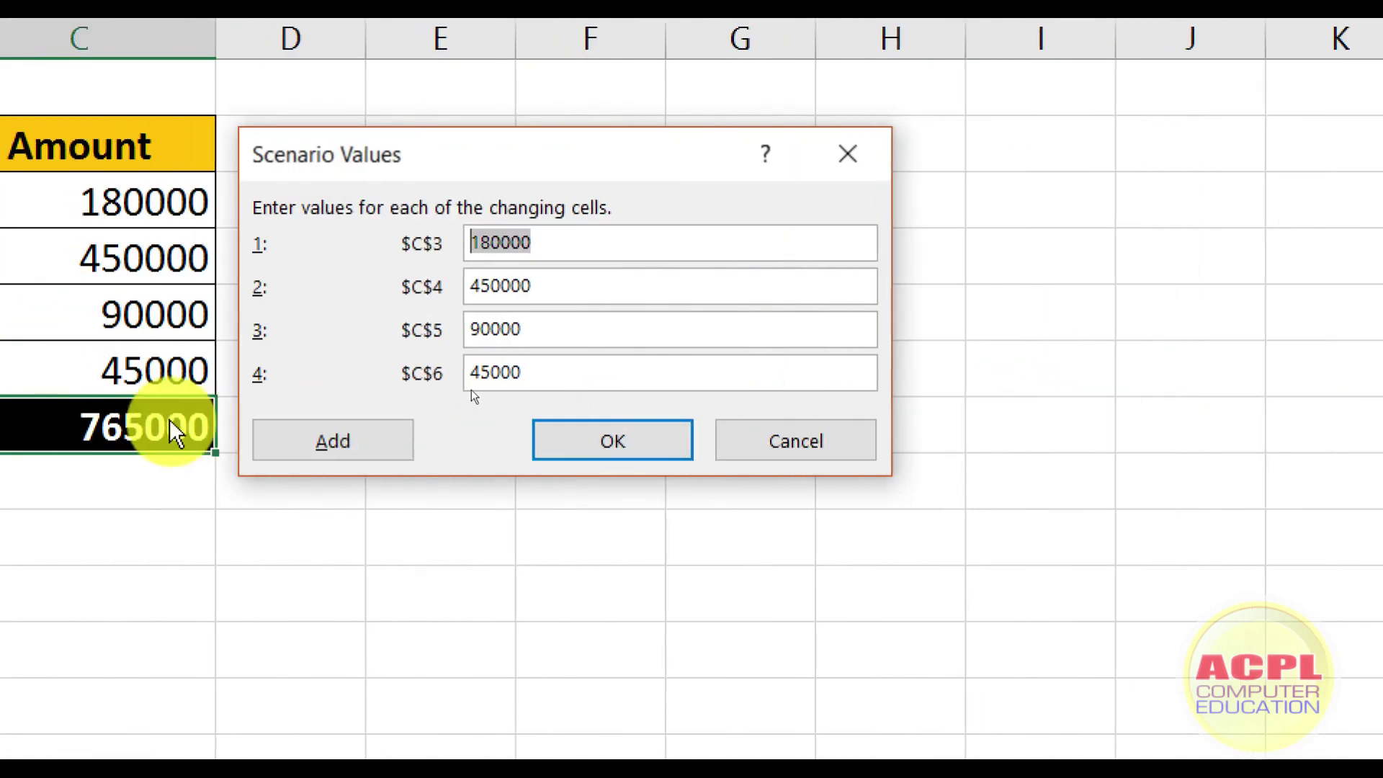
pyautogui.write('2000')
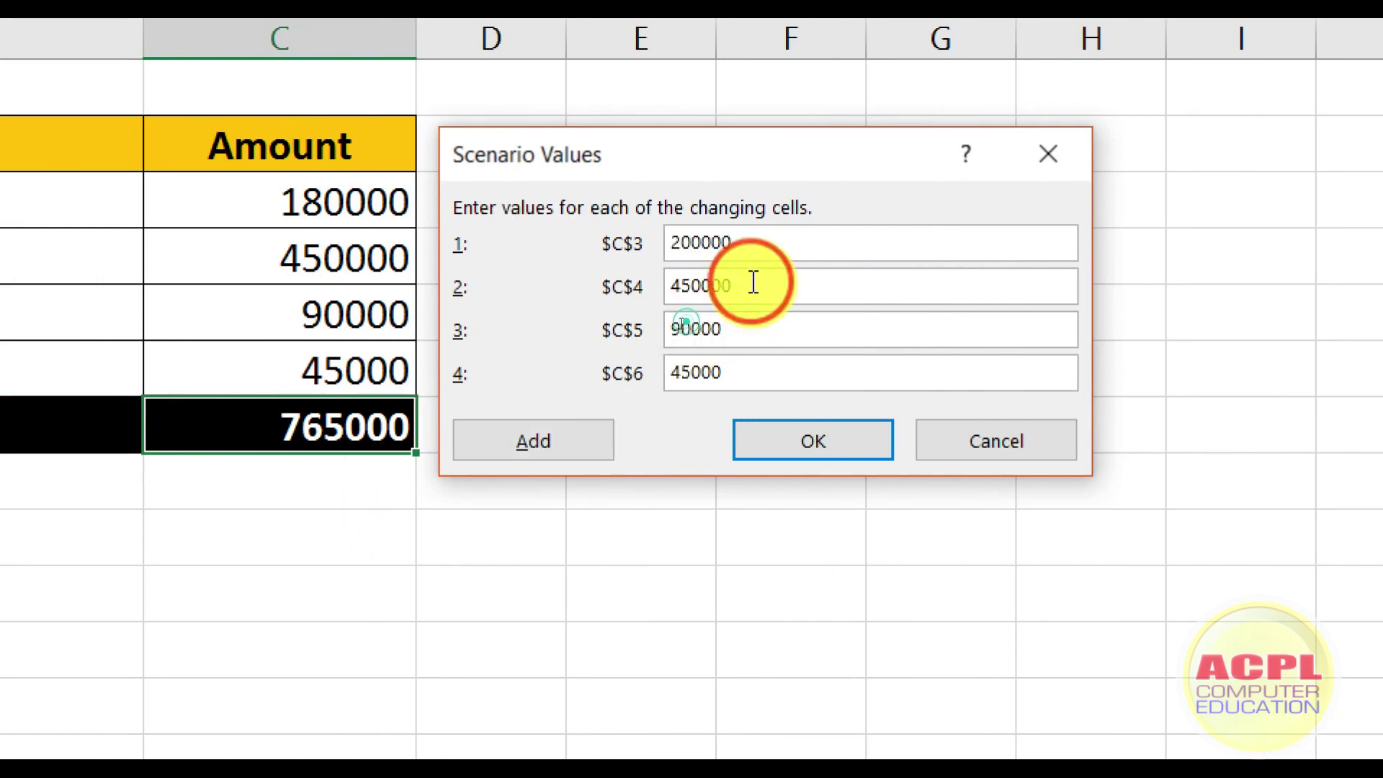
pyautogui.moveTo(750, 285); pyautogui.dragTo(673, 288)
pyautogui.press('BackSpace')
pyautogui.write('50')
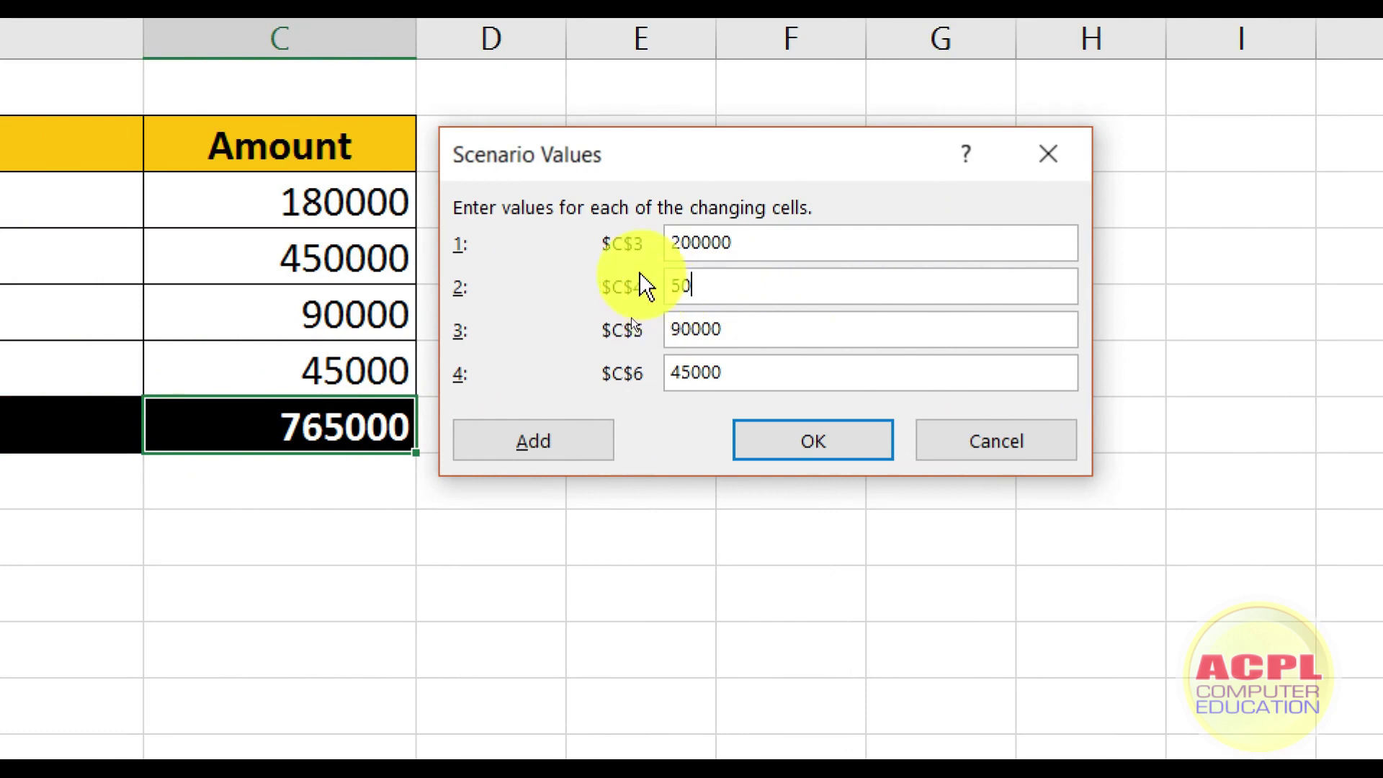
pyautogui.write('0000')
# Step: Set the Maximum scenario's values to 100000 for C5 and 50000 for C6
pyautogui.moveTo(744, 324); pyautogui.dragTo(652, 333)
pyautogui.write('100000')
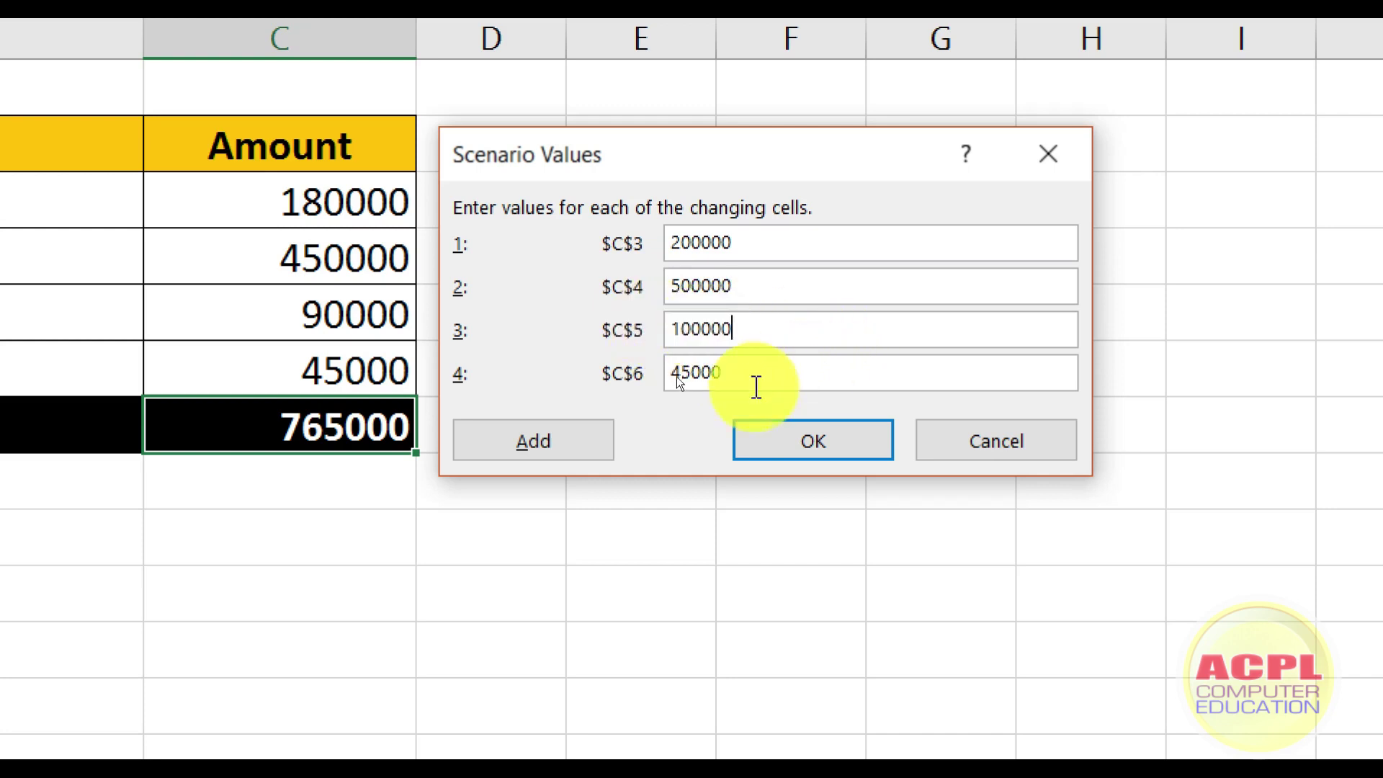
pyautogui.moveTo(756, 377); pyautogui.dragTo(679, 382)
pyautogui.press('BackSpace')
pyautogui.write('50000')
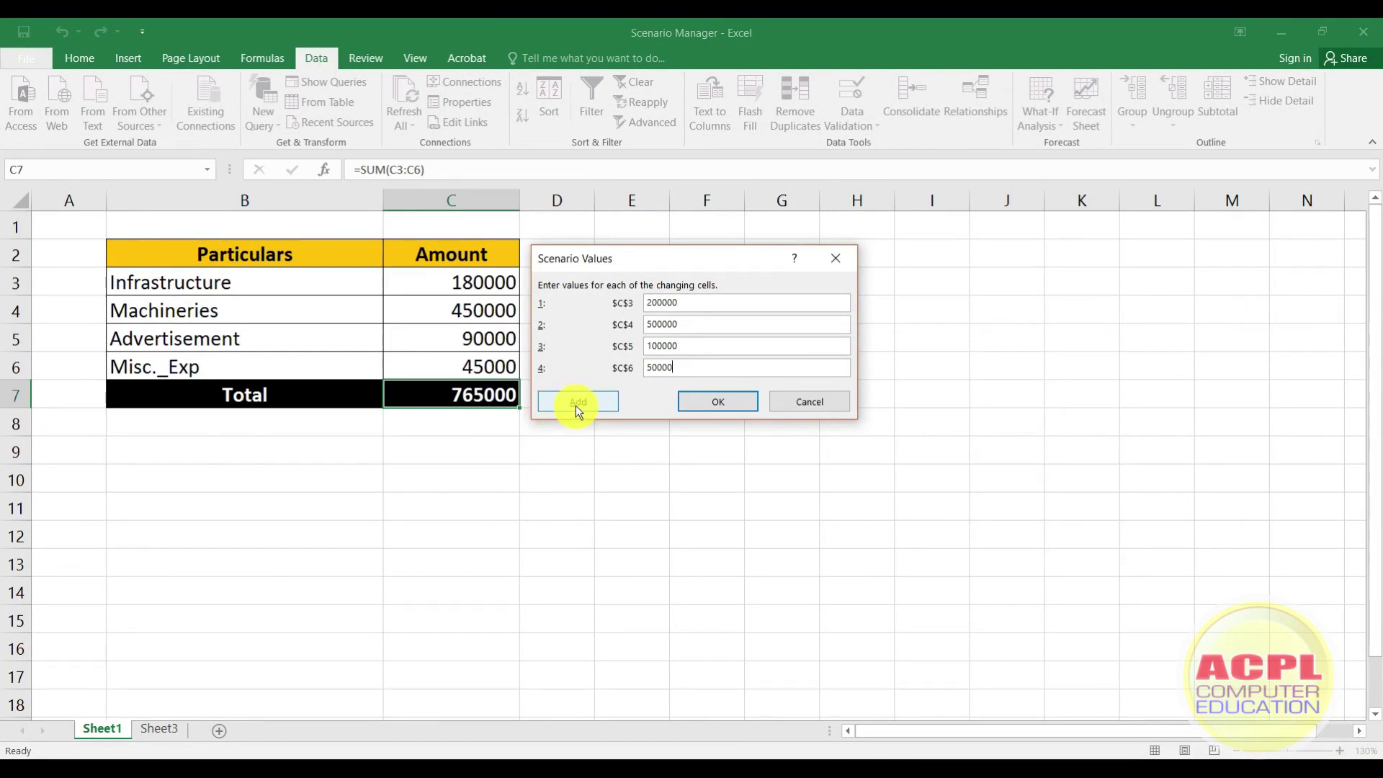
# Step: Save the Maximum scenario and create a scenario summary report with C7 as the result cell
pyautogui.click(700, 402)
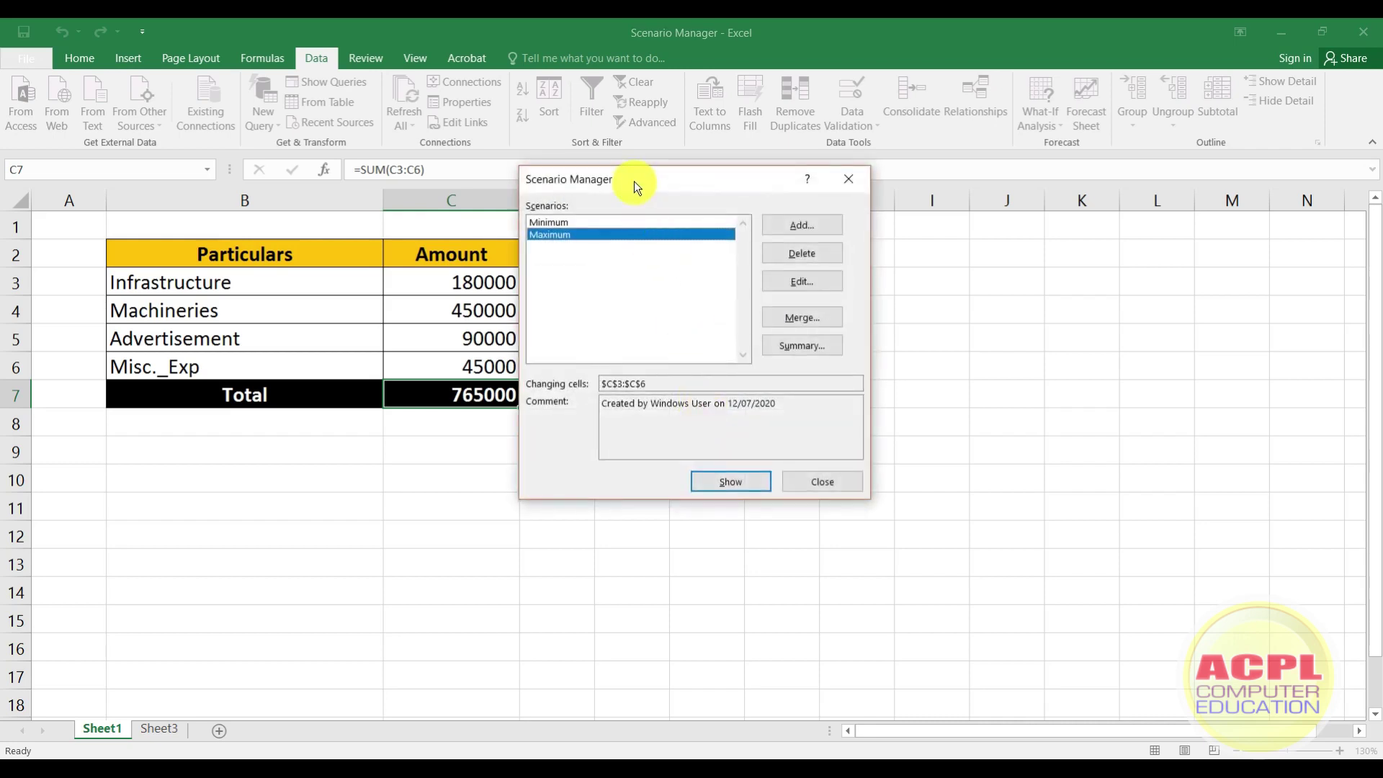
pyautogui.moveTo(634, 180); pyautogui.dragTo(721, 185)
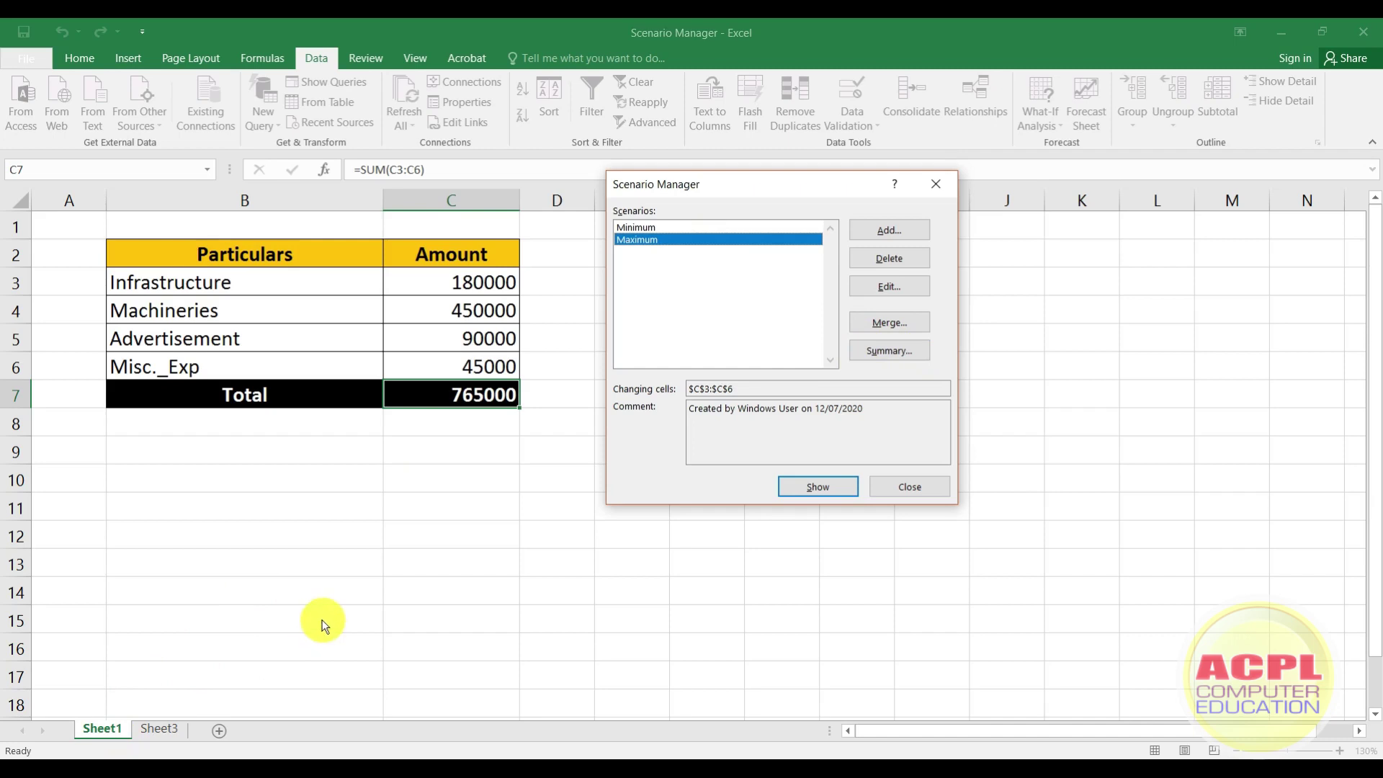
pyautogui.click(882, 353)
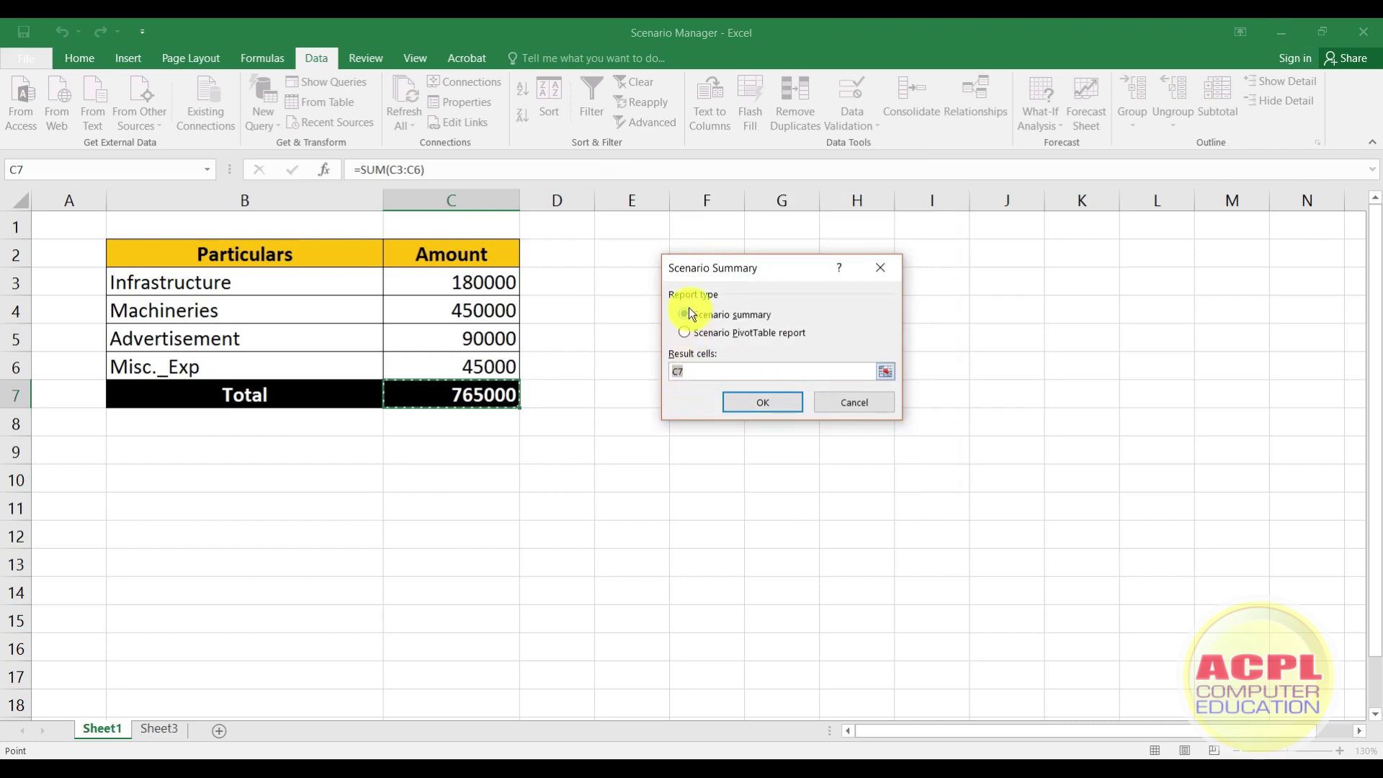
pyautogui.click(478, 401)
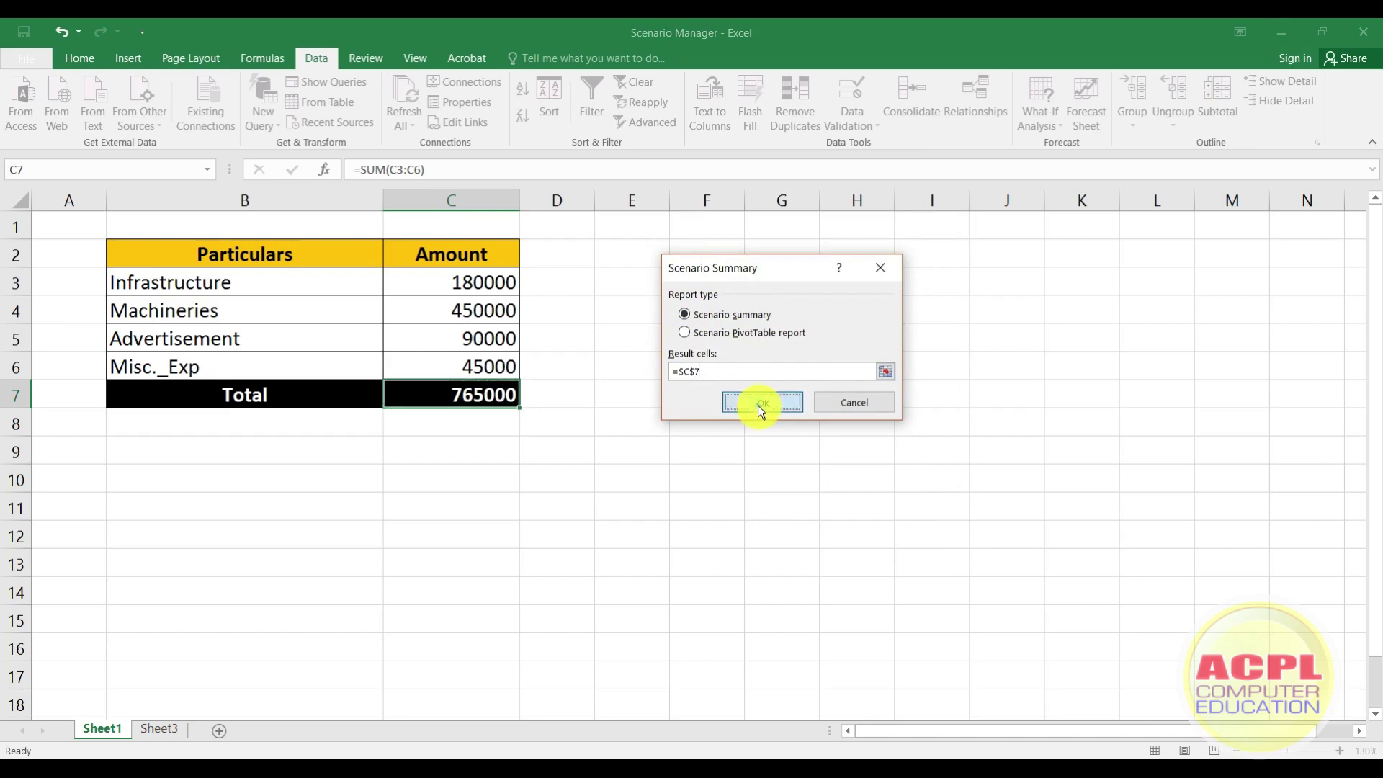
pyautogui.click(759, 407)
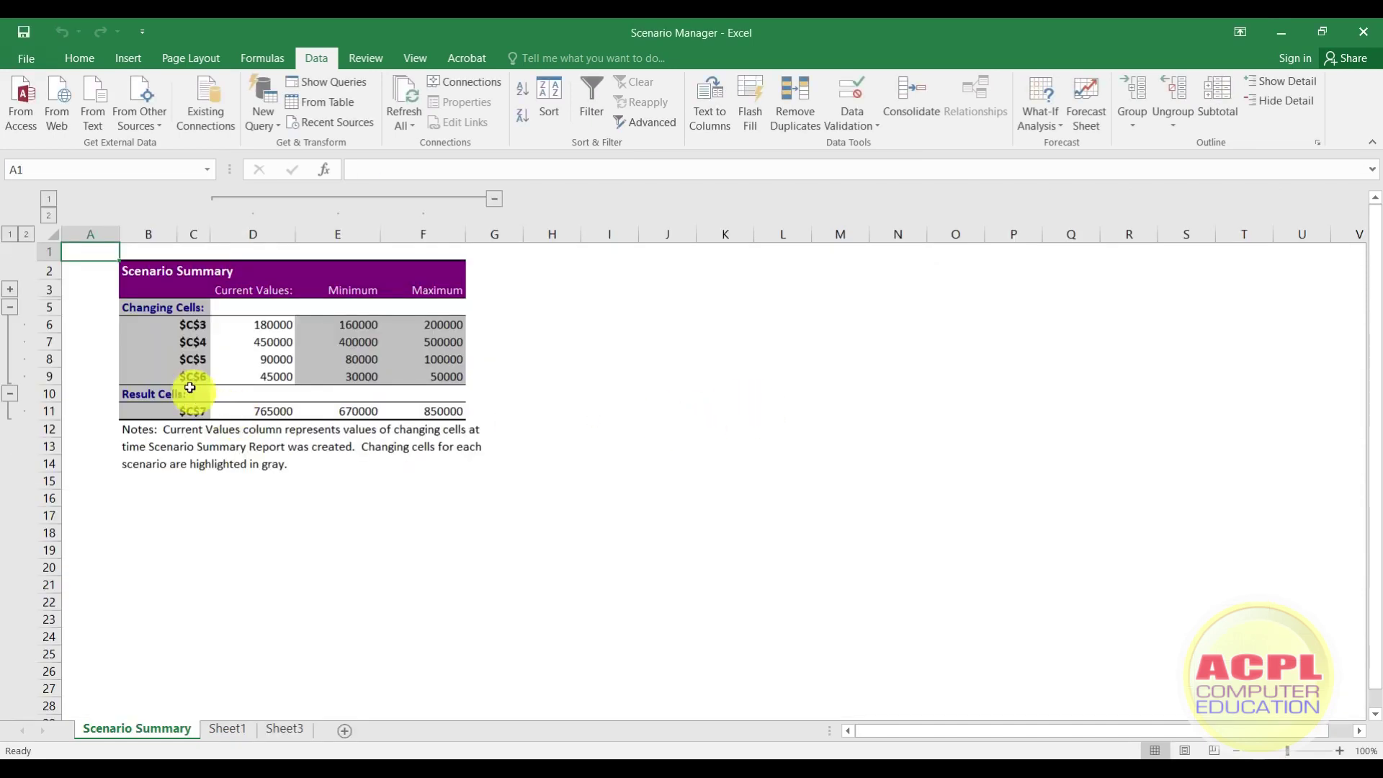
pyautogui.scroll(5, 136, 331)
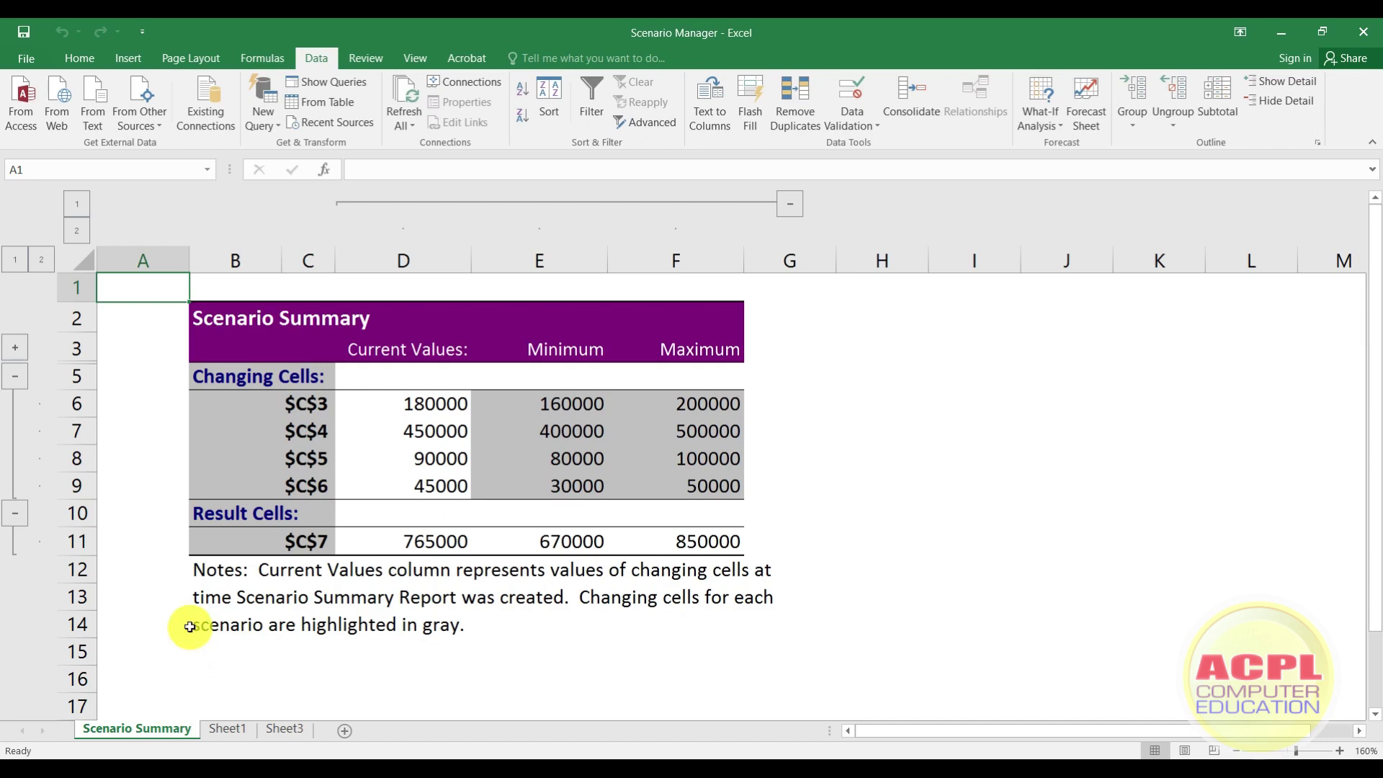
# Step: Delete the Scenario Summary sheet from the workbook
pyautogui.rightClick(167, 729)
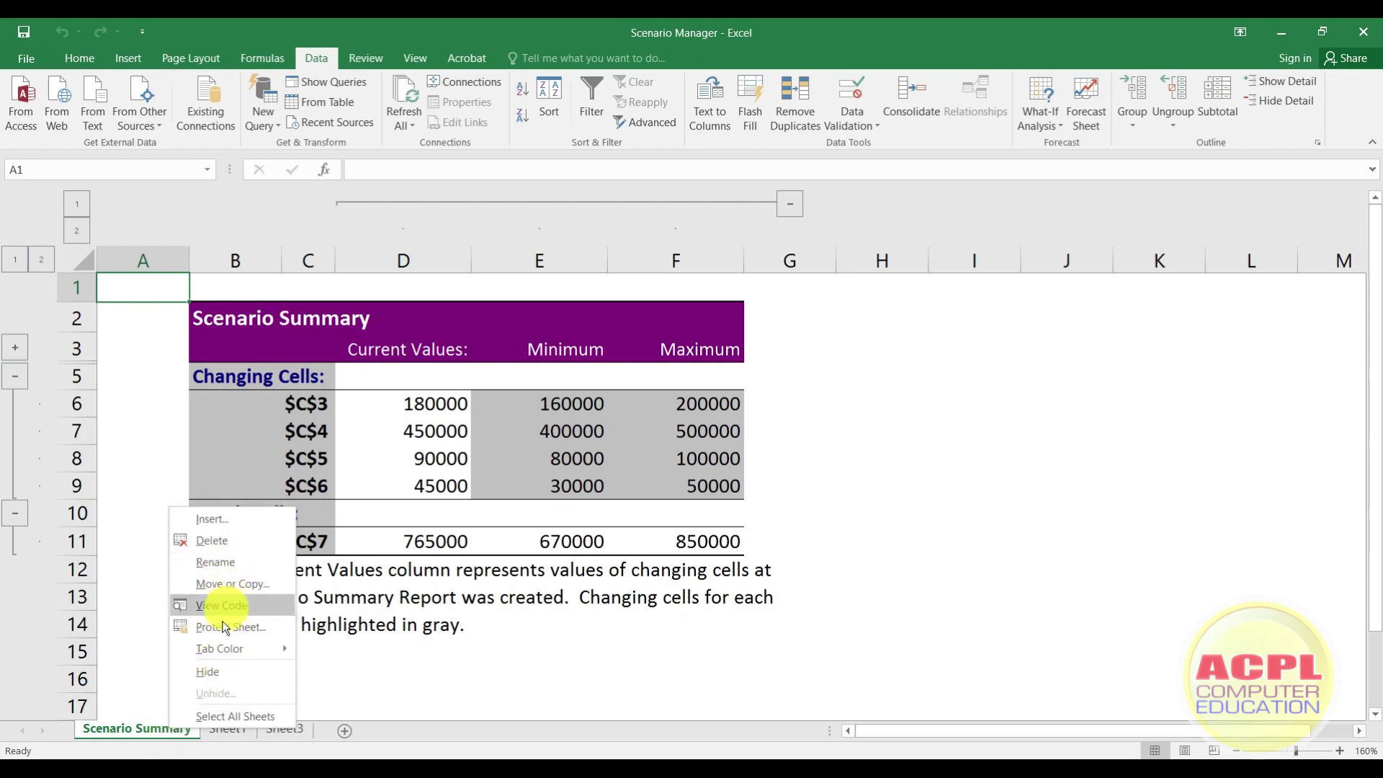
pyautogui.click(212, 541)
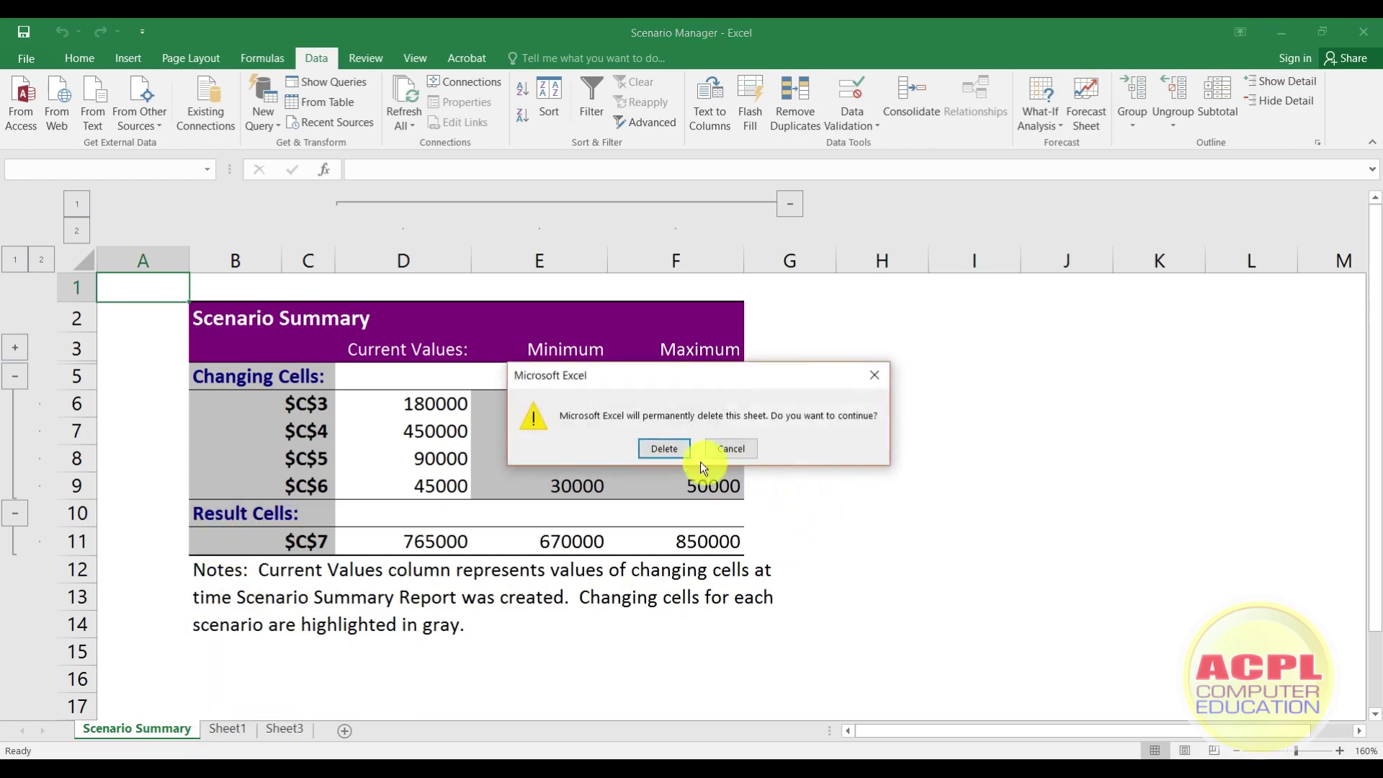
pyautogui.click(664, 448)
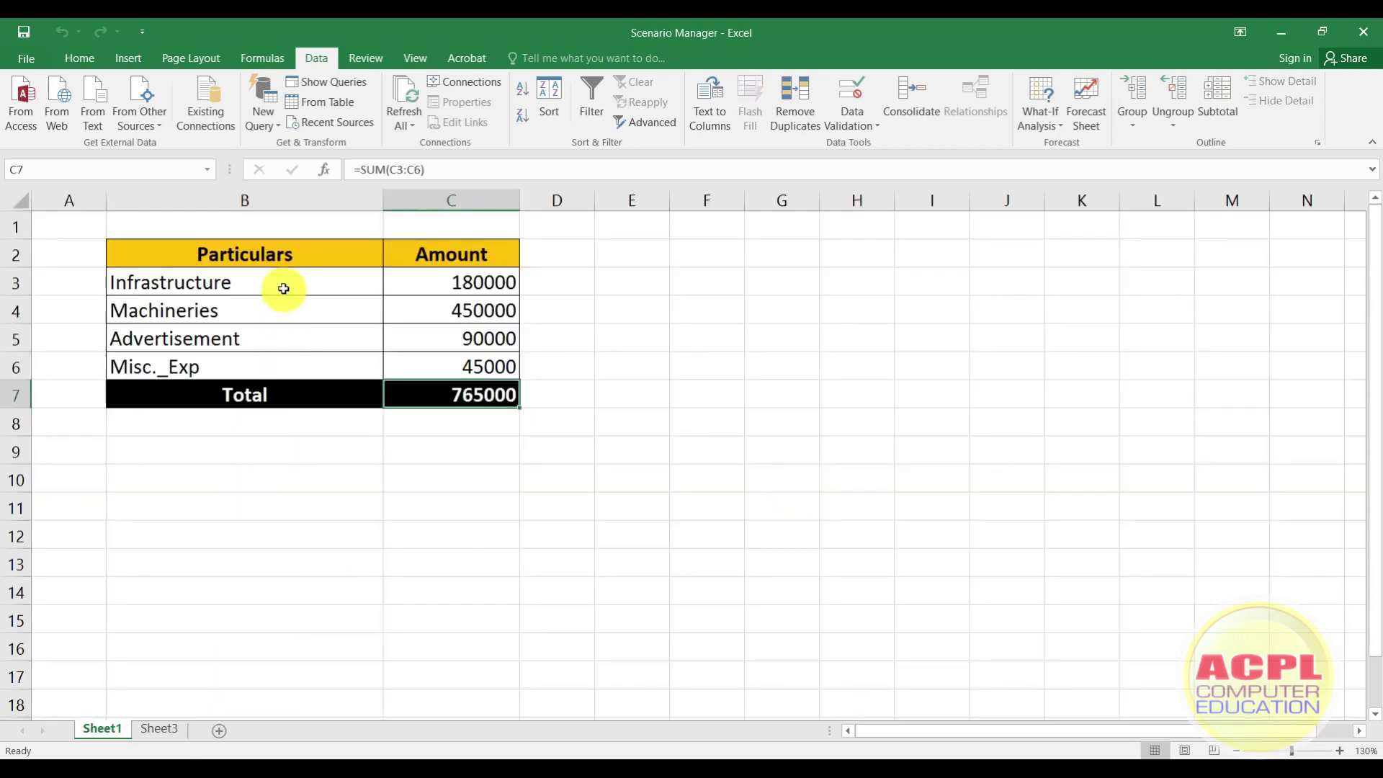
# Step: Delete the Maximum and Minimum scenarios in Scenario Manager and close it
pyautogui.click(1038, 129)
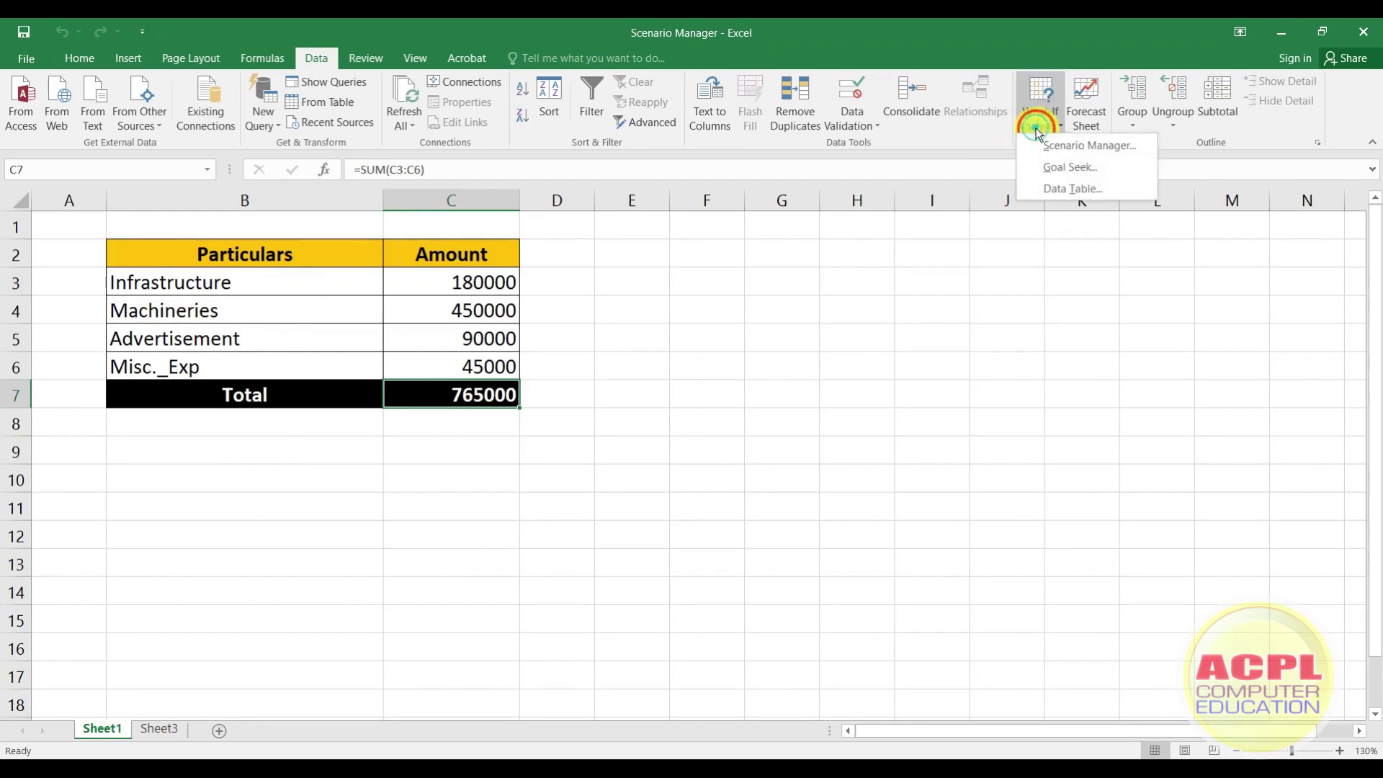
pyautogui.click(1053, 146)
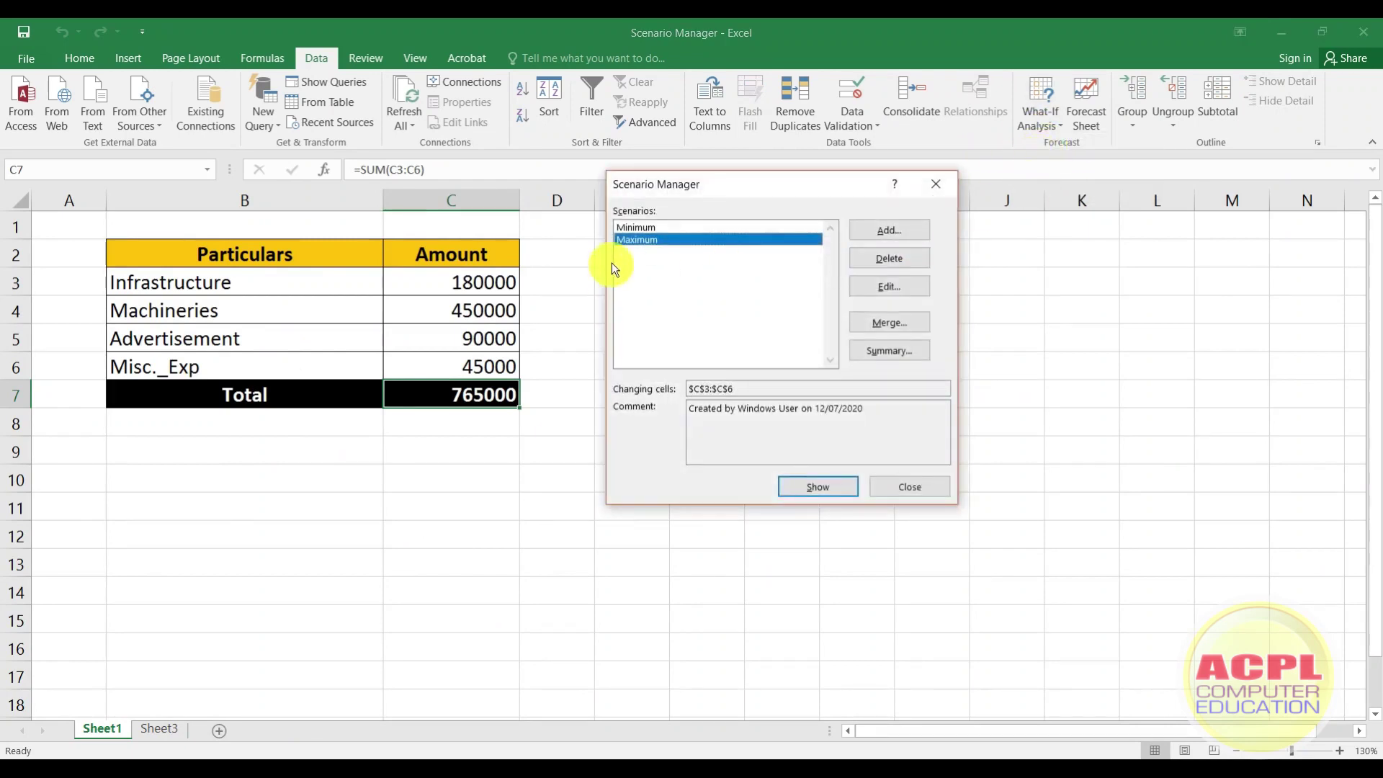
pyautogui.click(889, 263)
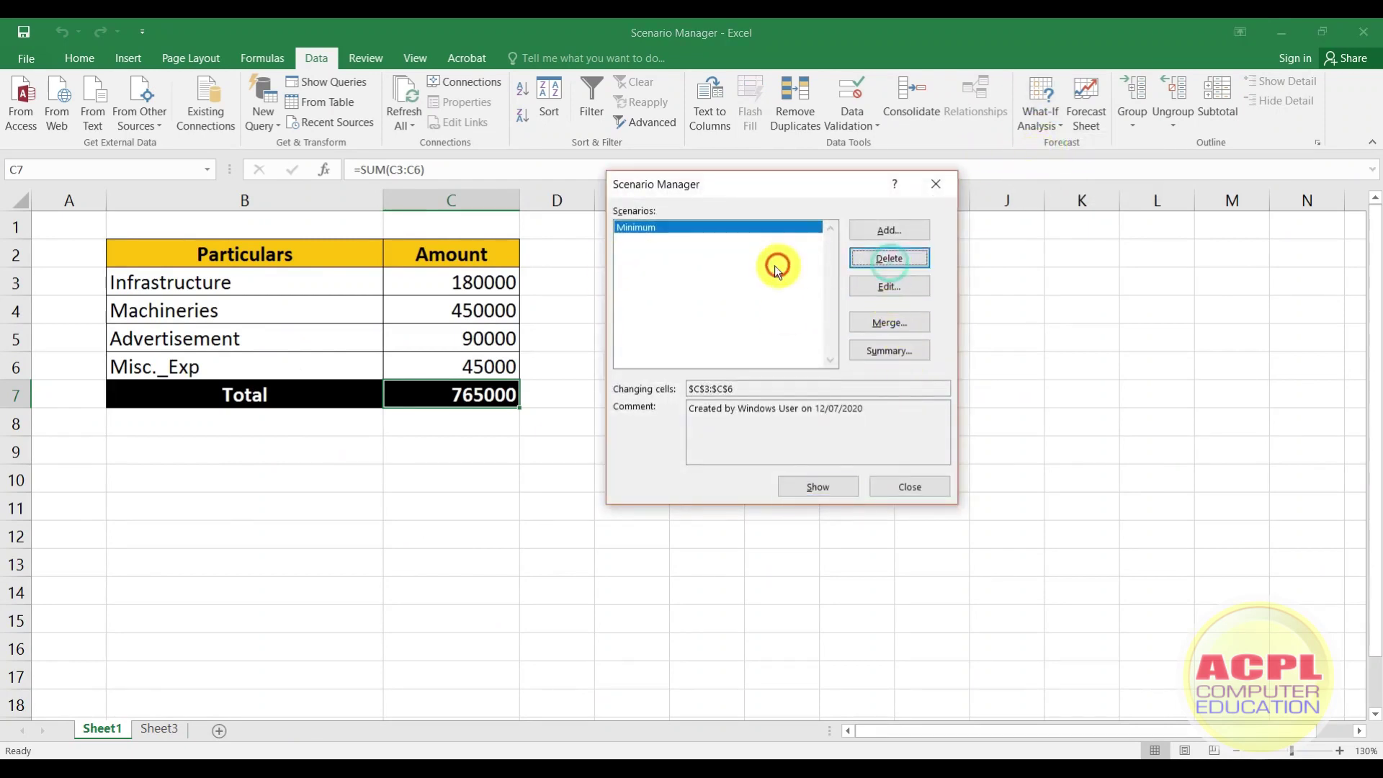
pyautogui.click(886, 258)
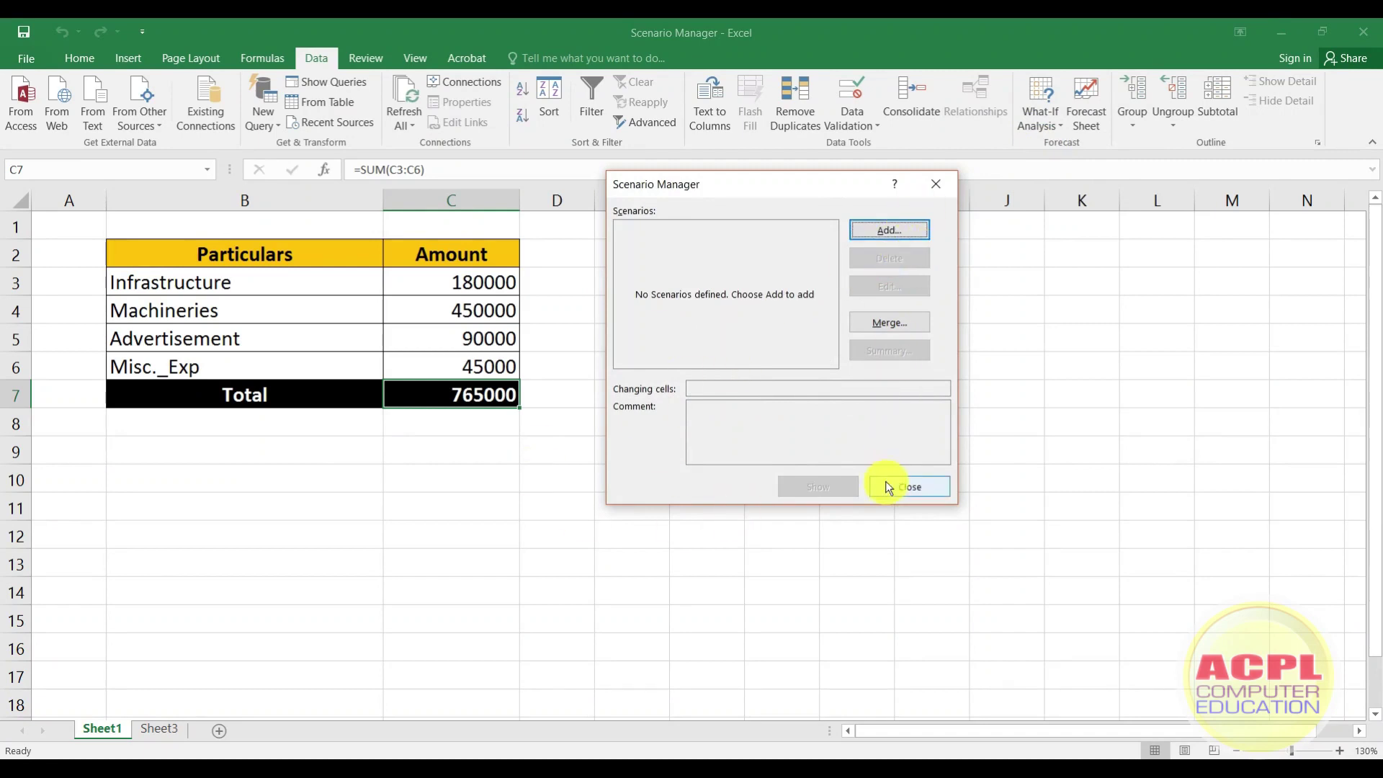
pyautogui.click(901, 490)
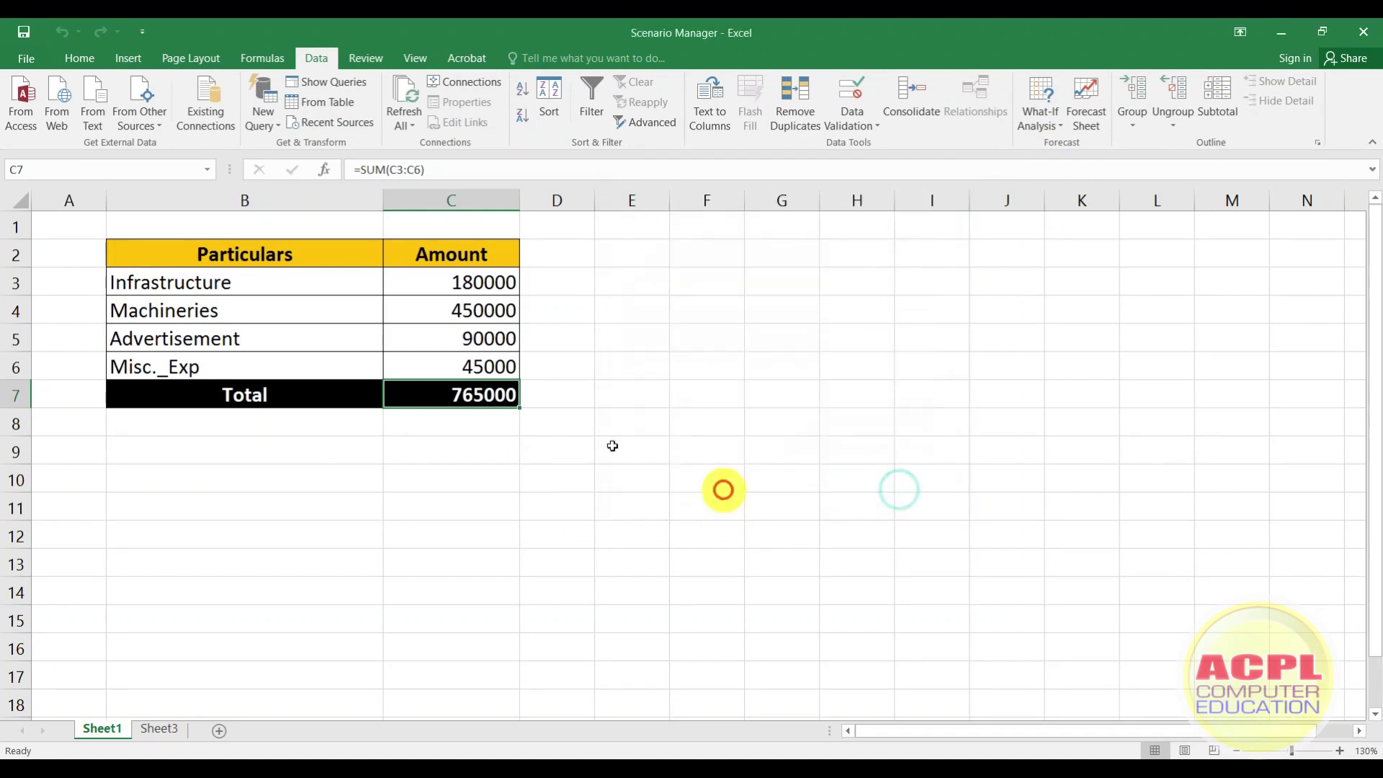
pyautogui.click(146, 279)
pyautogui.click(163, 309)
pyautogui.click(162, 337)
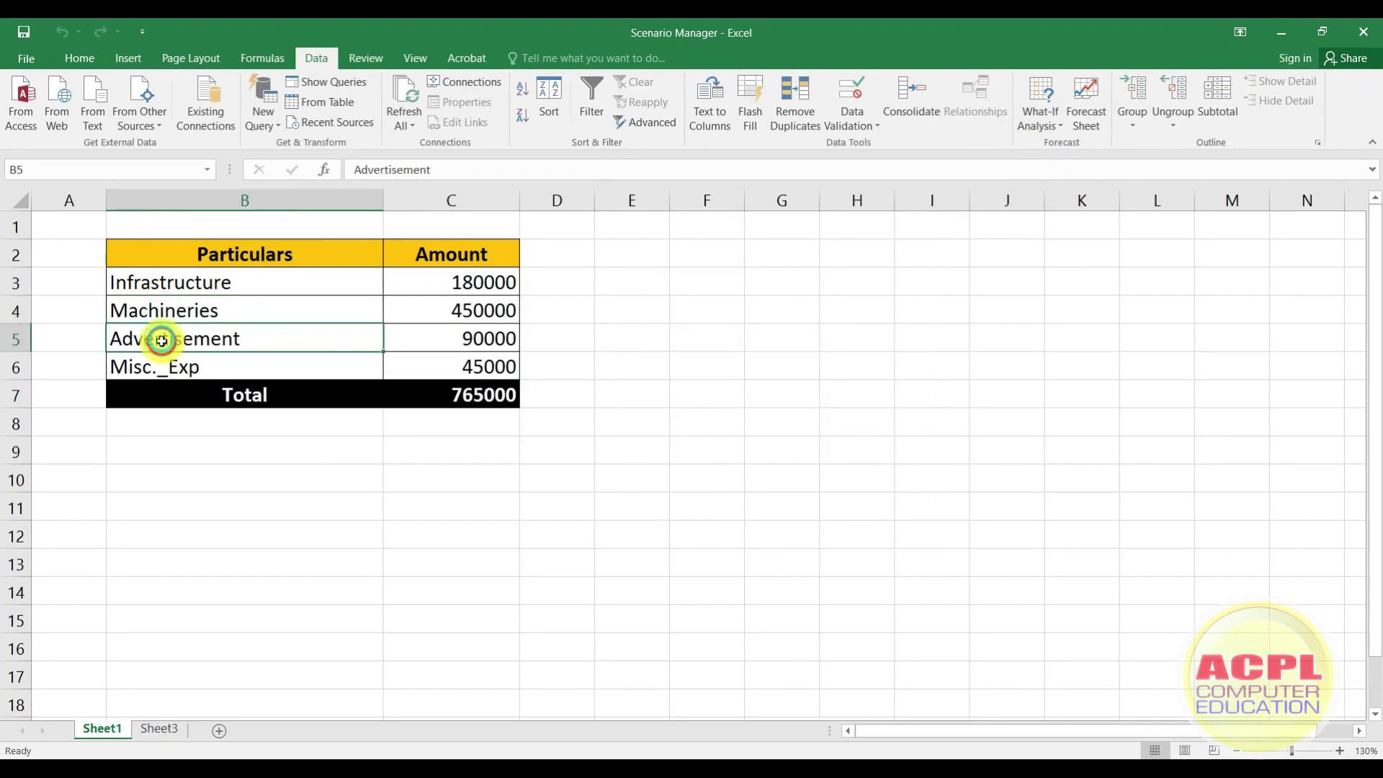
pyautogui.click(293, 287)
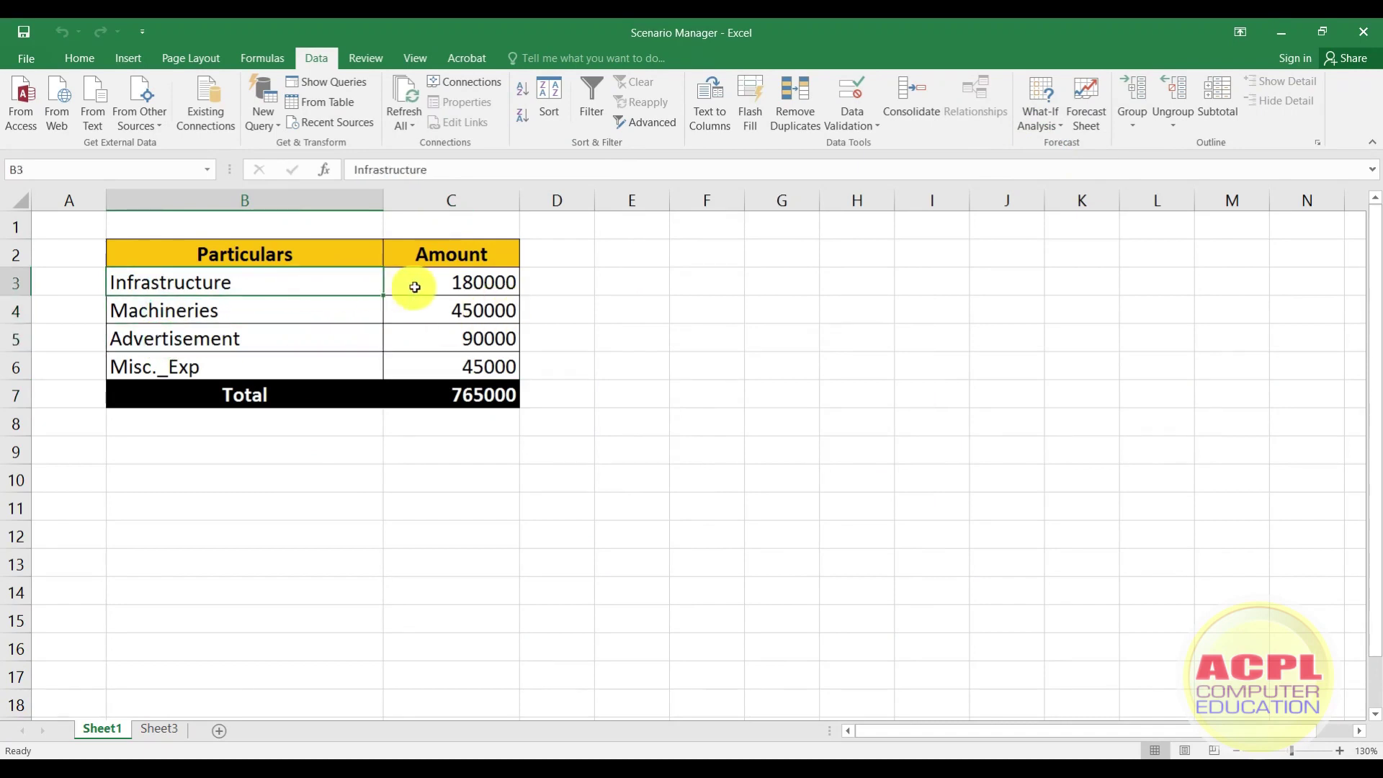
pyautogui.click(442, 282)
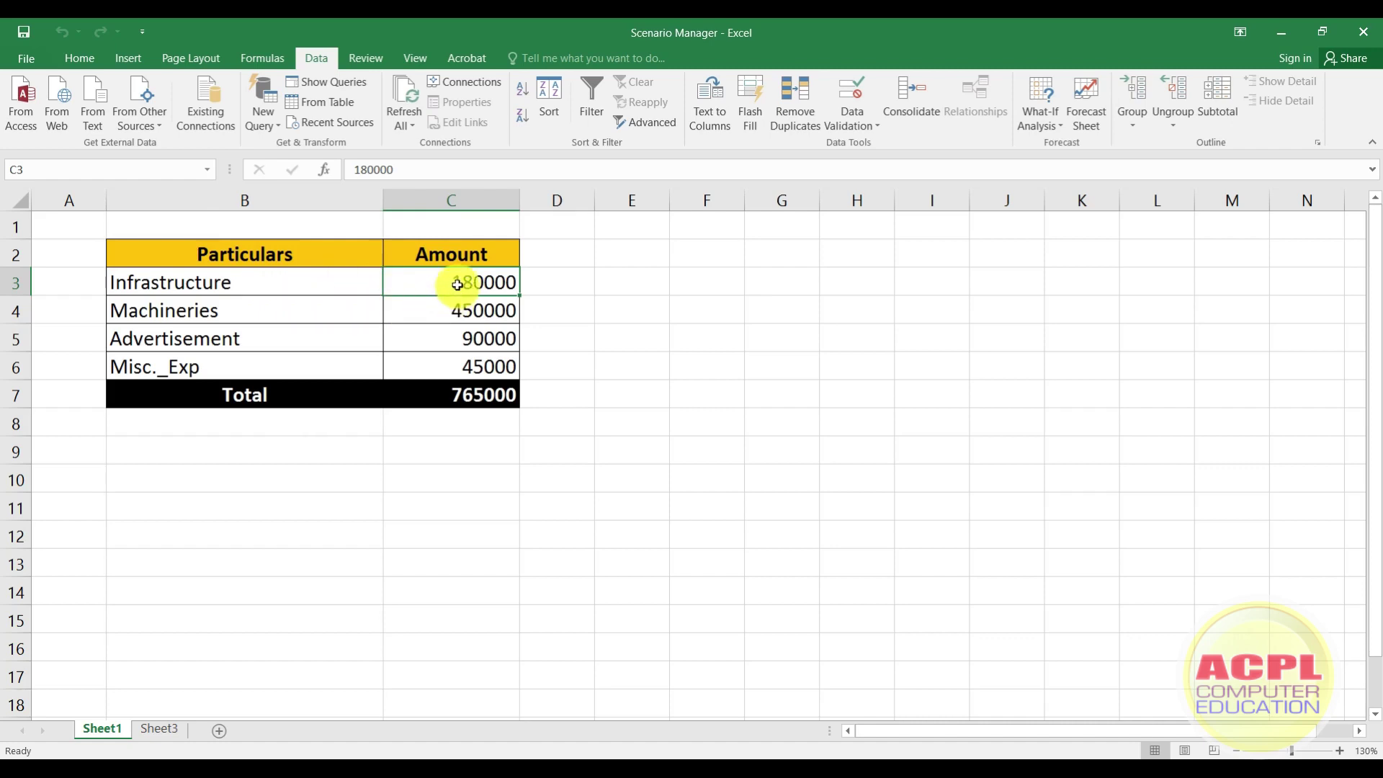
# Step: Try to assign the name Infrastructure to cell C3
pyautogui.click(265, 59)
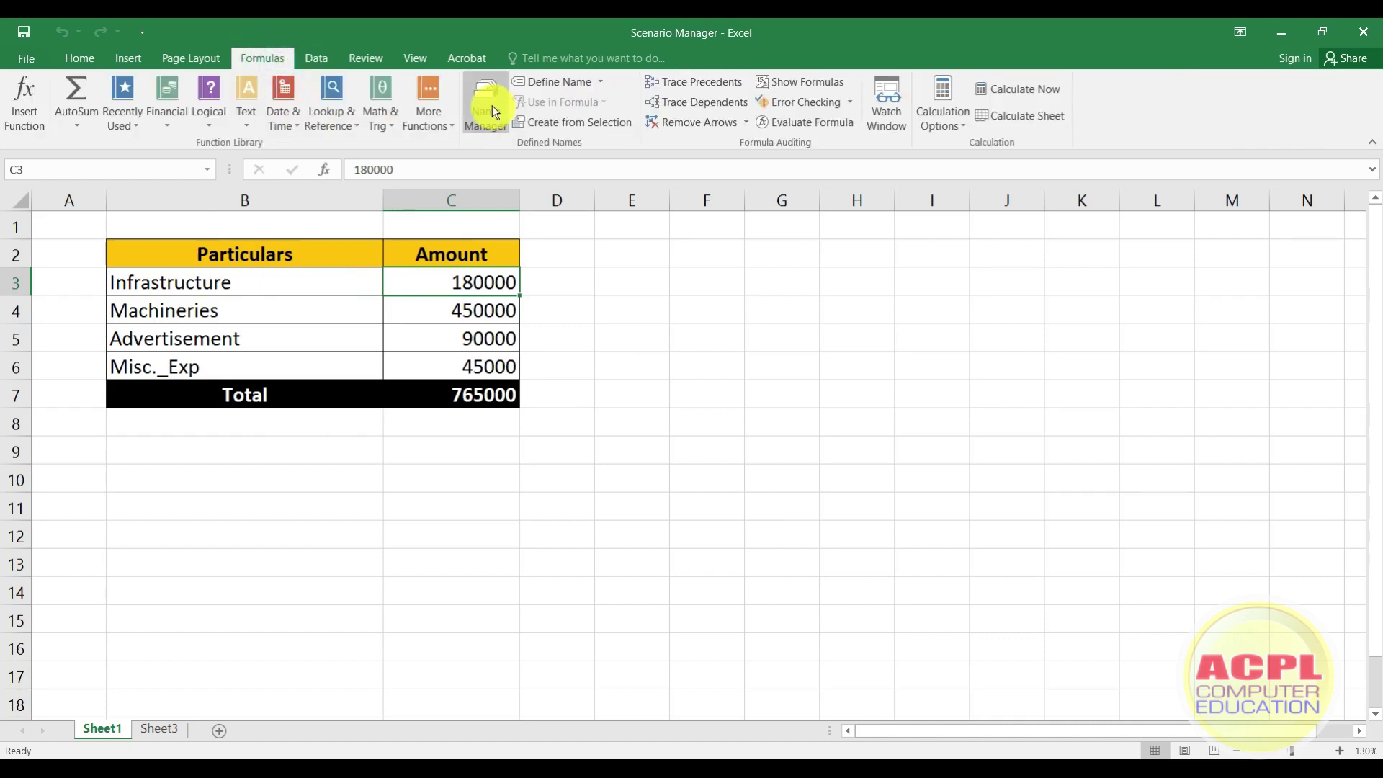
pyautogui.click(301, 288)
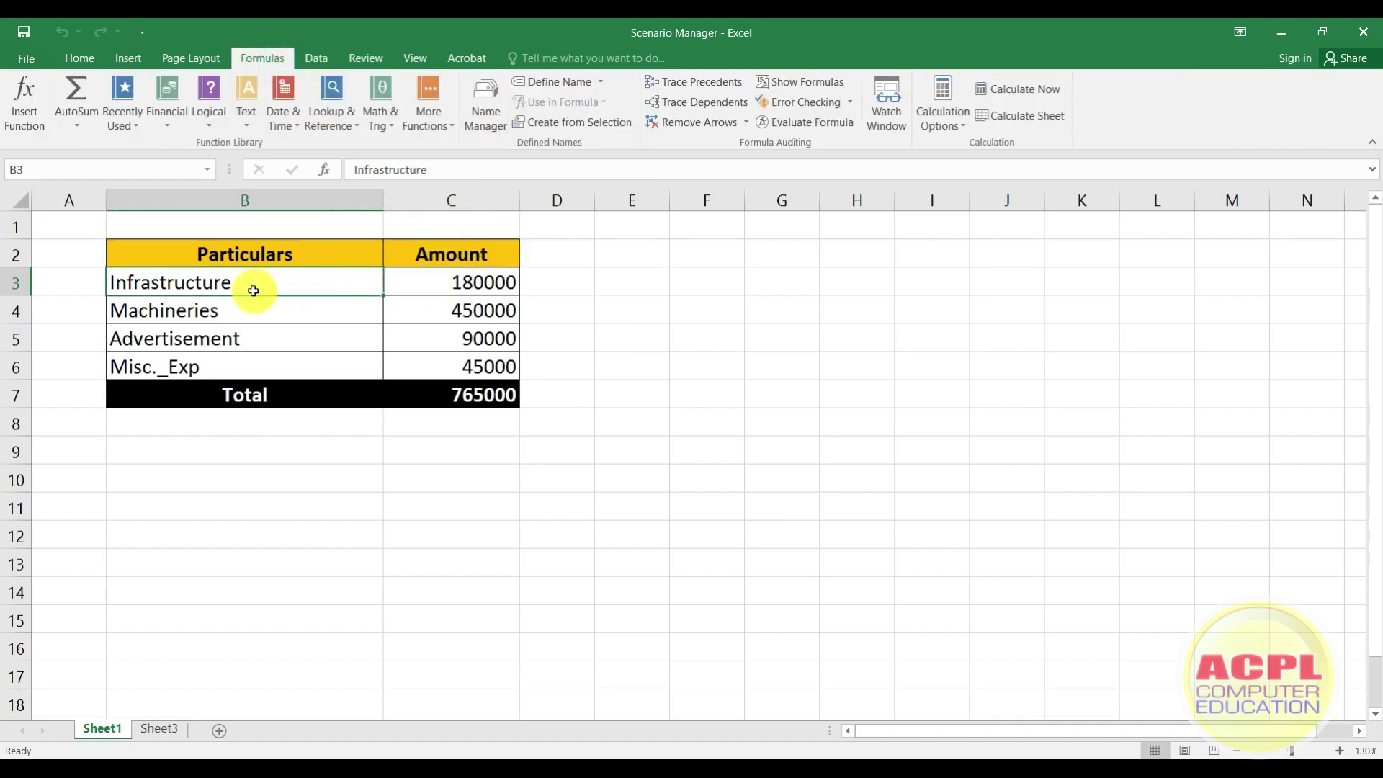
pyautogui.click(433, 279)
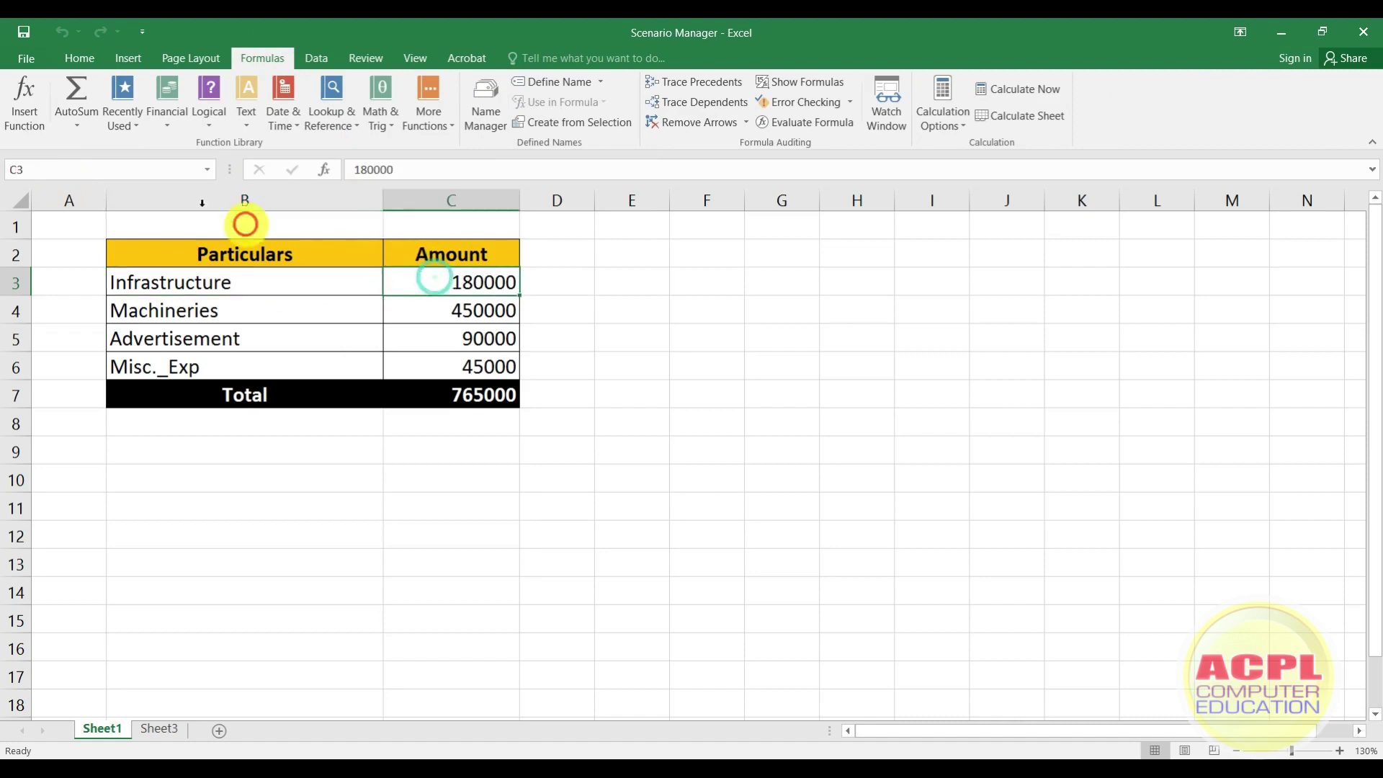
pyautogui.click(81, 174)
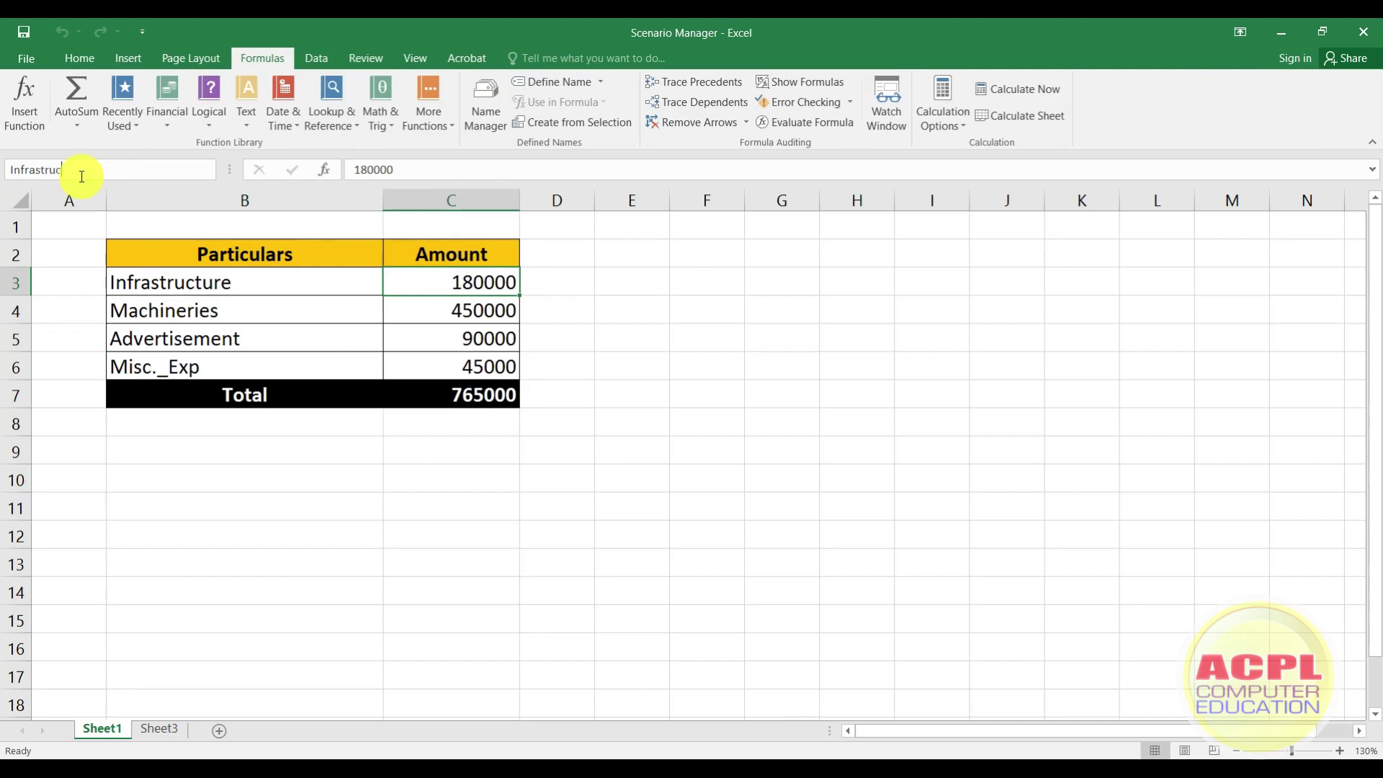
pyautogui.write('Infrastructure')
pyautogui.press('Return')
# Step: Name cell C3 Infrastructure using the label copied from B3, and reselect the cell to check its name
pyautogui.click(230, 286)
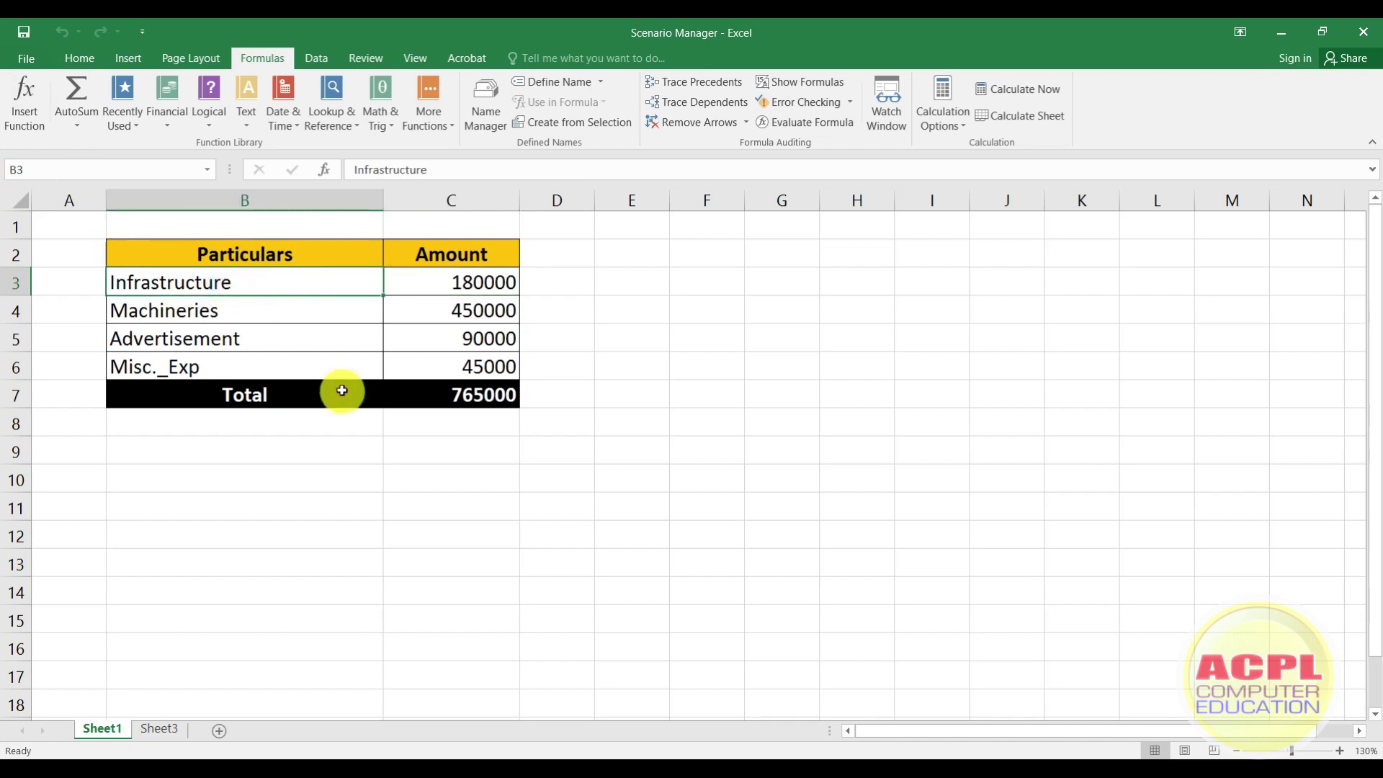
pyautogui.hotkey('ctrl', 'c')
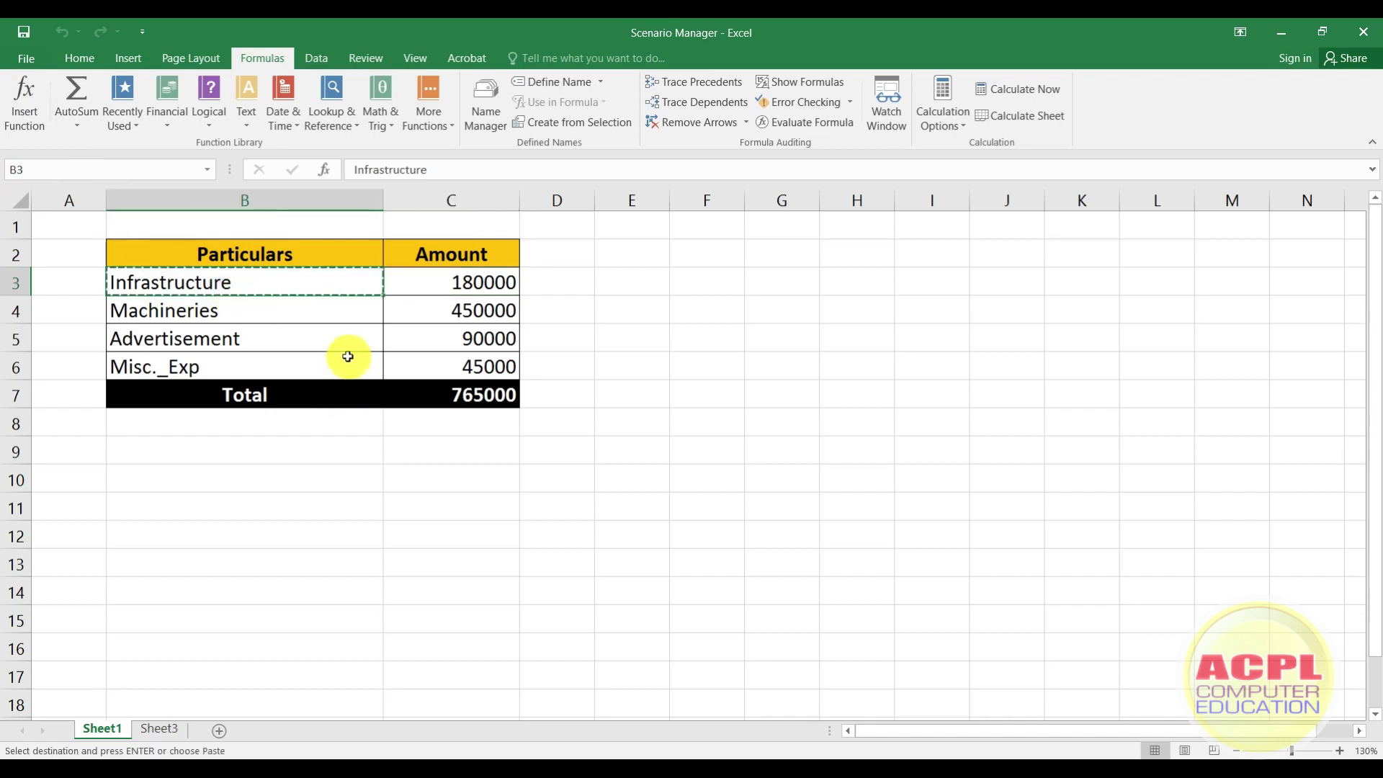
pyautogui.click(467, 282)
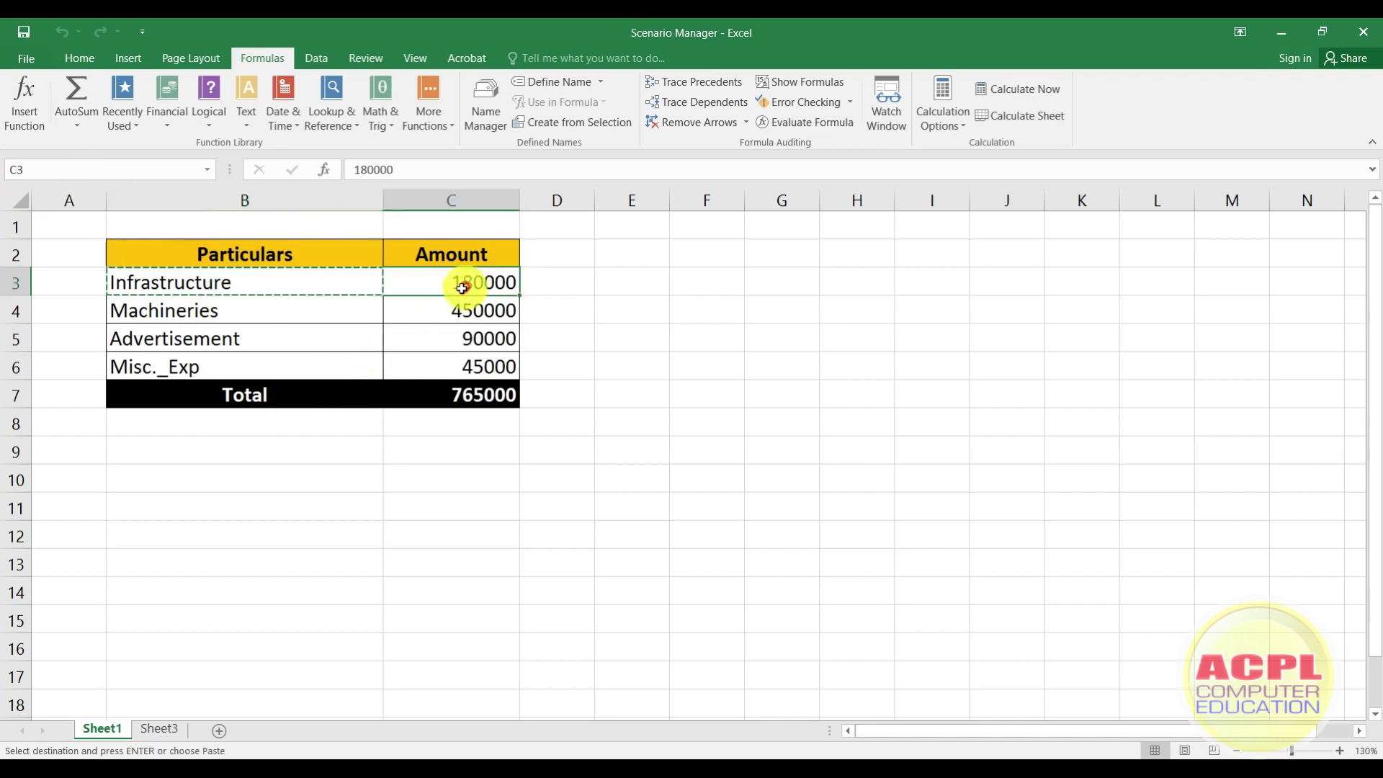
pyautogui.click(47, 173)
pyautogui.hotkey('ctrl', 'v')
pyautogui.press('Return')
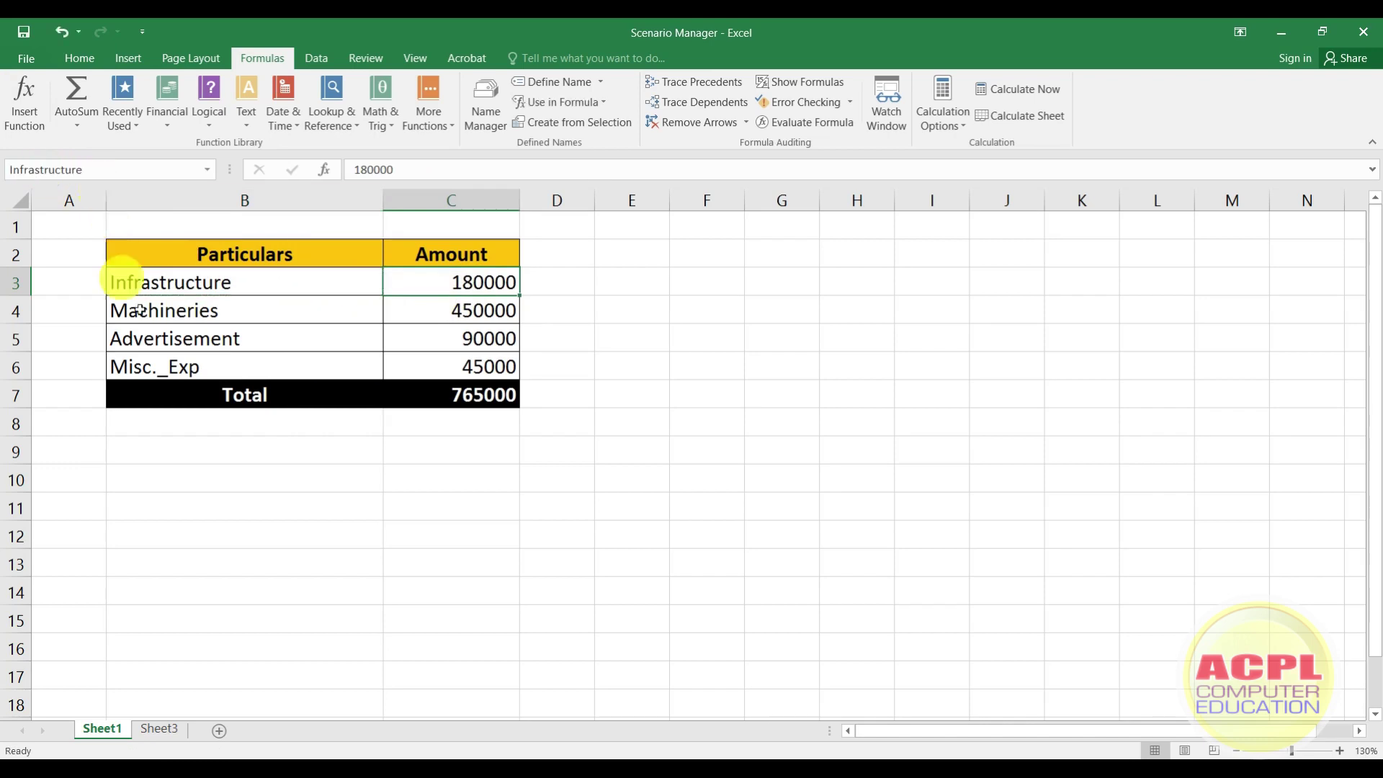
pyautogui.click(463, 253)
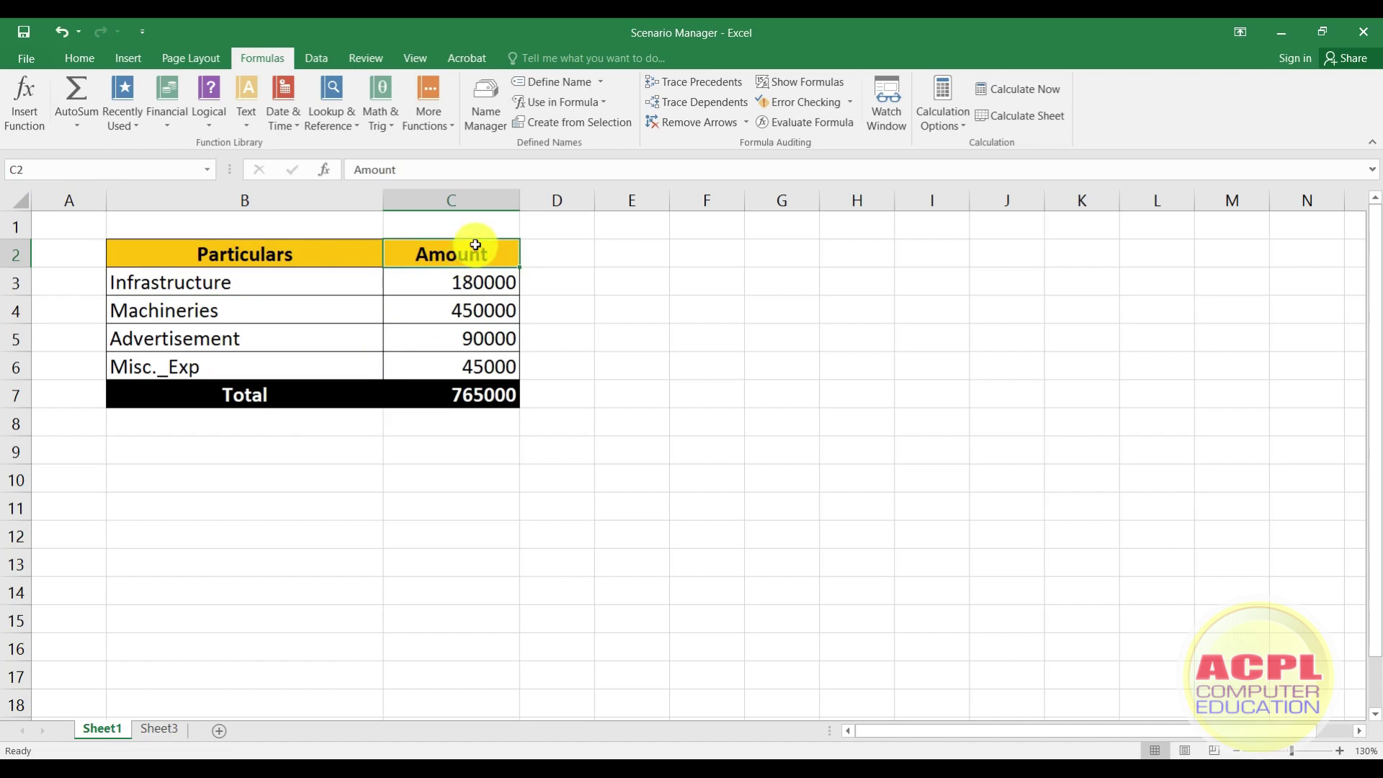
pyautogui.press('Down')
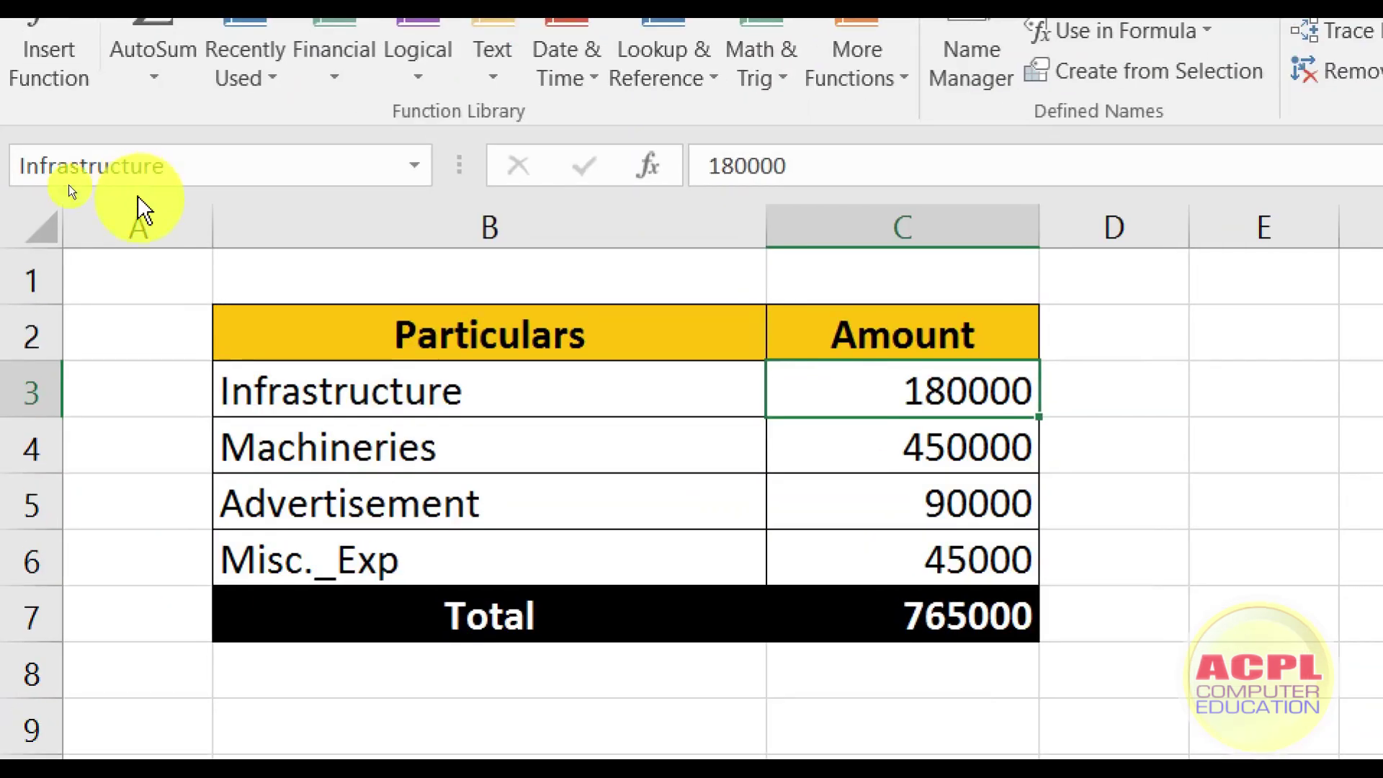
pyautogui.click(922, 282)
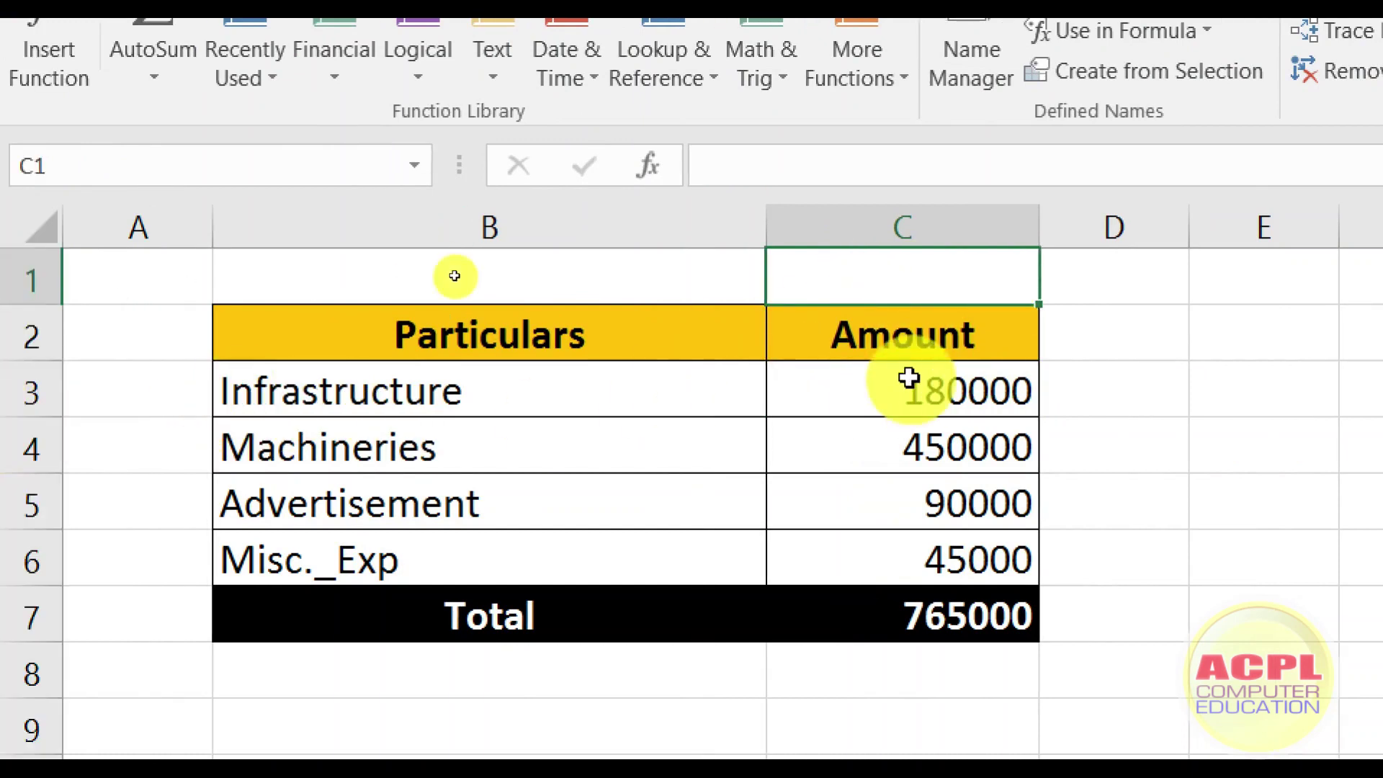
pyautogui.press('Down')
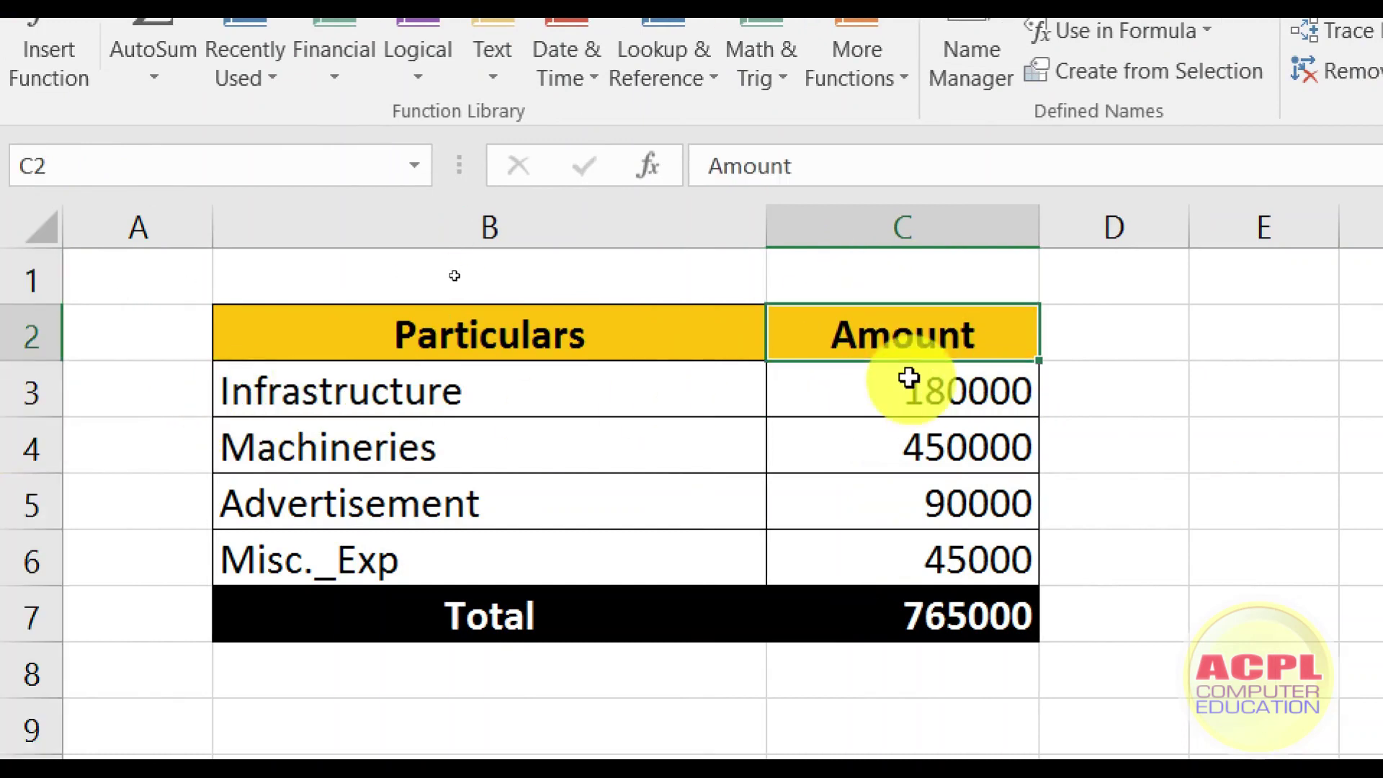
pyautogui.press('Down')
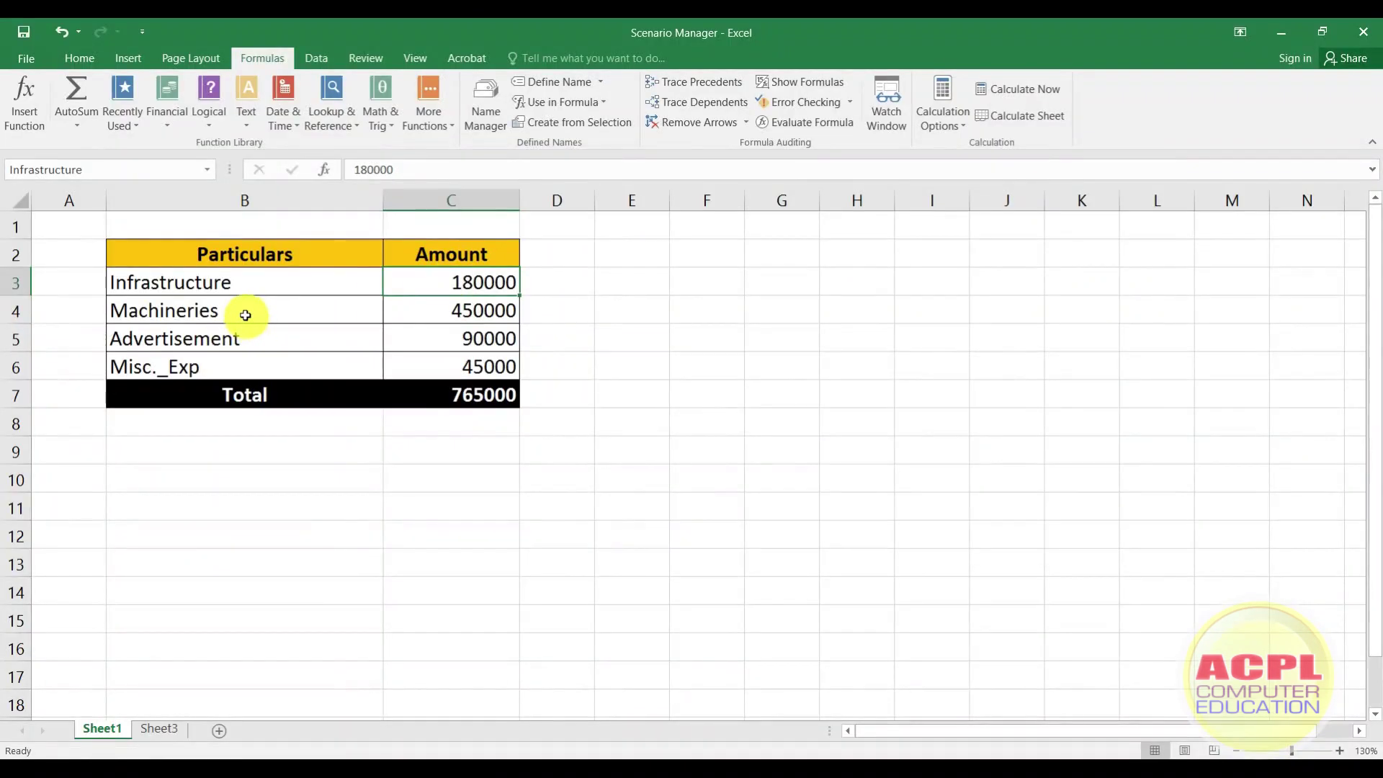
# Step: Name cell C4 Machineries using the label copied from B4
pyautogui.click(245, 315)
pyautogui.hotkey('ctrl', 'c')
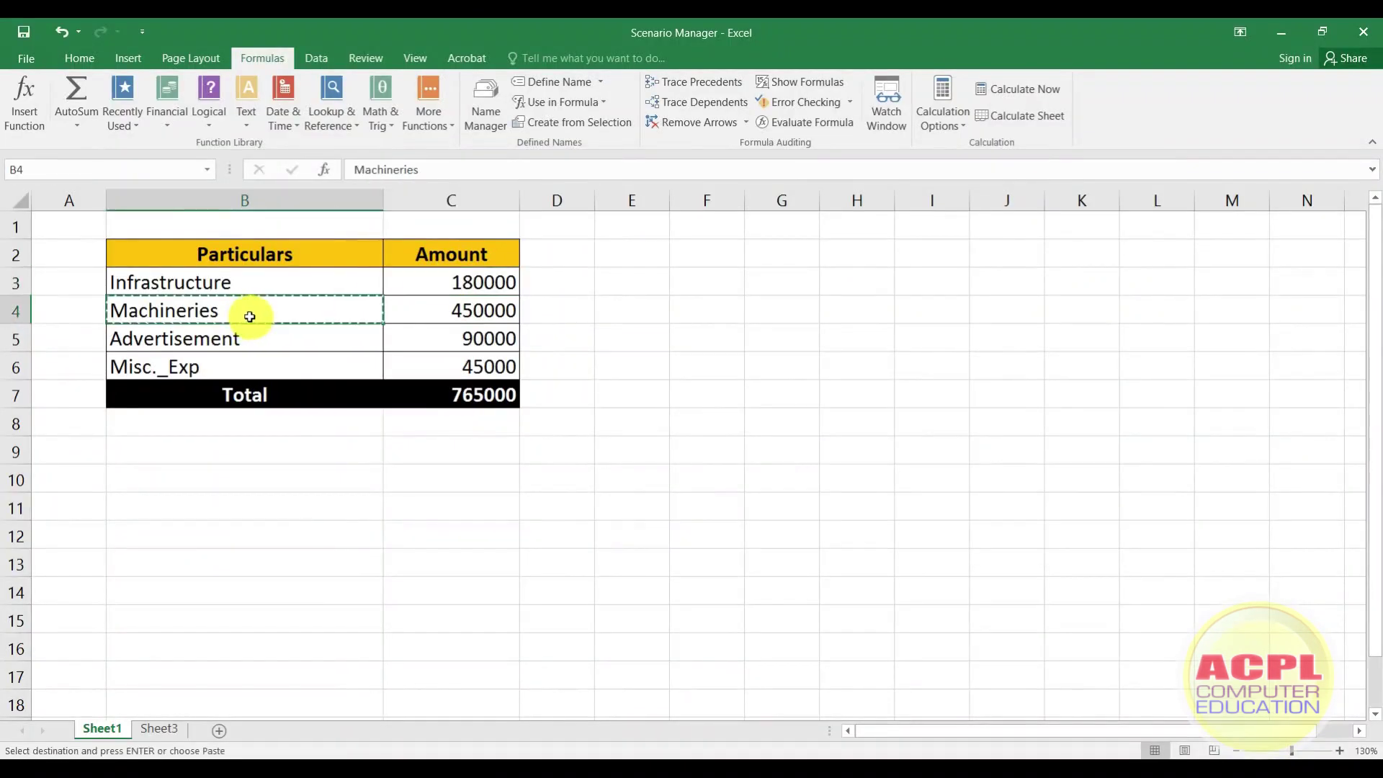
pyautogui.click(464, 310)
pyautogui.click(42, 169)
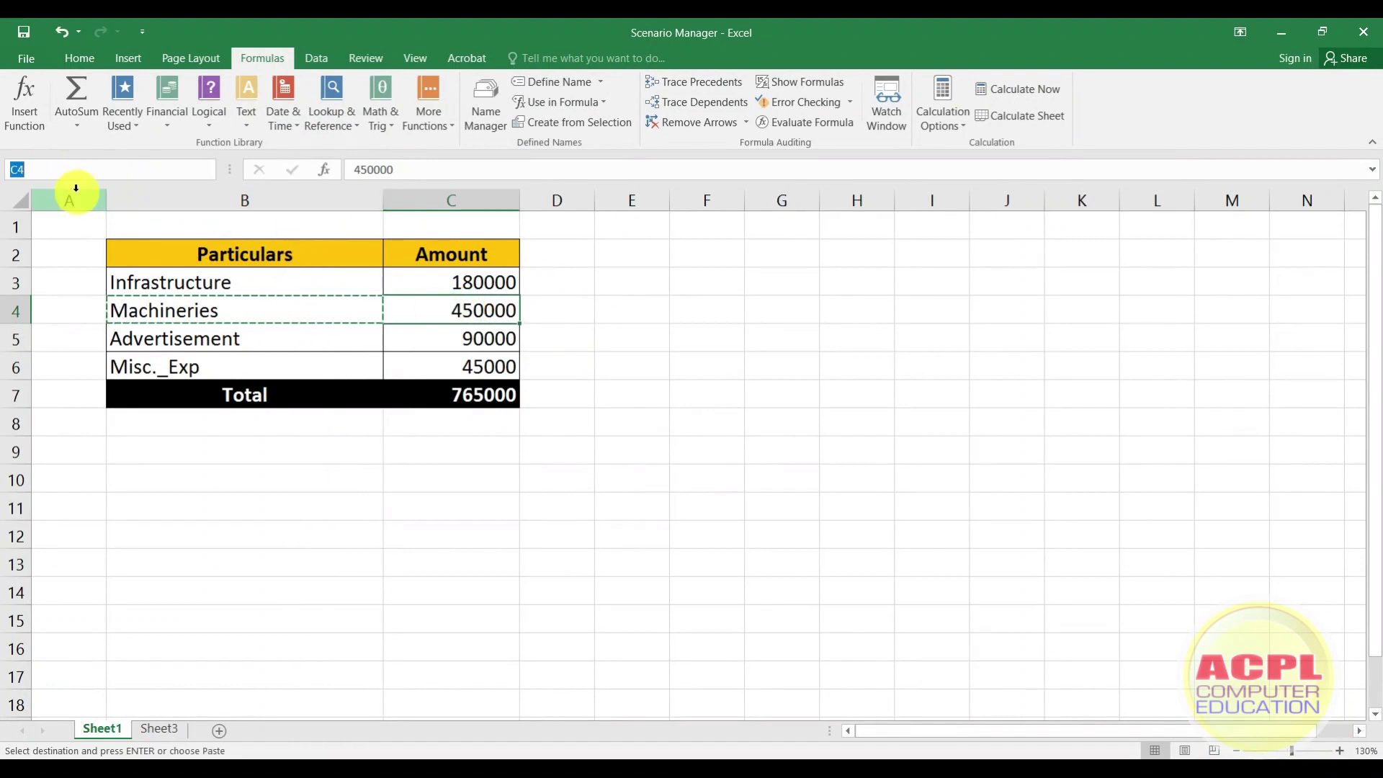
pyautogui.hotkey('ctrl', 'v')
pyautogui.press('Return')
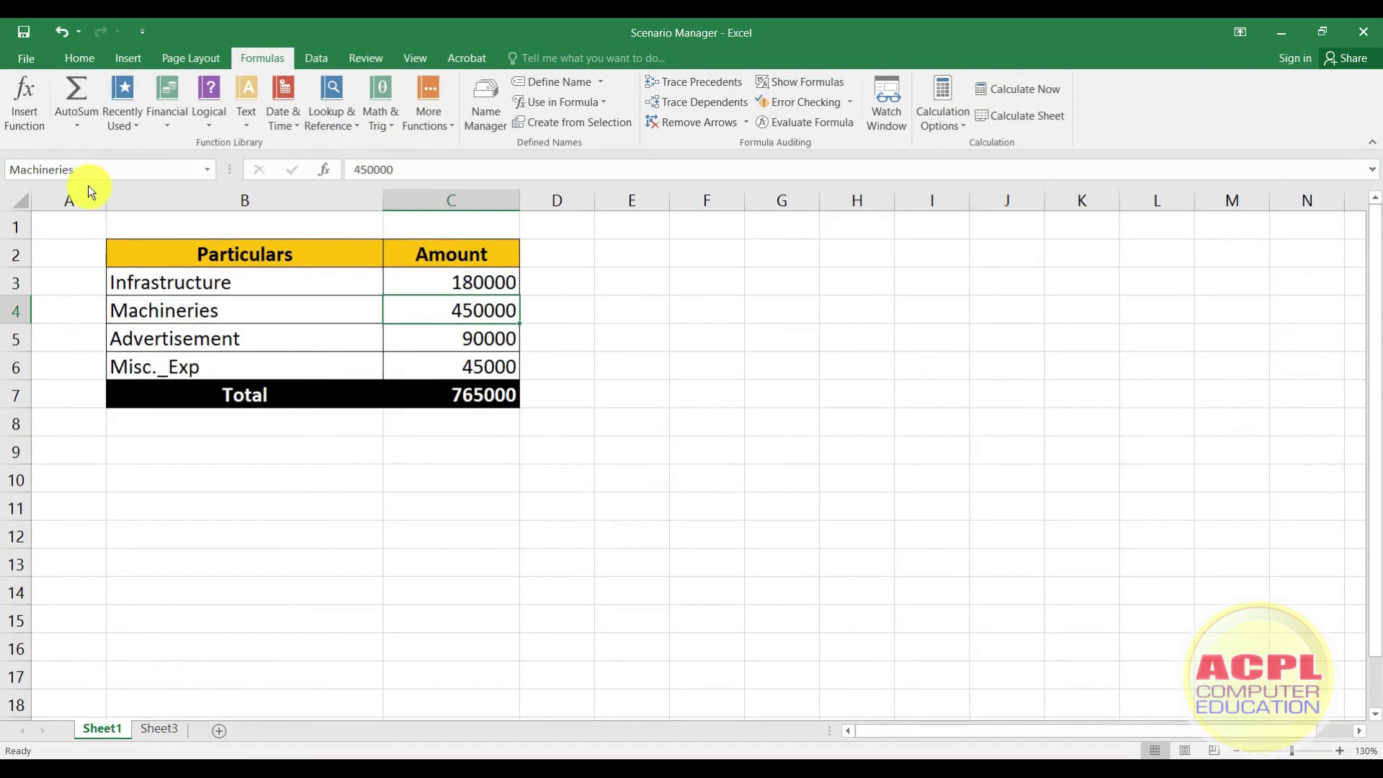
# Step: Name cell C5 Advertisement using the label copied from B5
pyautogui.click(196, 344)
pyautogui.hotkey('ctrl', 'c')
pyautogui.click(445, 340)
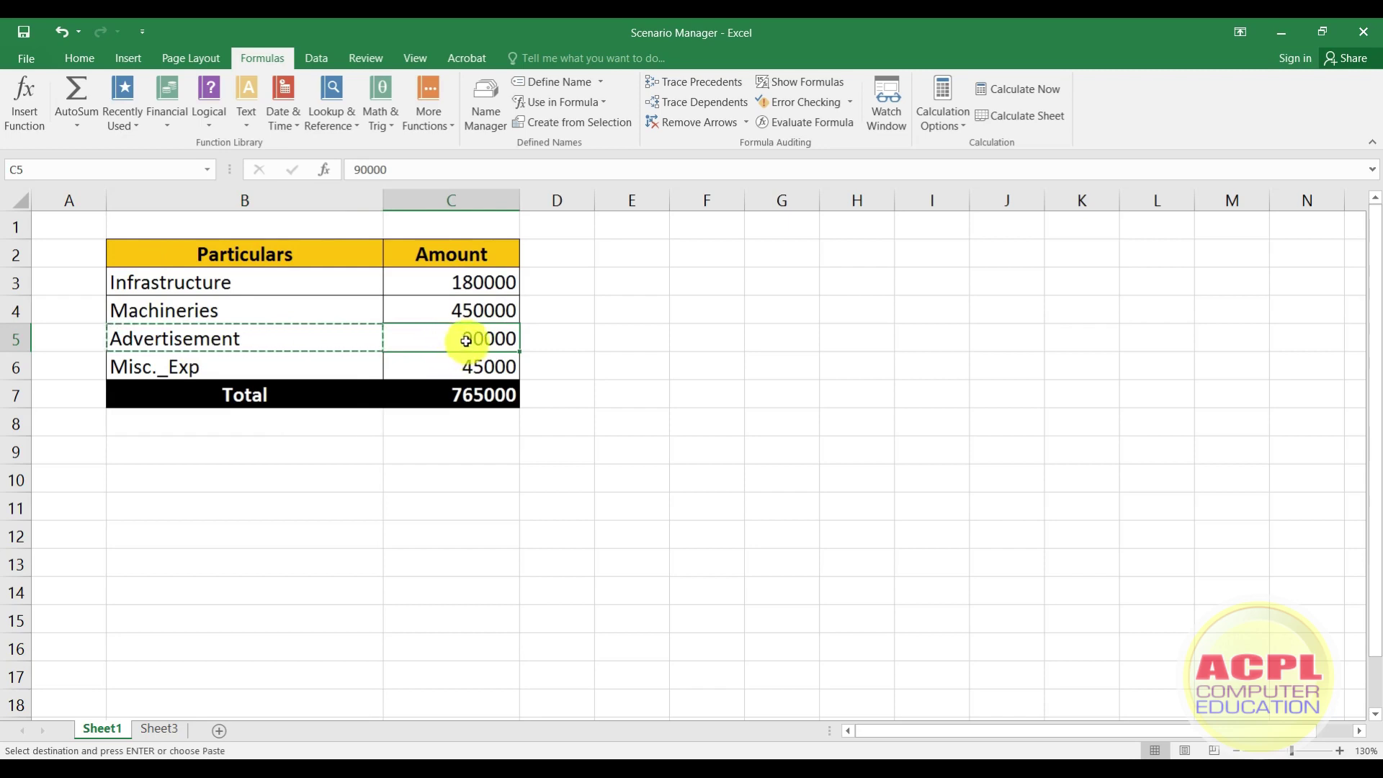
pyautogui.click(33, 170)
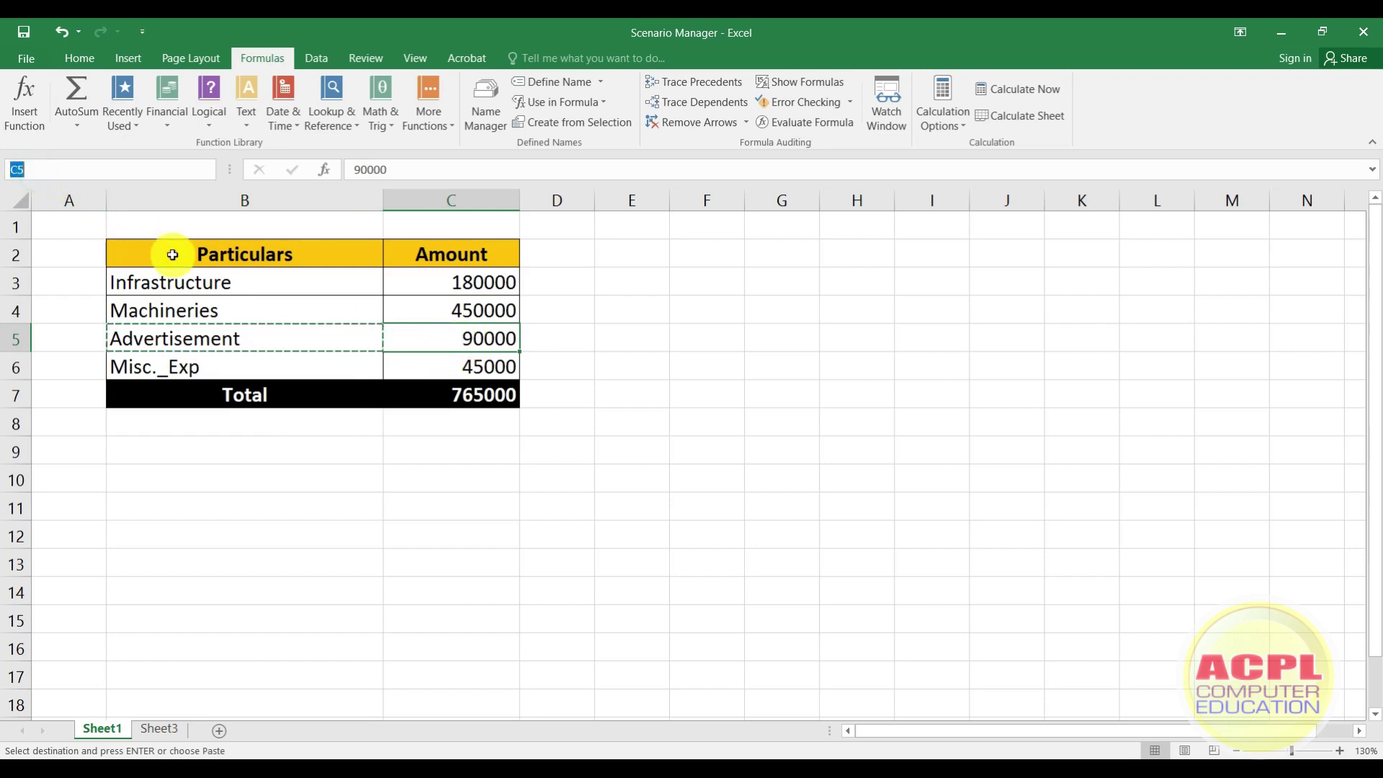
pyautogui.hotkey('ctrl', 'v')
pyautogui.press('Return')
# Step: Name cell C6 Misc._Exp using the label copied from B6
pyautogui.click(478, 368)
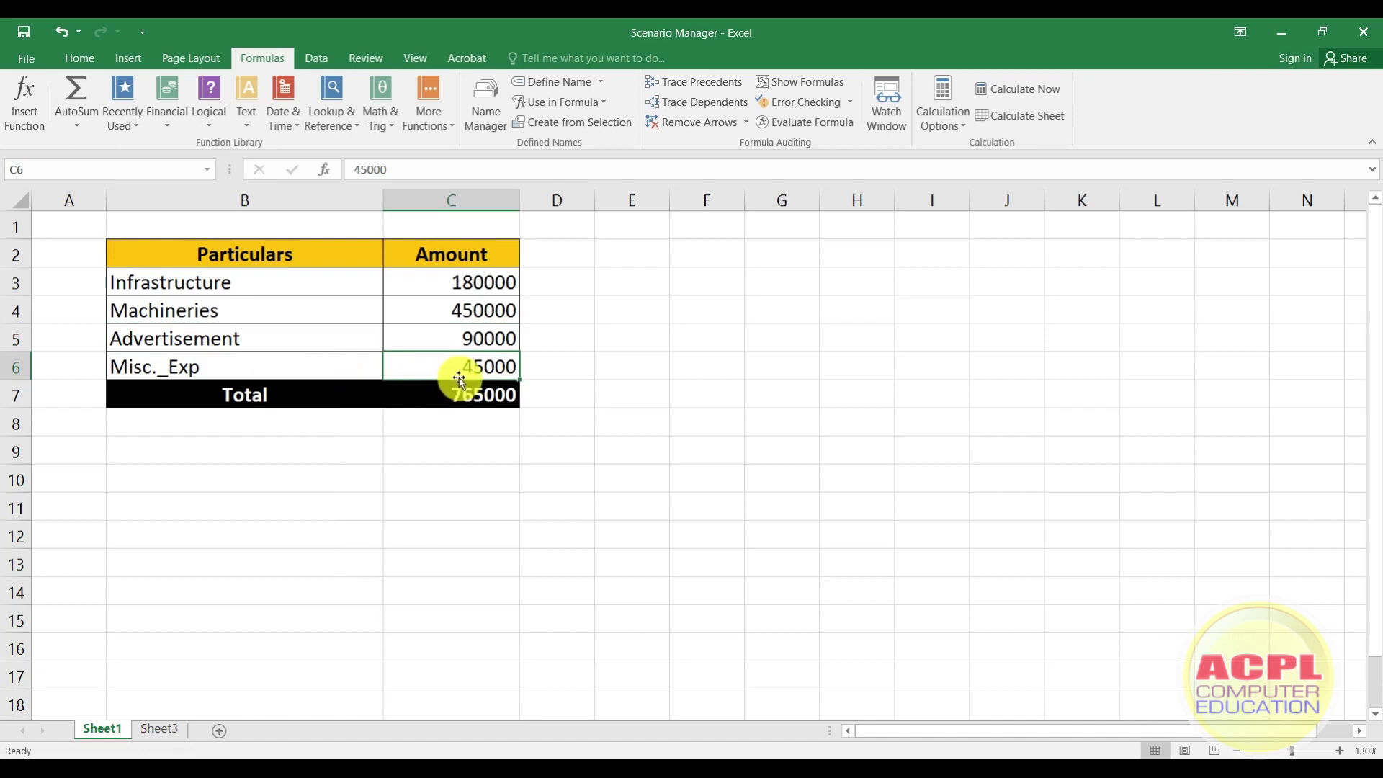
pyautogui.click(253, 371)
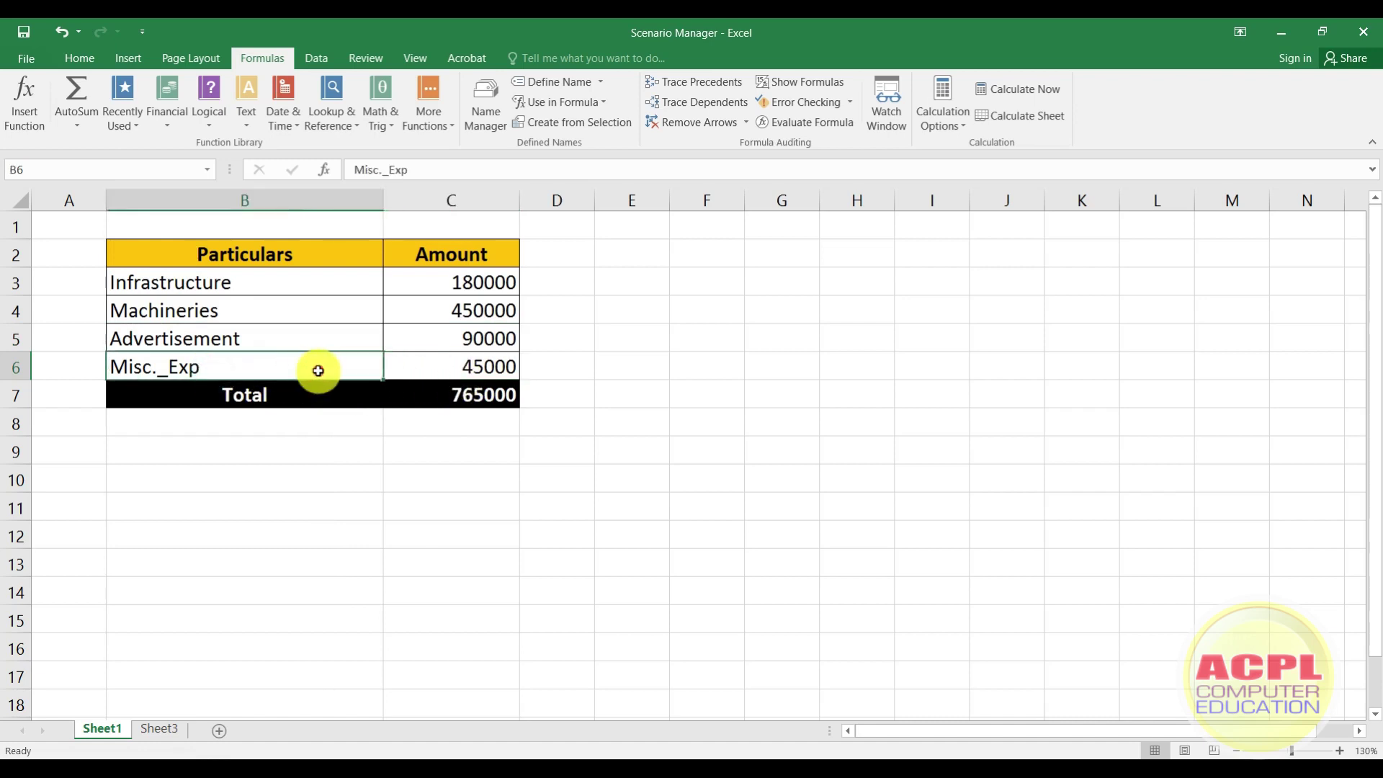
pyautogui.hotkey('ctrl', 'c')
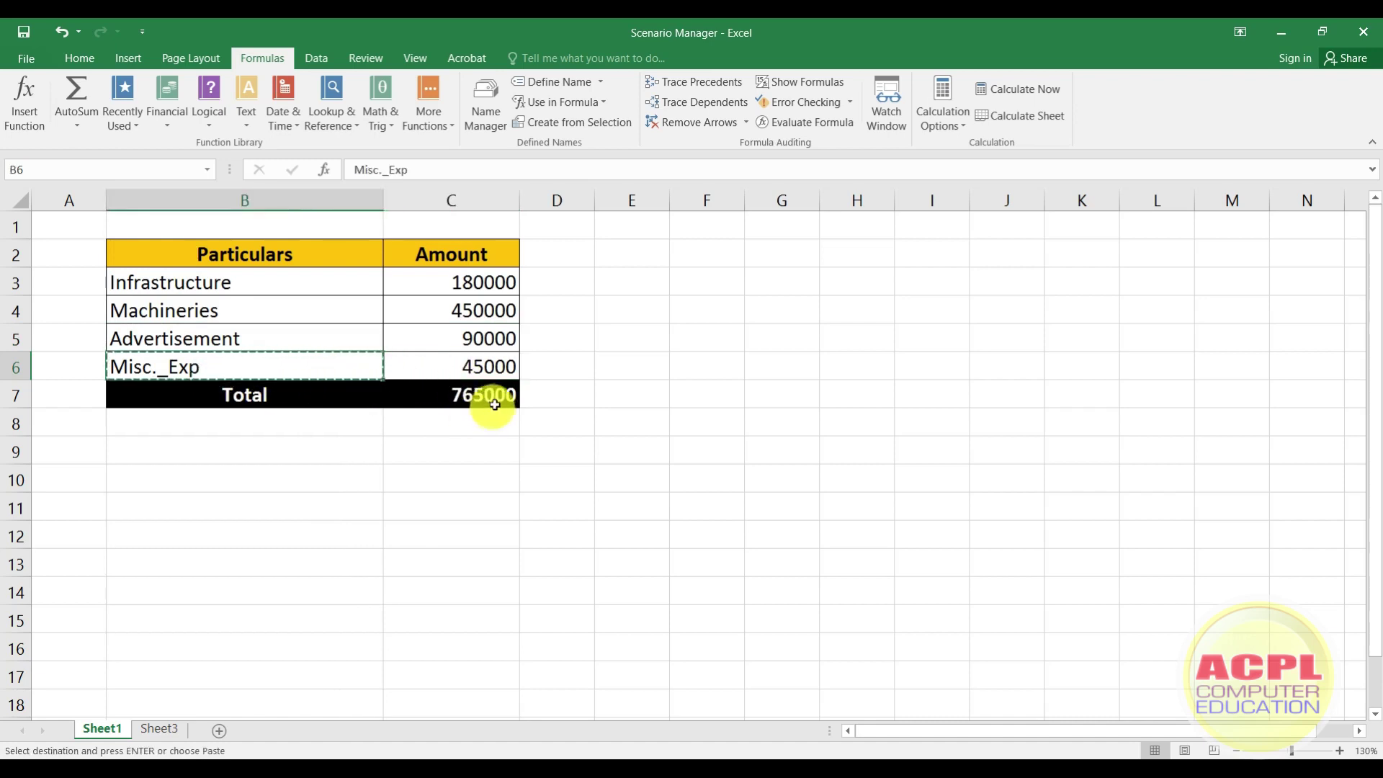
pyautogui.click(489, 368)
pyautogui.click(27, 173)
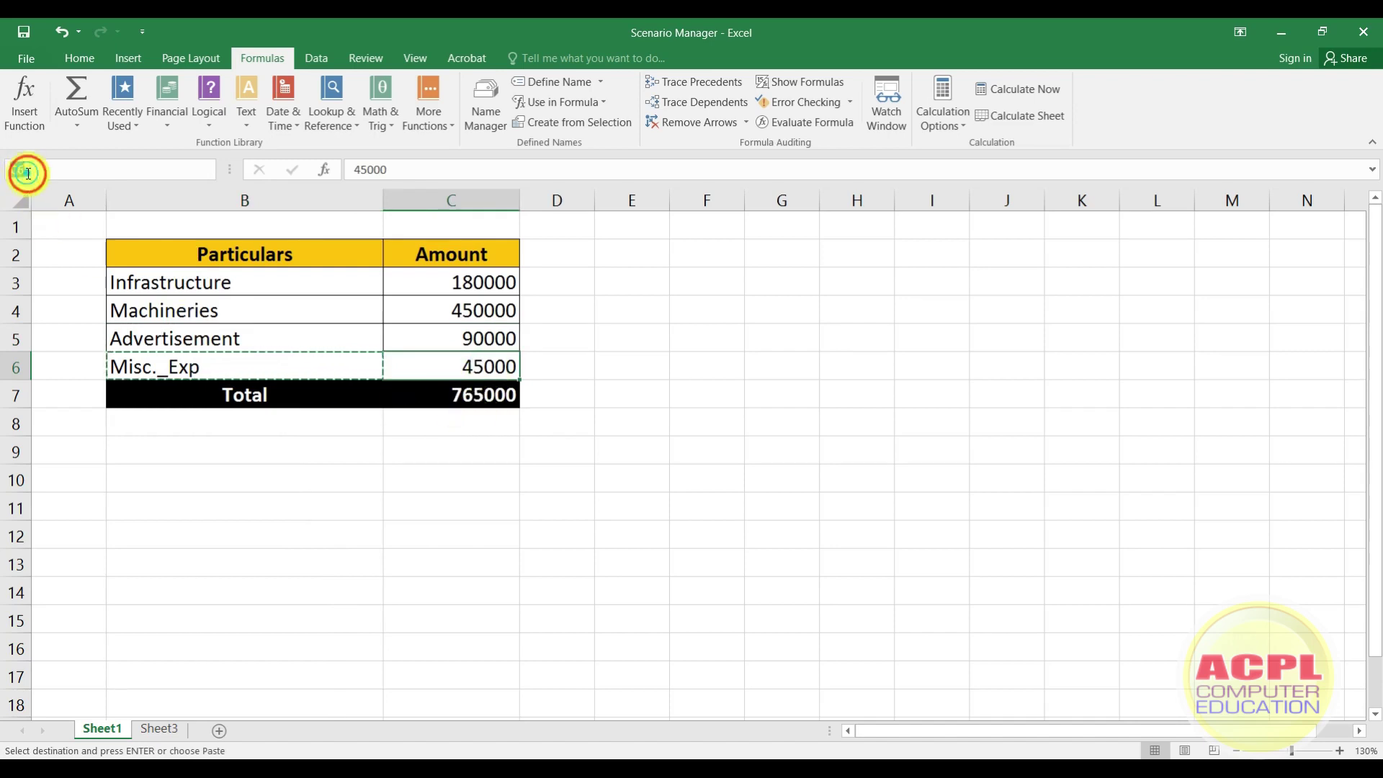
pyautogui.hotkey('ctrl', 'v')
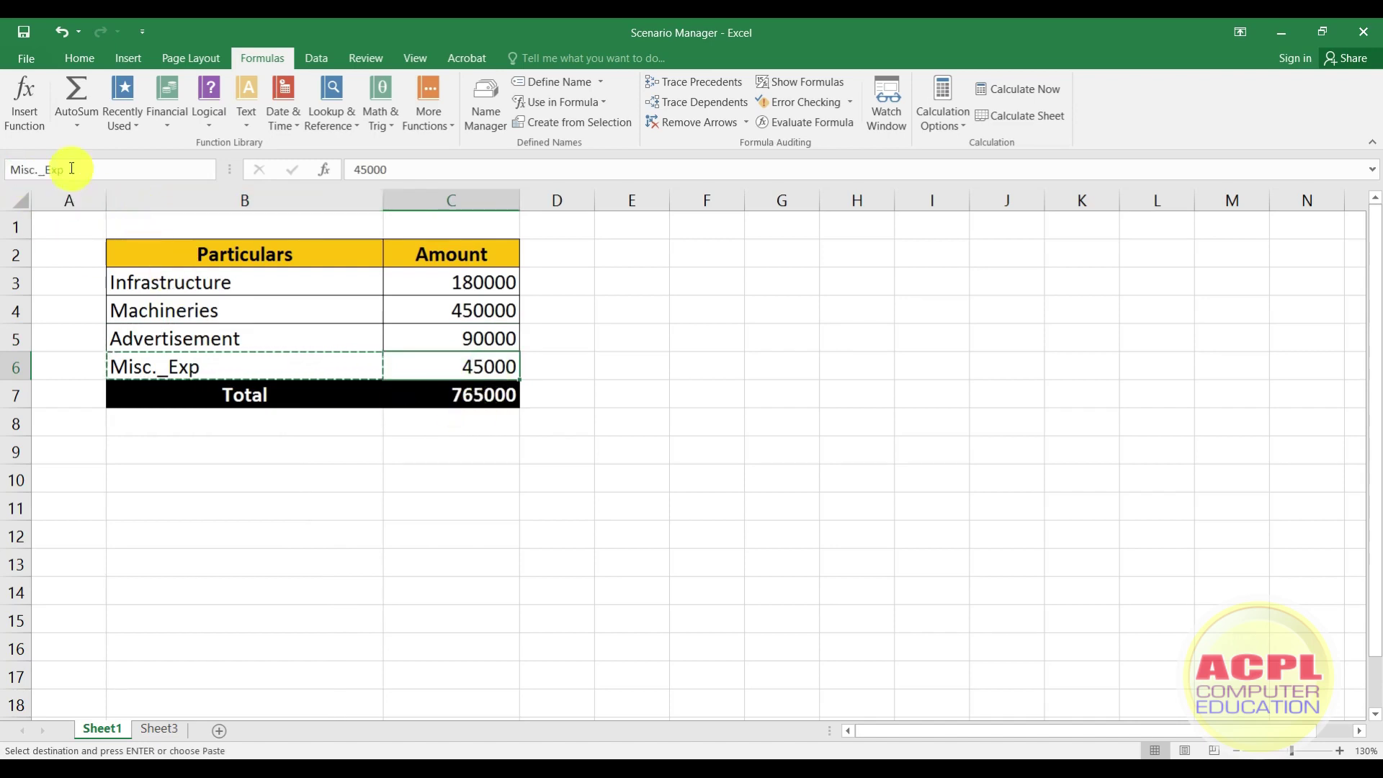
pyautogui.press('Return')
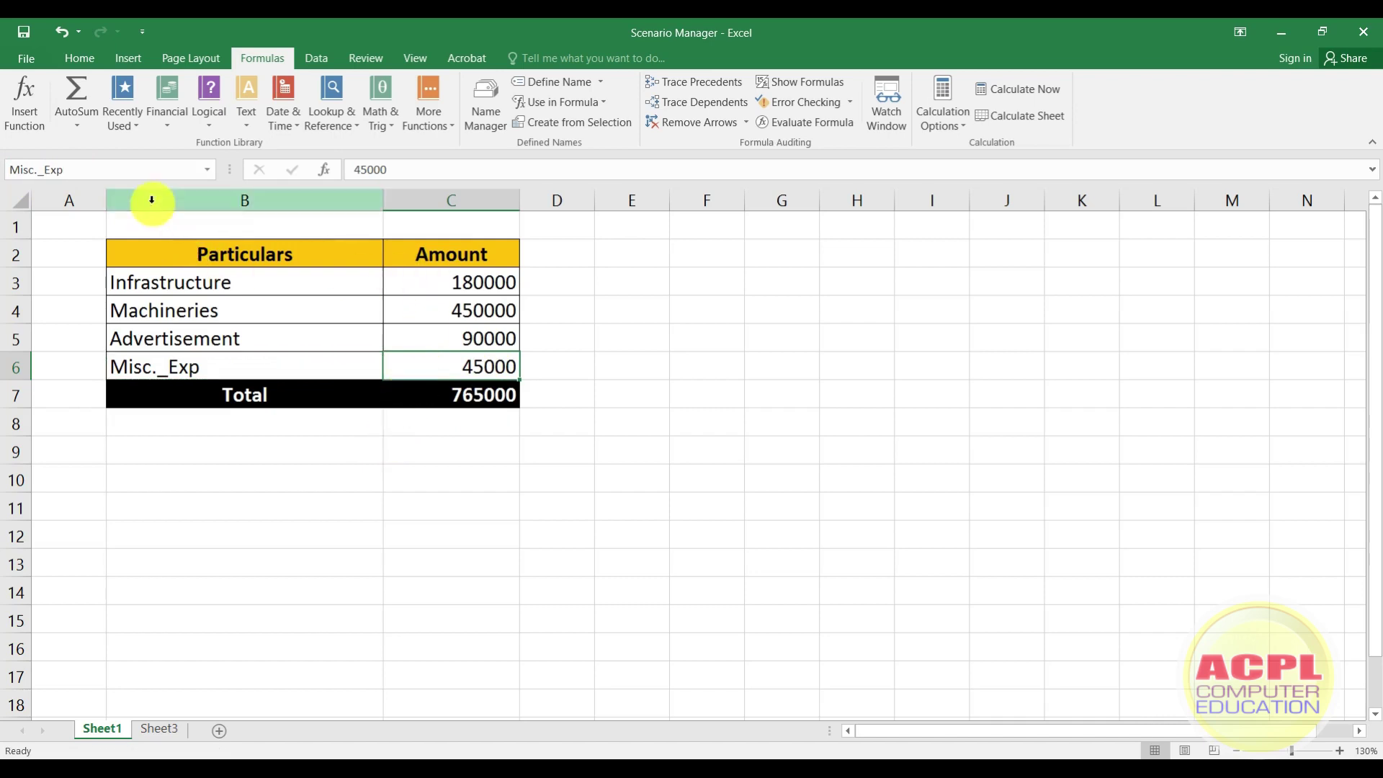
# Step: Go through the amount cells C3 to C6 one by one to check the name assigned to each
pyautogui.scroll(3, 152, 200)
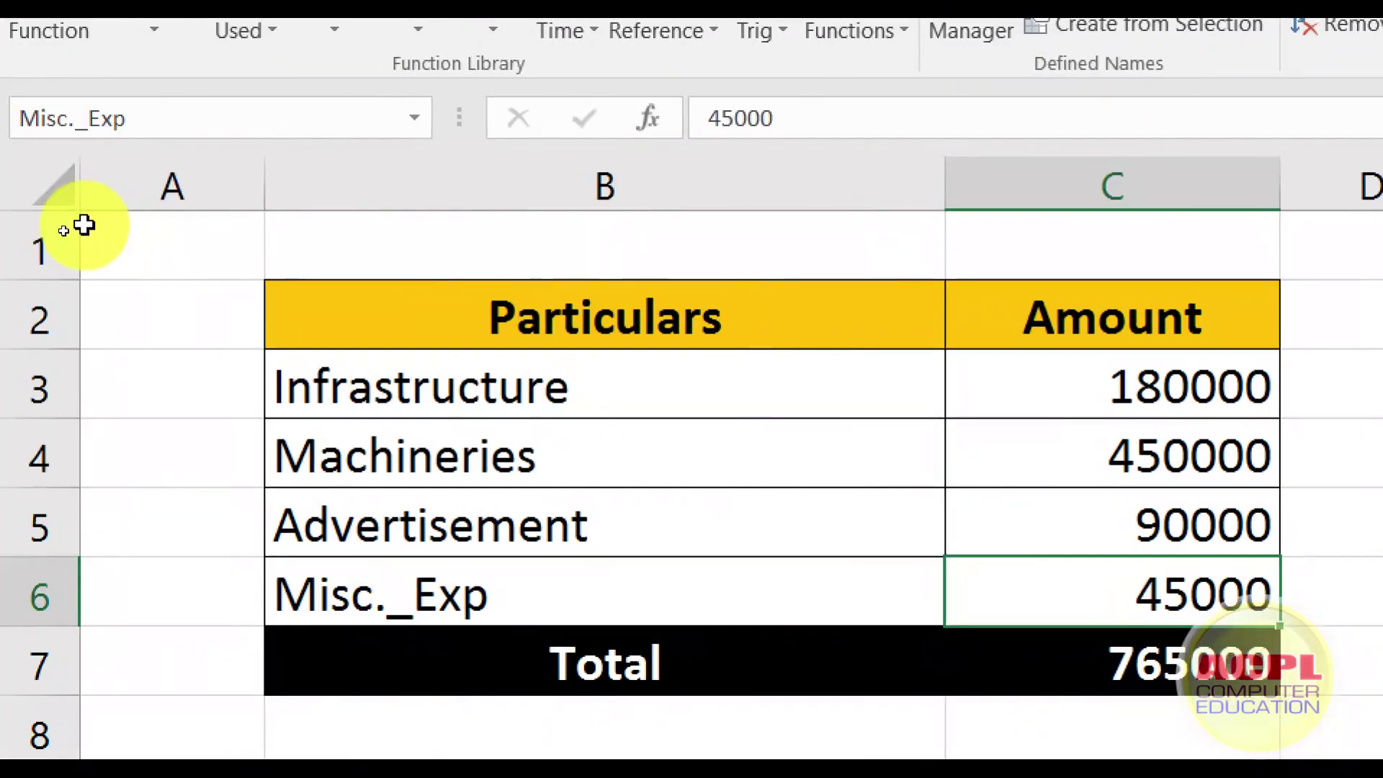
pyautogui.scroll(-1, 886, 272)
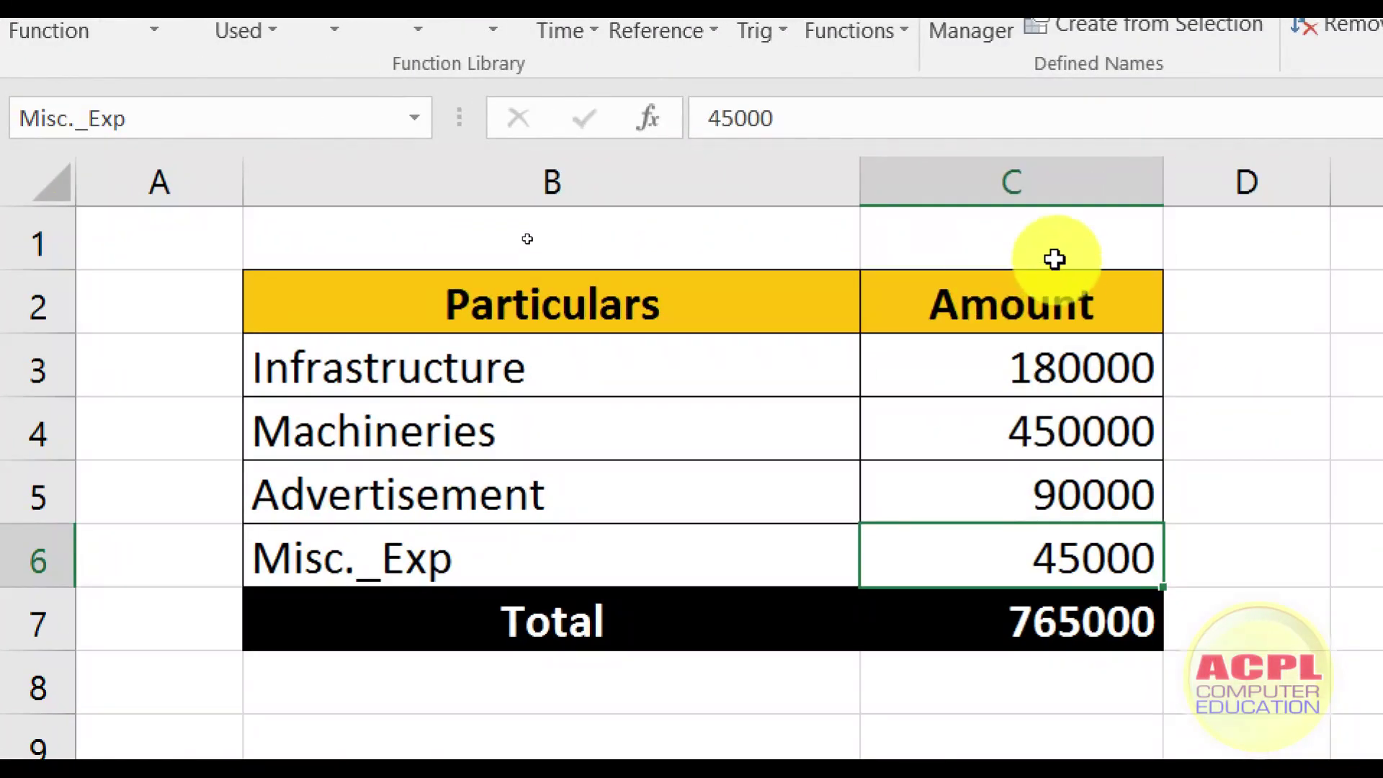
pyautogui.click(1053, 258)
pyautogui.press('Down')
pyautogui.press('Down')
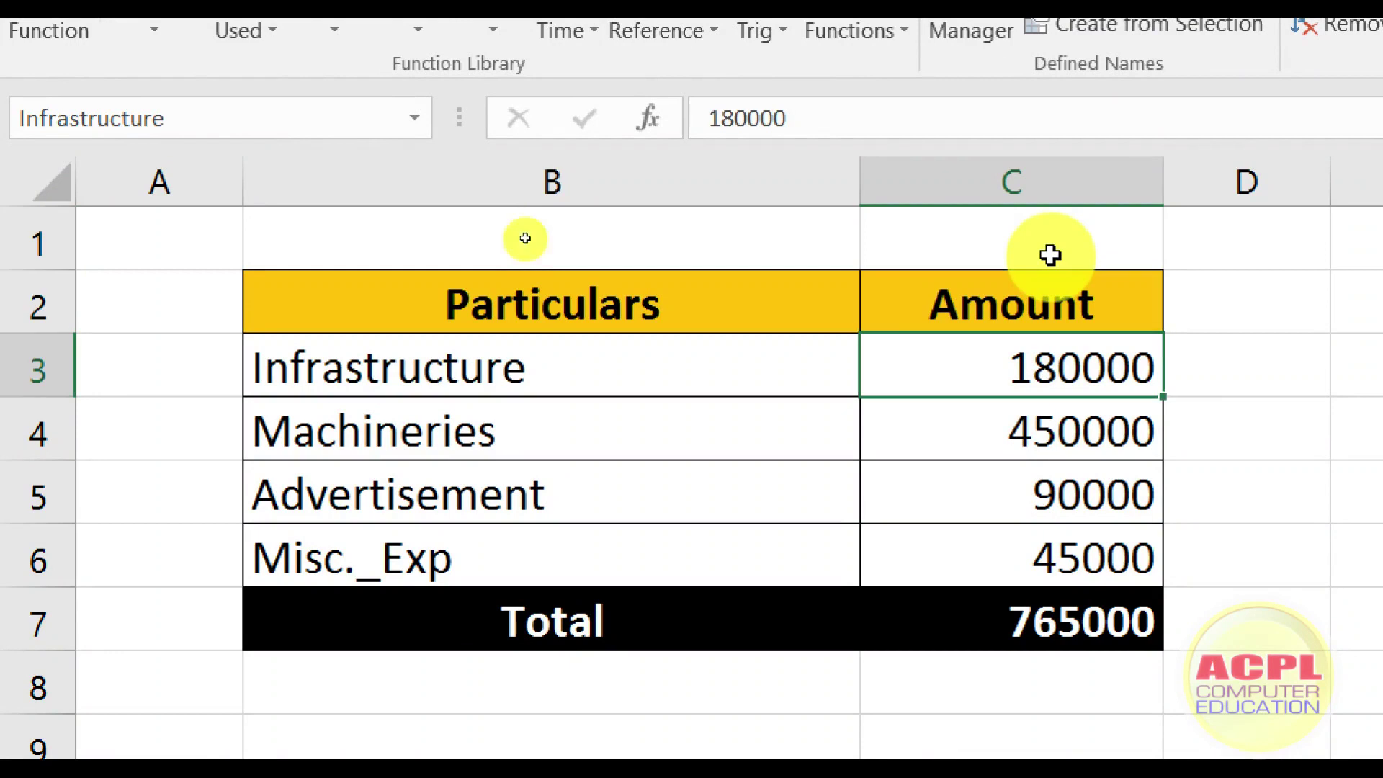
pyautogui.press('Down')
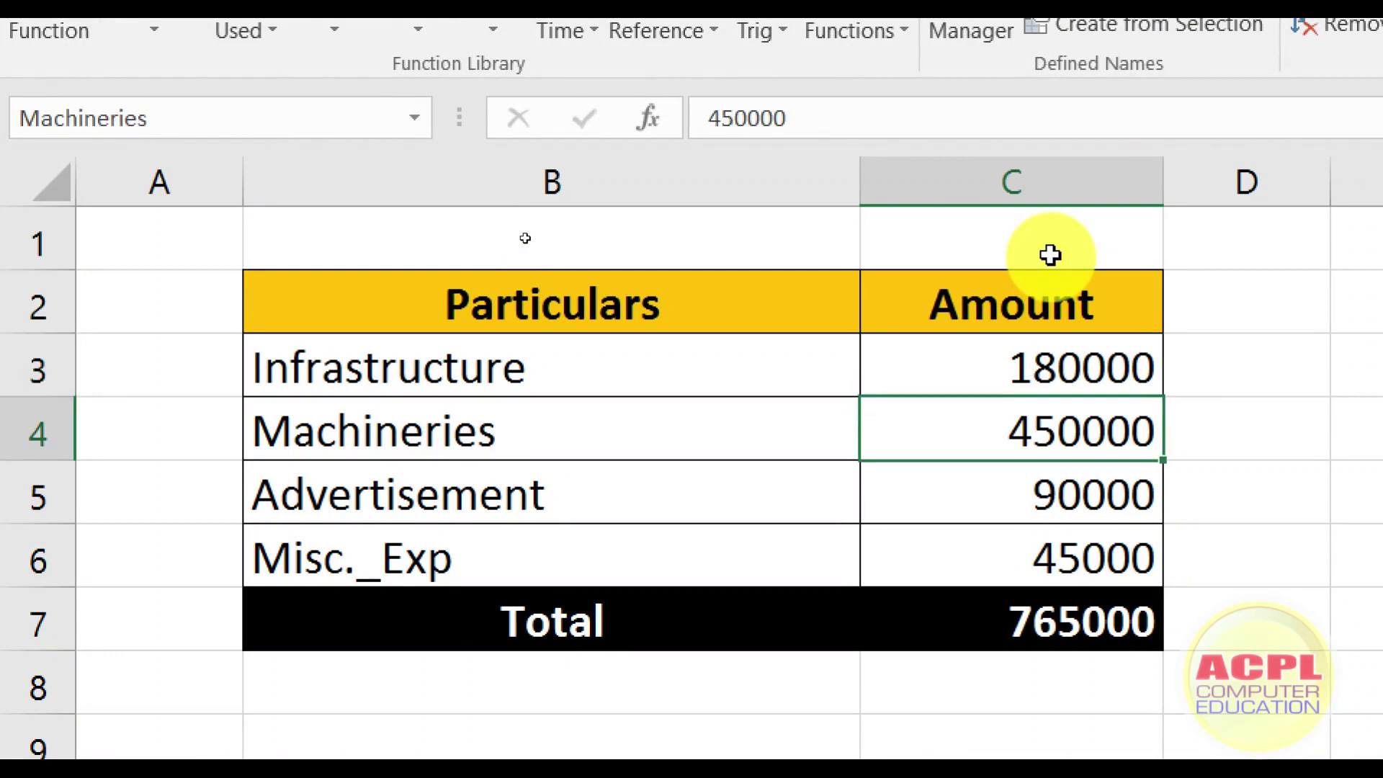
pyautogui.press('Down')
pyautogui.press('Down')
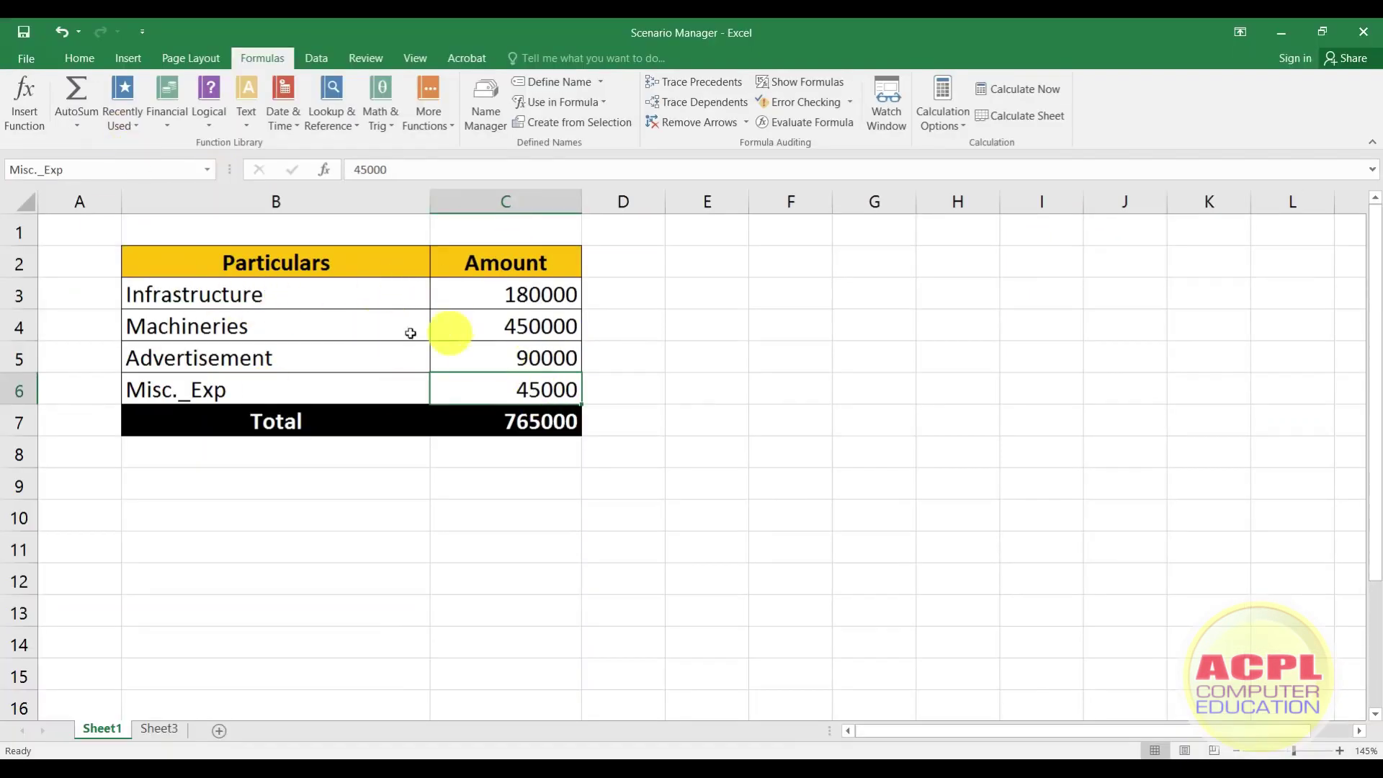
# Step: Add a scenario named Minimum in Scenario Manager with C3:C6 as its changing cells
pyautogui.click(316, 58)
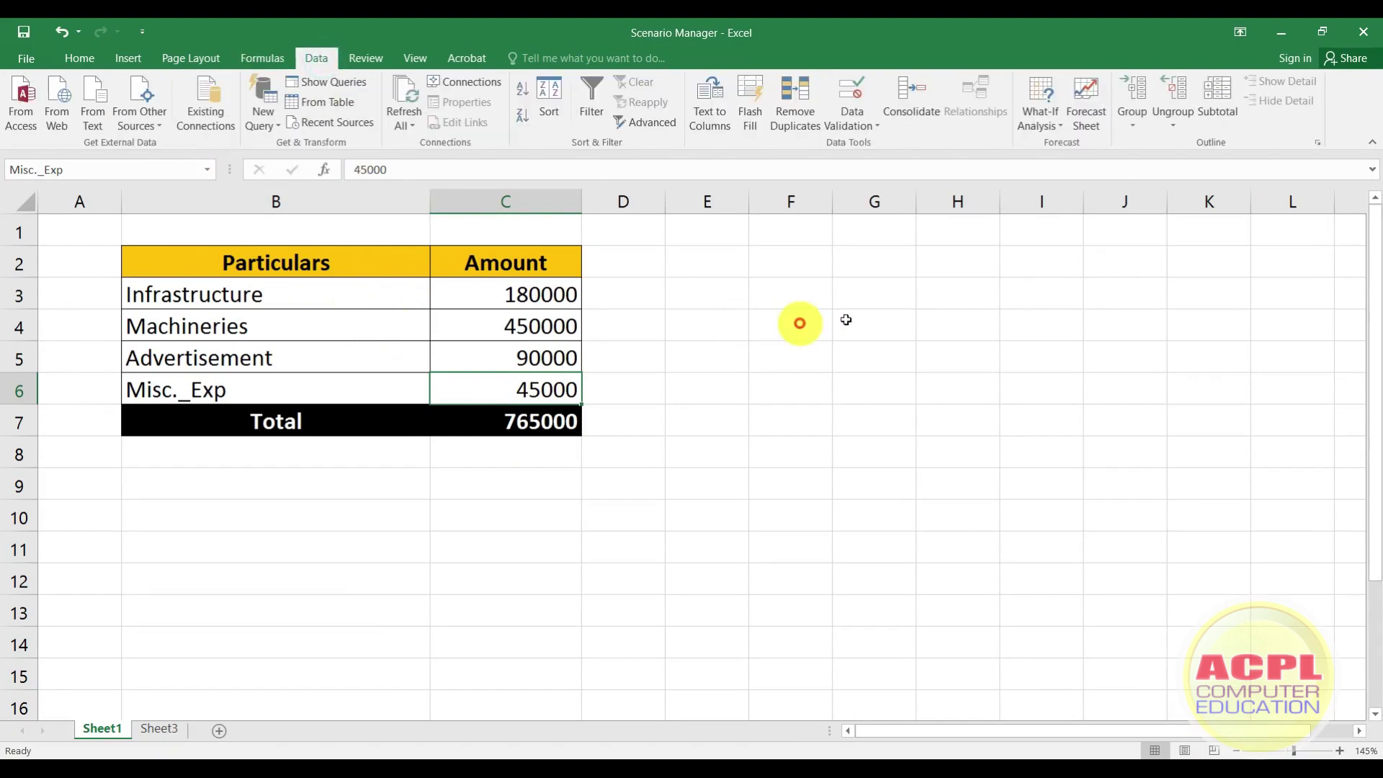
pyautogui.click(1049, 126)
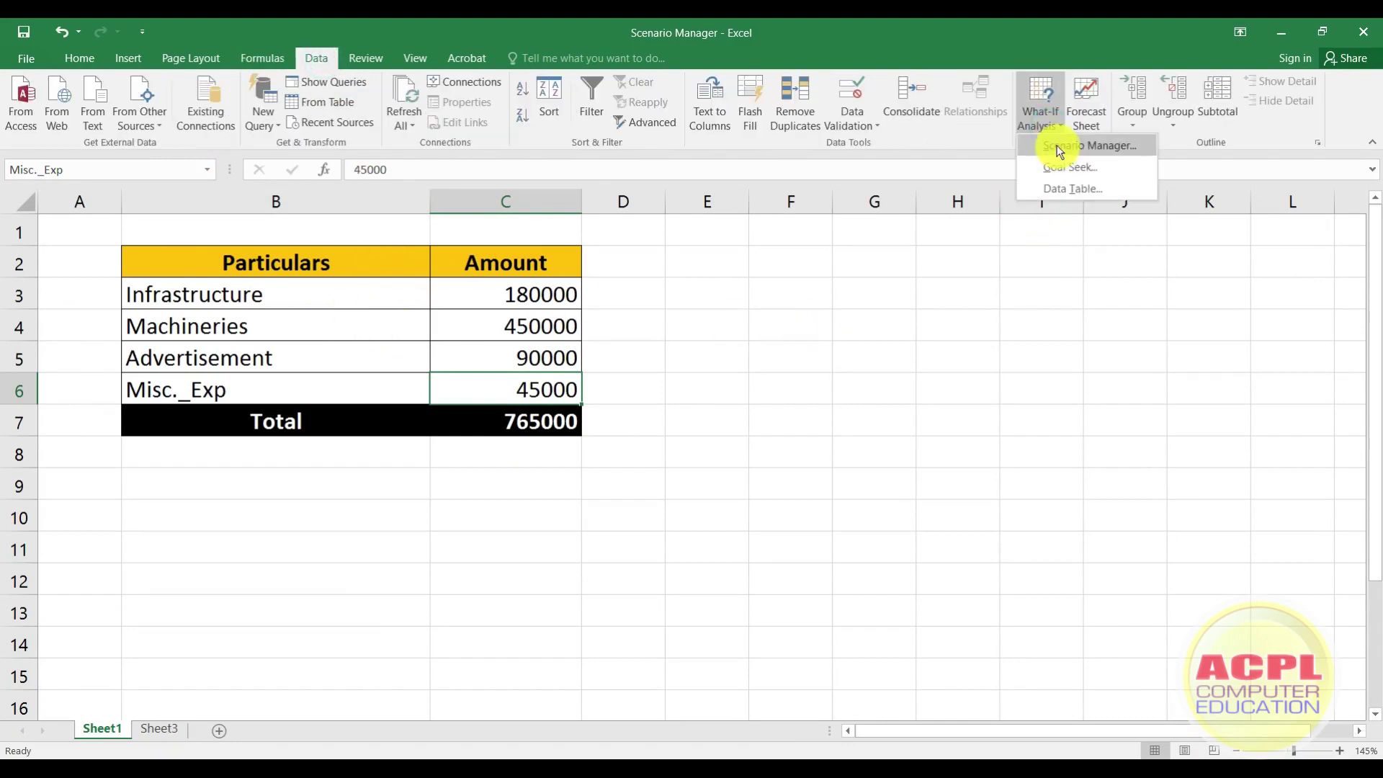
pyautogui.click(1059, 147)
pyautogui.click(873, 226)
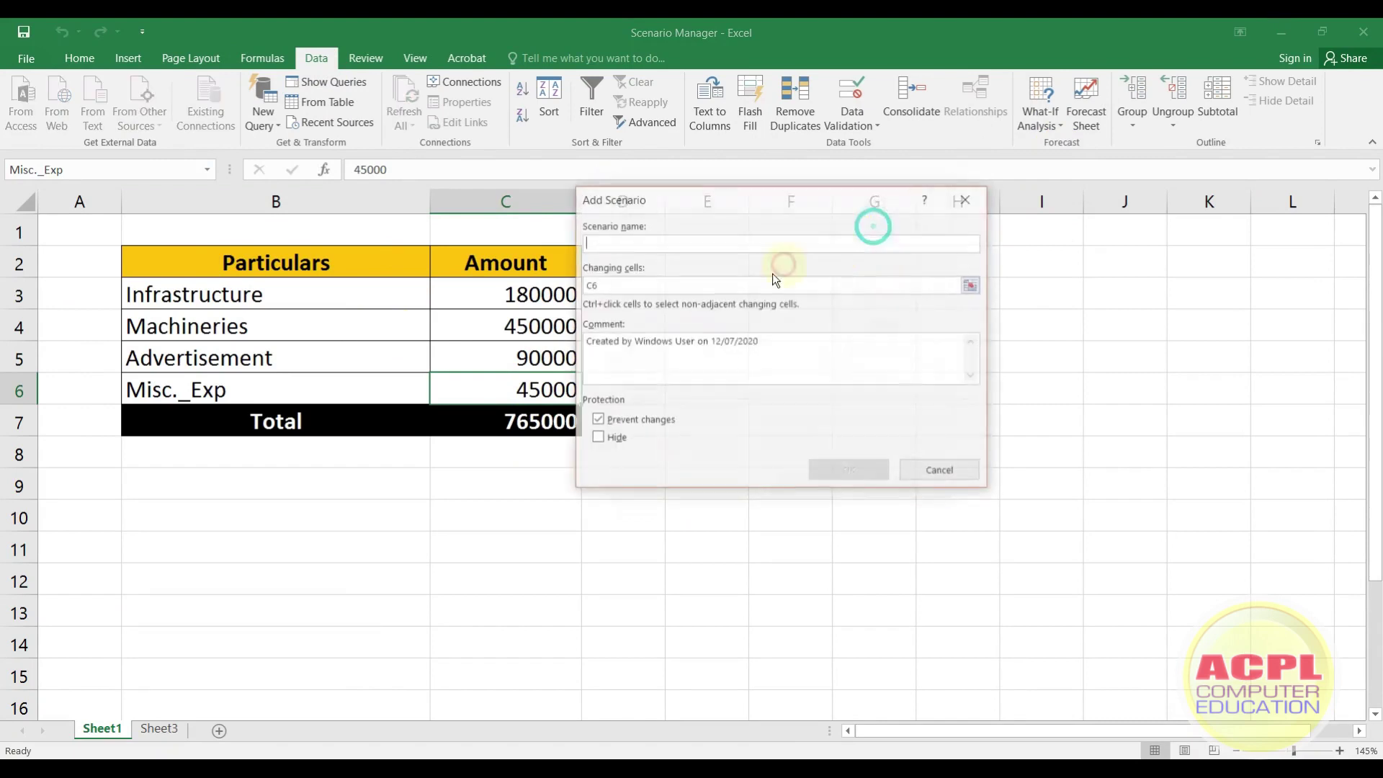
pyautogui.write('Minimum')
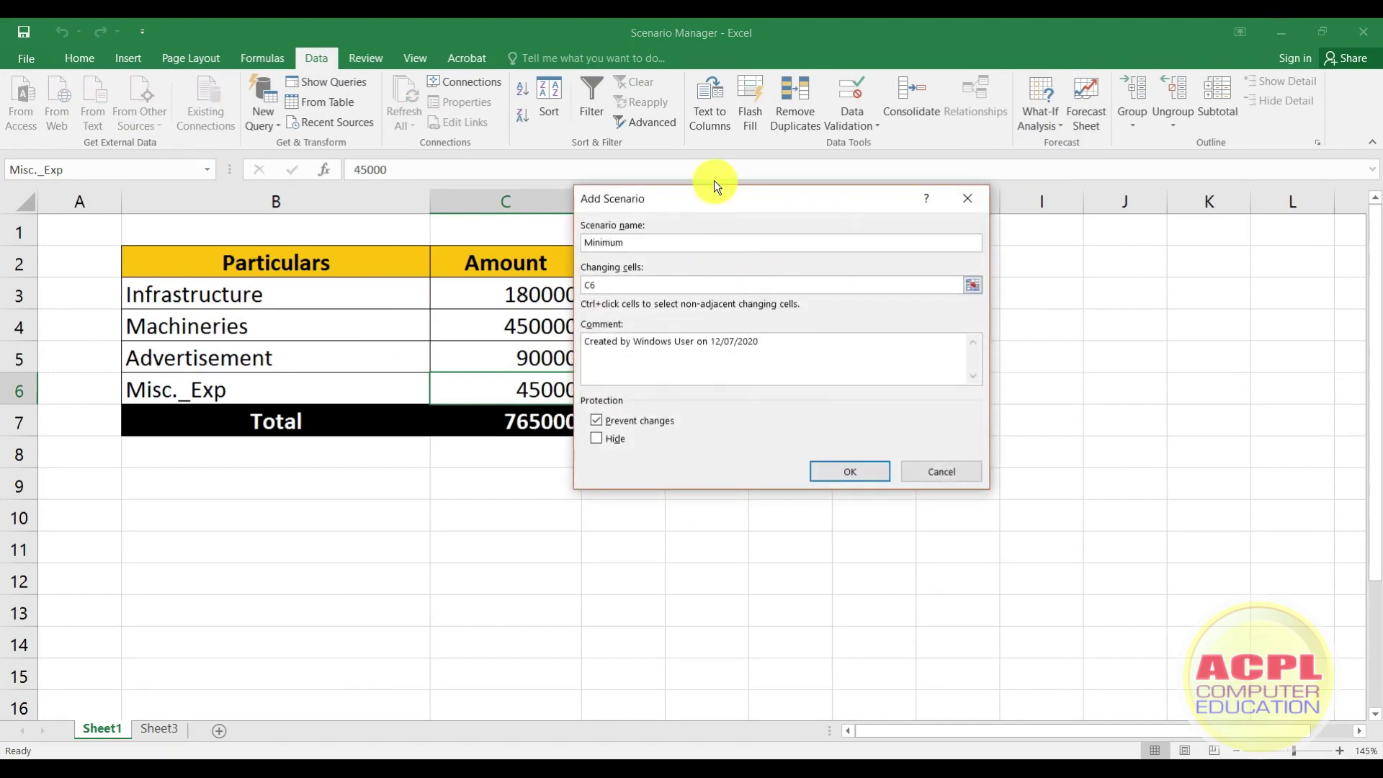
pyautogui.click(630, 285)
pyautogui.moveTo(618, 197); pyautogui.dragTo(670, 198)
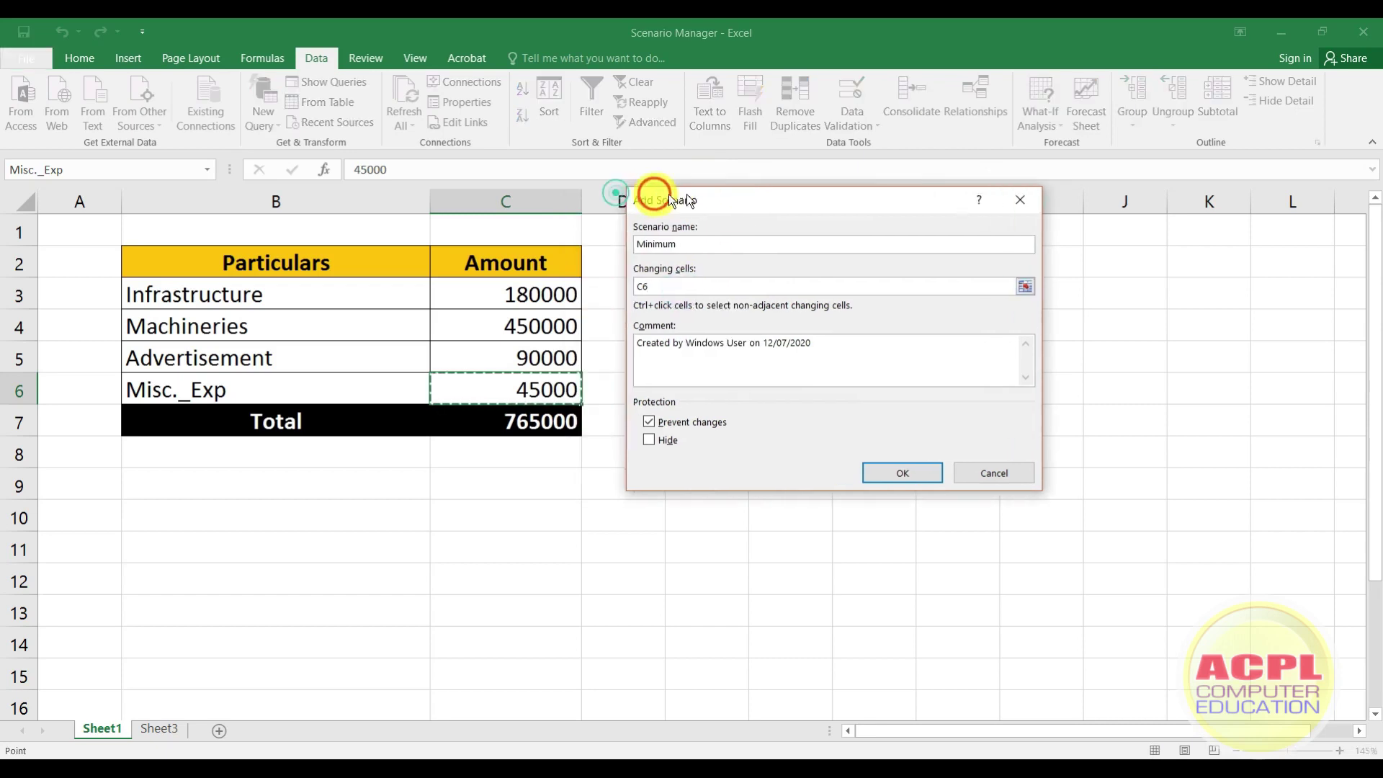
pyautogui.moveTo(503, 293); pyautogui.dragTo(499, 388)
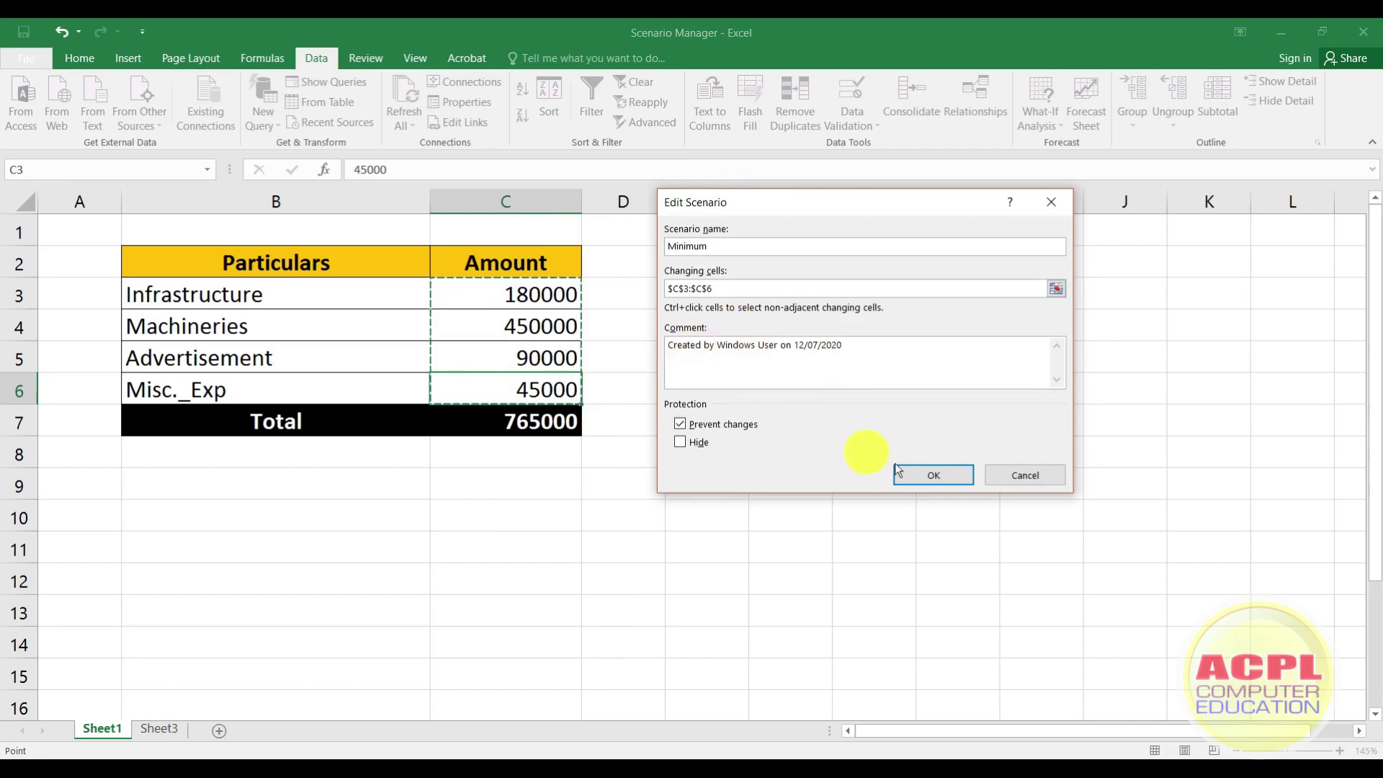
pyautogui.click(942, 476)
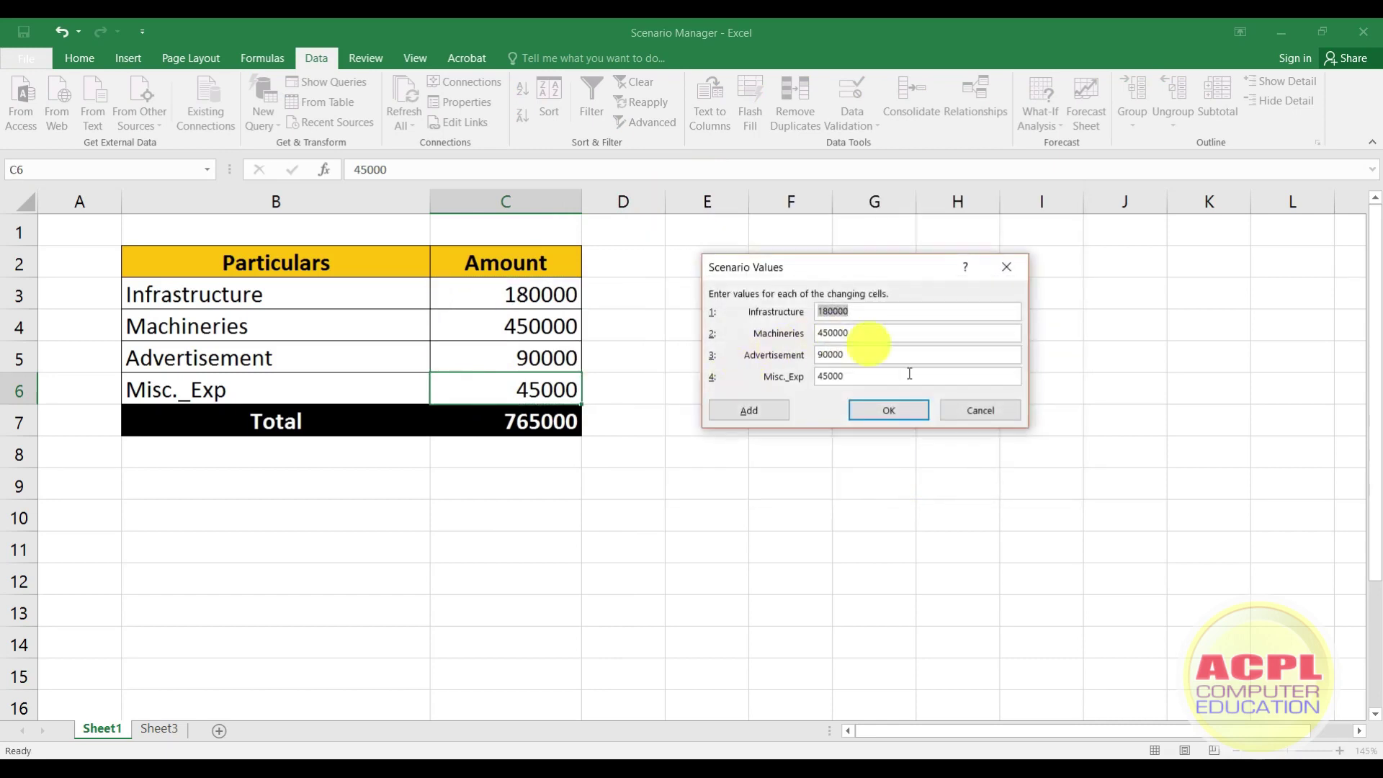
pyautogui.write('16000')
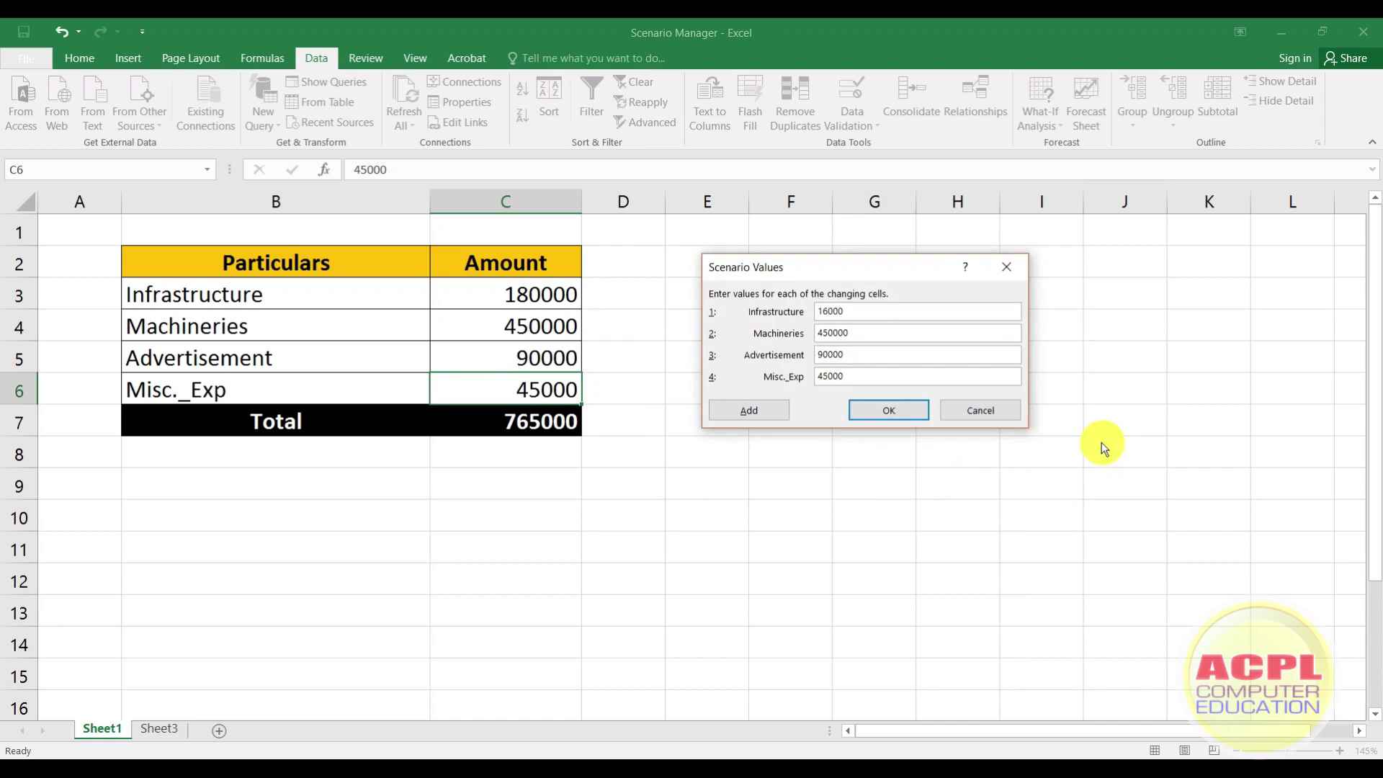
pyautogui.press('BackSpace')
pyautogui.press('BackSpace')
pyautogui.press('BackSpace')
pyautogui.press('BackSpace')
pyautogui.press('BackSpace')
pyautogui.write('=16000')
pyautogui.write('0*10%')
pyautogui.hotkey('shift', 'Home')
pyautogui.press('BackSpace')
# Step: Set the Minimum scenario's values to Infrastructure 160000, Machineries 400000, Advertisement 80000 and Misc._Exp 30000
pyautogui.write('160000')
pyautogui.moveTo(858, 332); pyautogui.dragTo(819, 332)
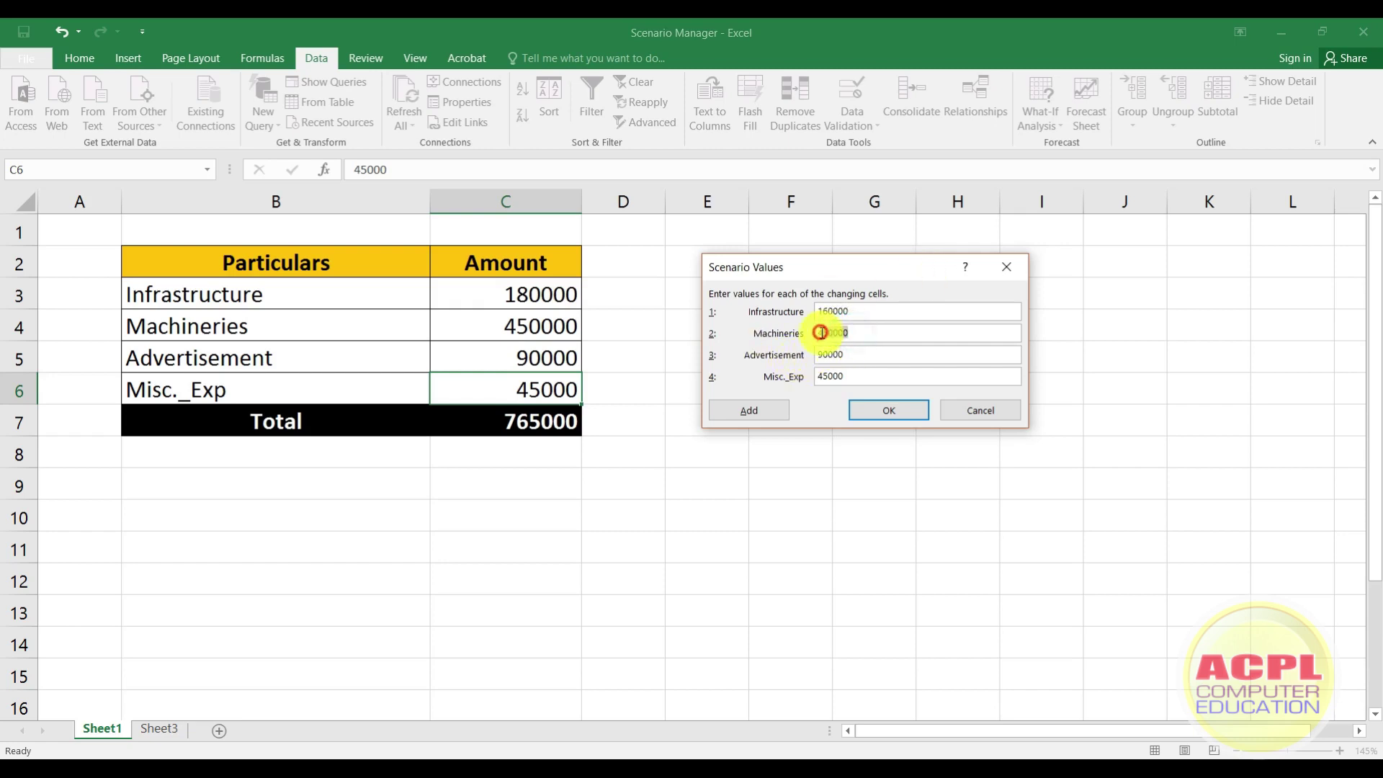
pyautogui.write('40000')
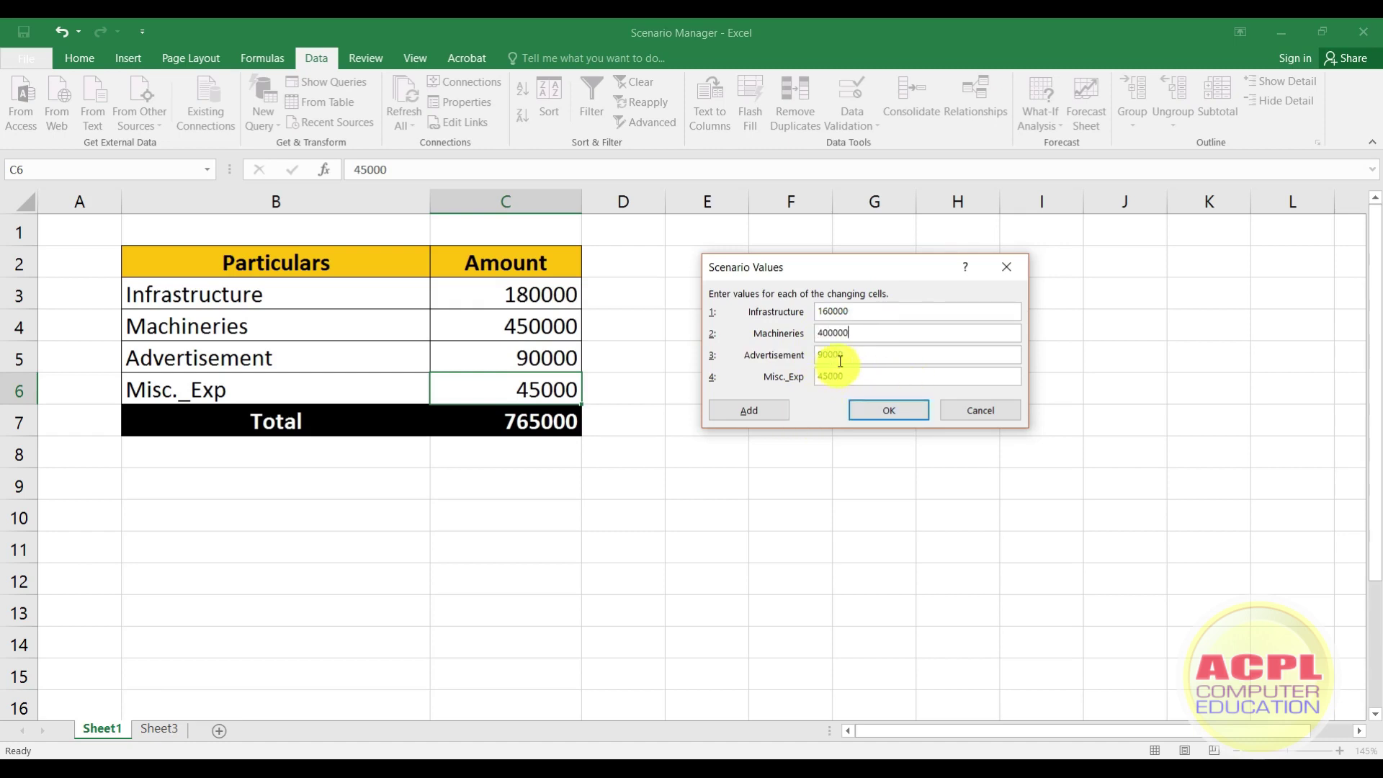
pyautogui.moveTo(836, 355); pyautogui.dragTo(816, 360)
pyautogui.write('80000')
pyautogui.moveTo(848, 376); pyautogui.dragTo(817, 376)
pyautogui.write('30000')
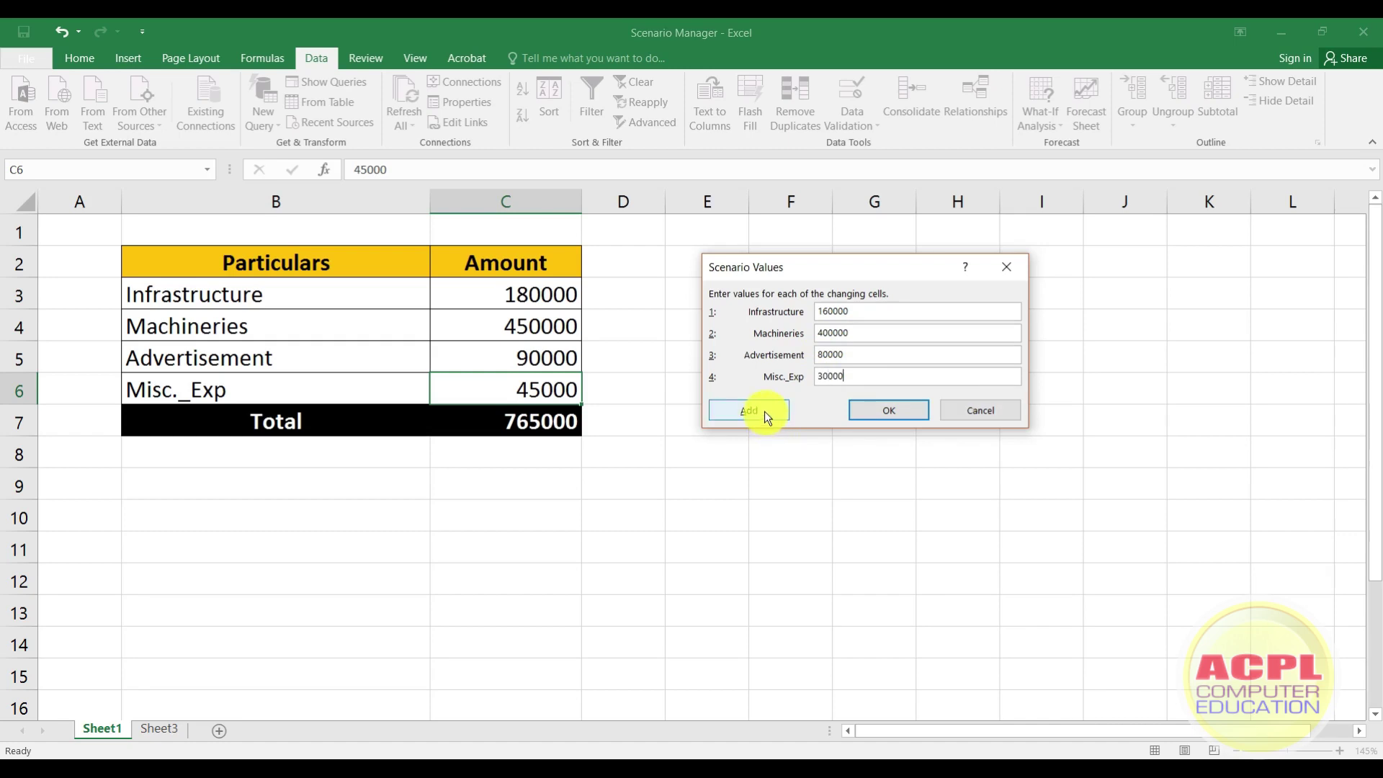
# Step: Save the Minimum values and add another scenario named Maximum with C3:C6 as its changing cells
pyautogui.click(764, 411)
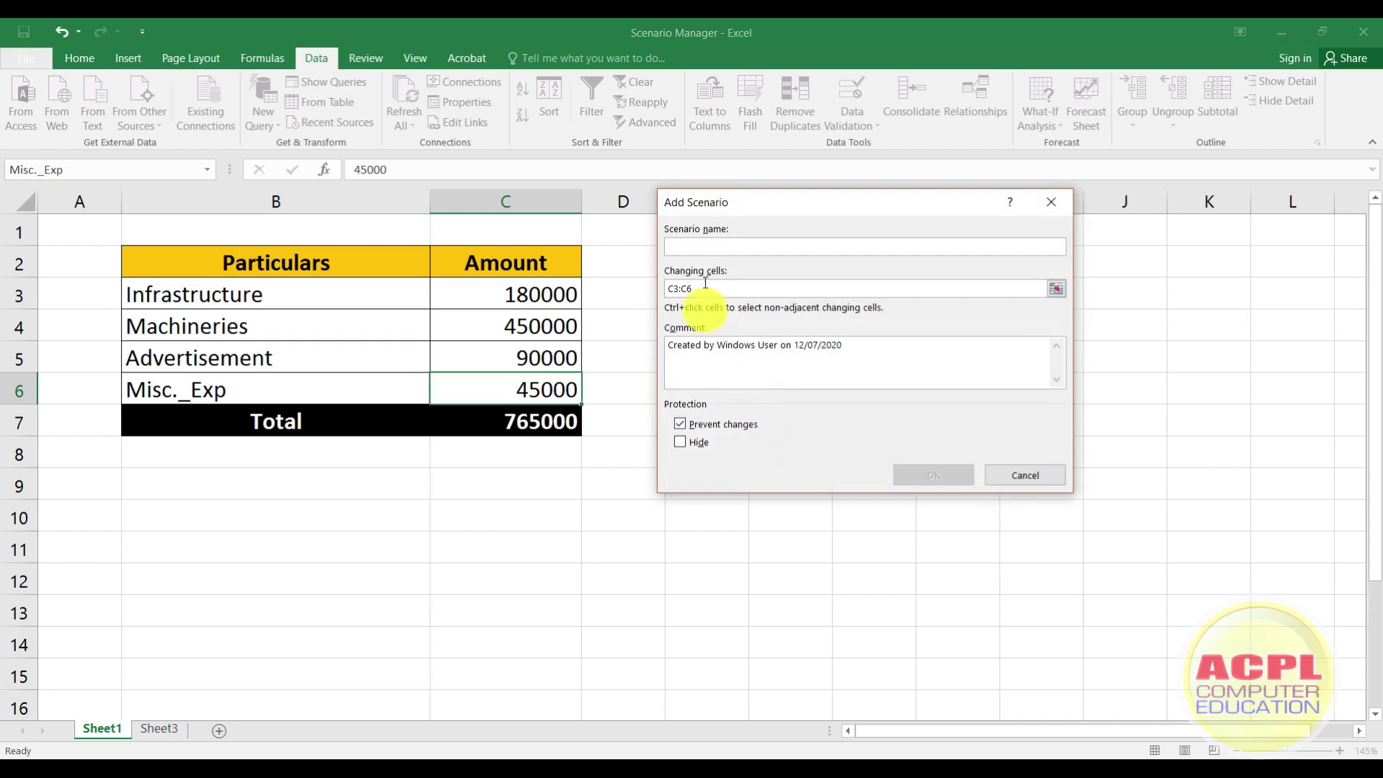
pyautogui.write('Maximum')
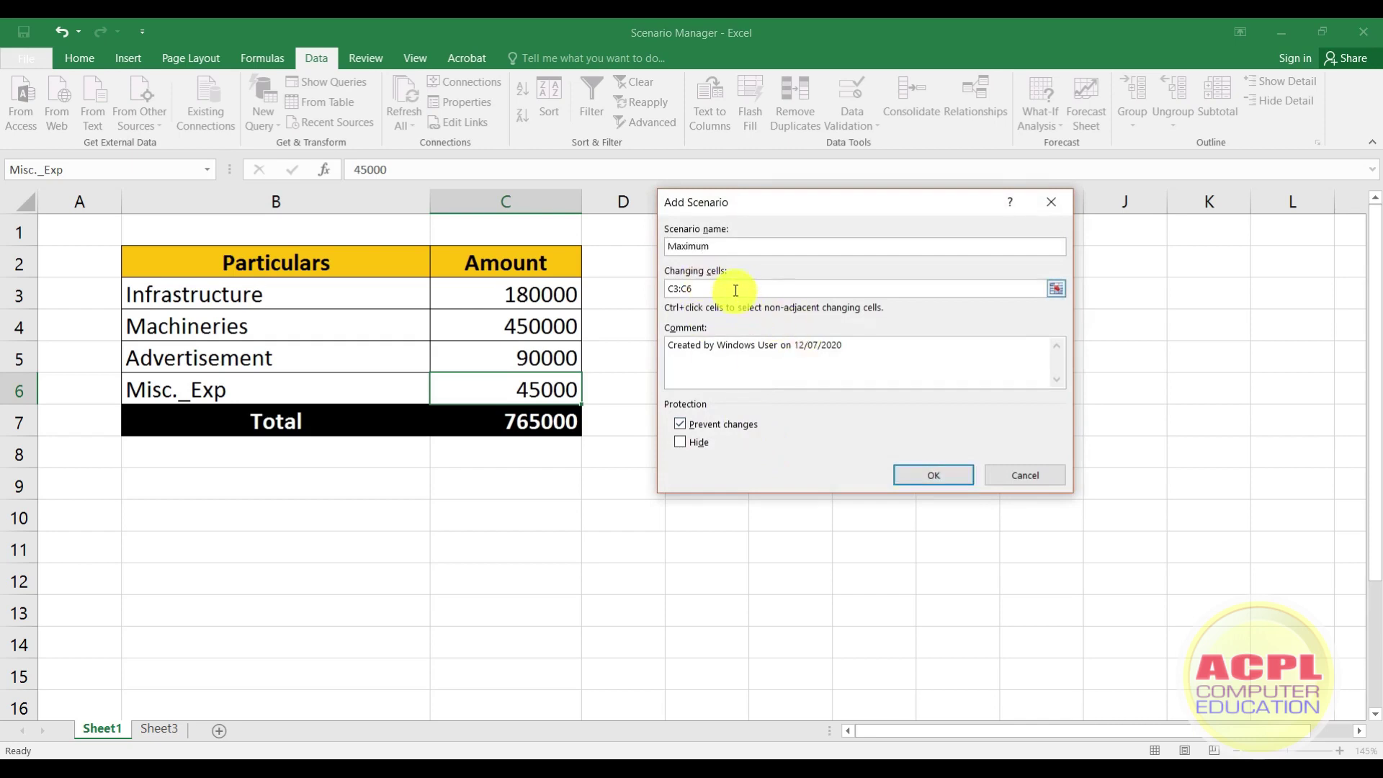
pyautogui.click(733, 288)
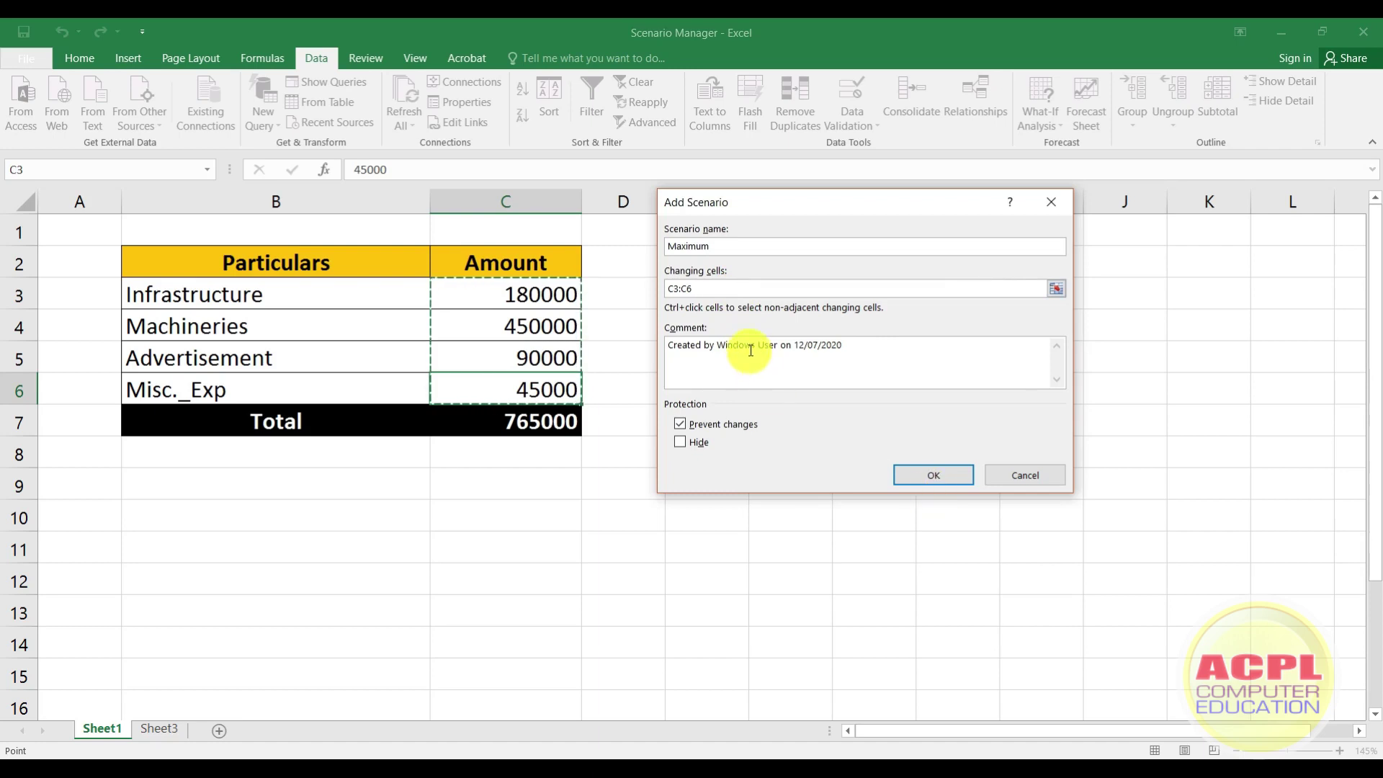
pyautogui.click(940, 475)
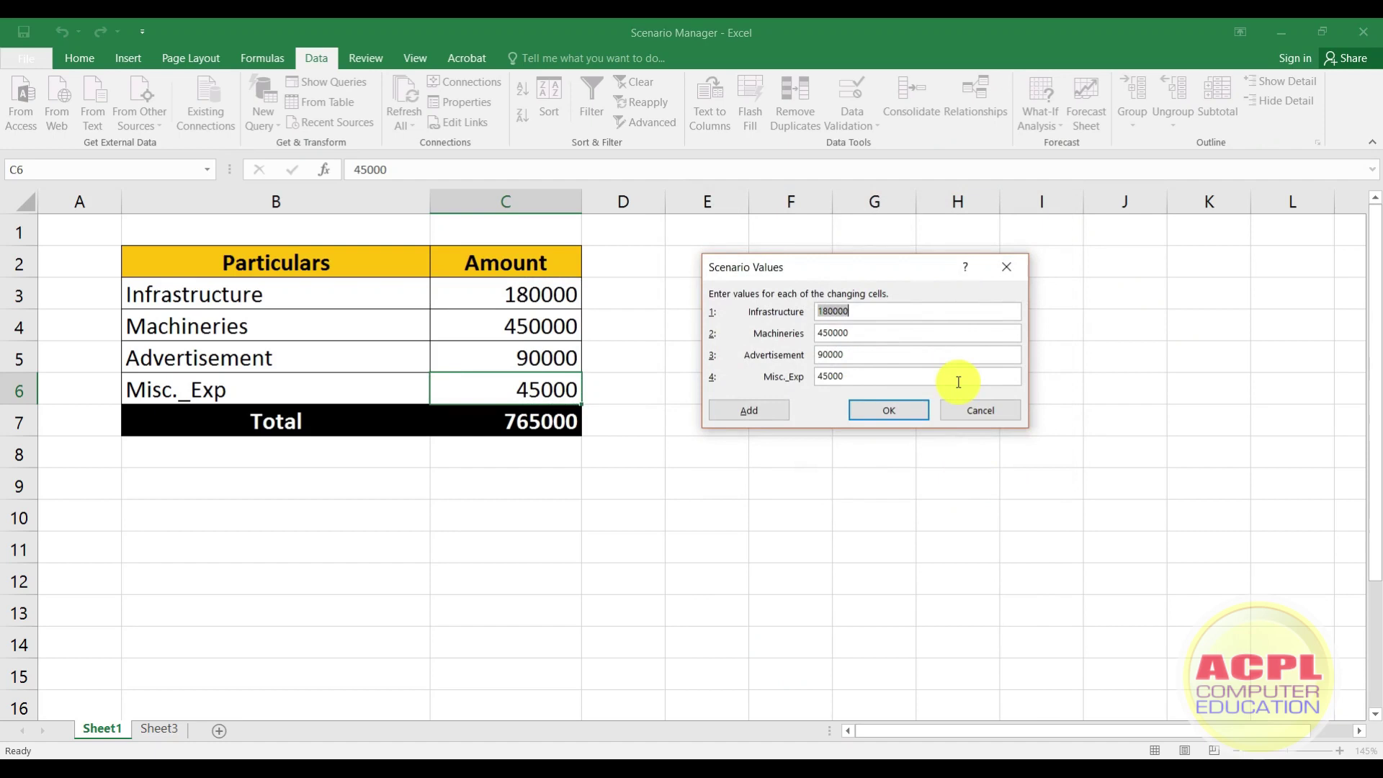
# Step: Set the Maximum scenario's values to Infrastructure 200000, Machineries 500000, Advertisement 100000 and Misc._Exp 50000, and save them
pyautogui.write('200000')
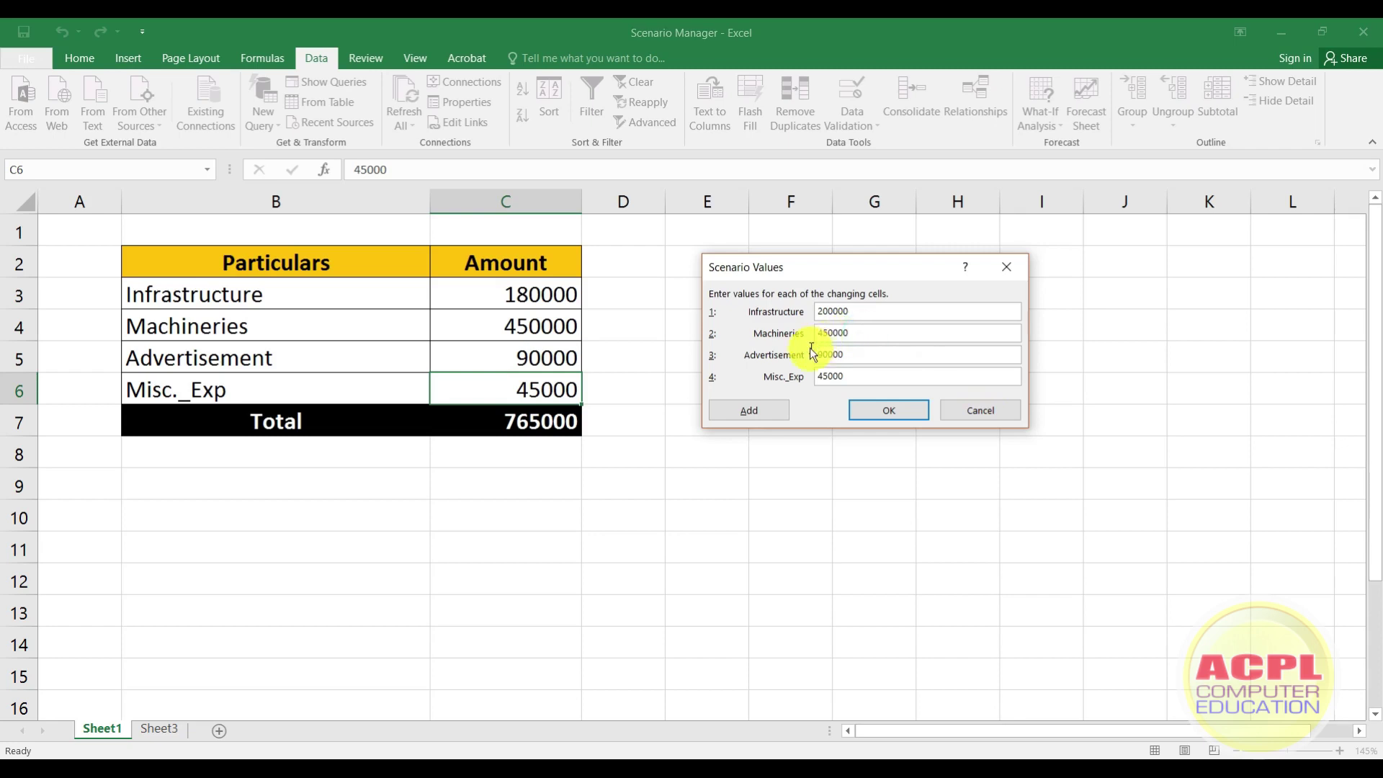
pyautogui.press('Tab')
pyautogui.write('500000')
pyautogui.press('Tab')
pyautogui.write('100000')
pyautogui.press('Tab')
pyautogui.write('50000')
pyautogui.click(875, 412)
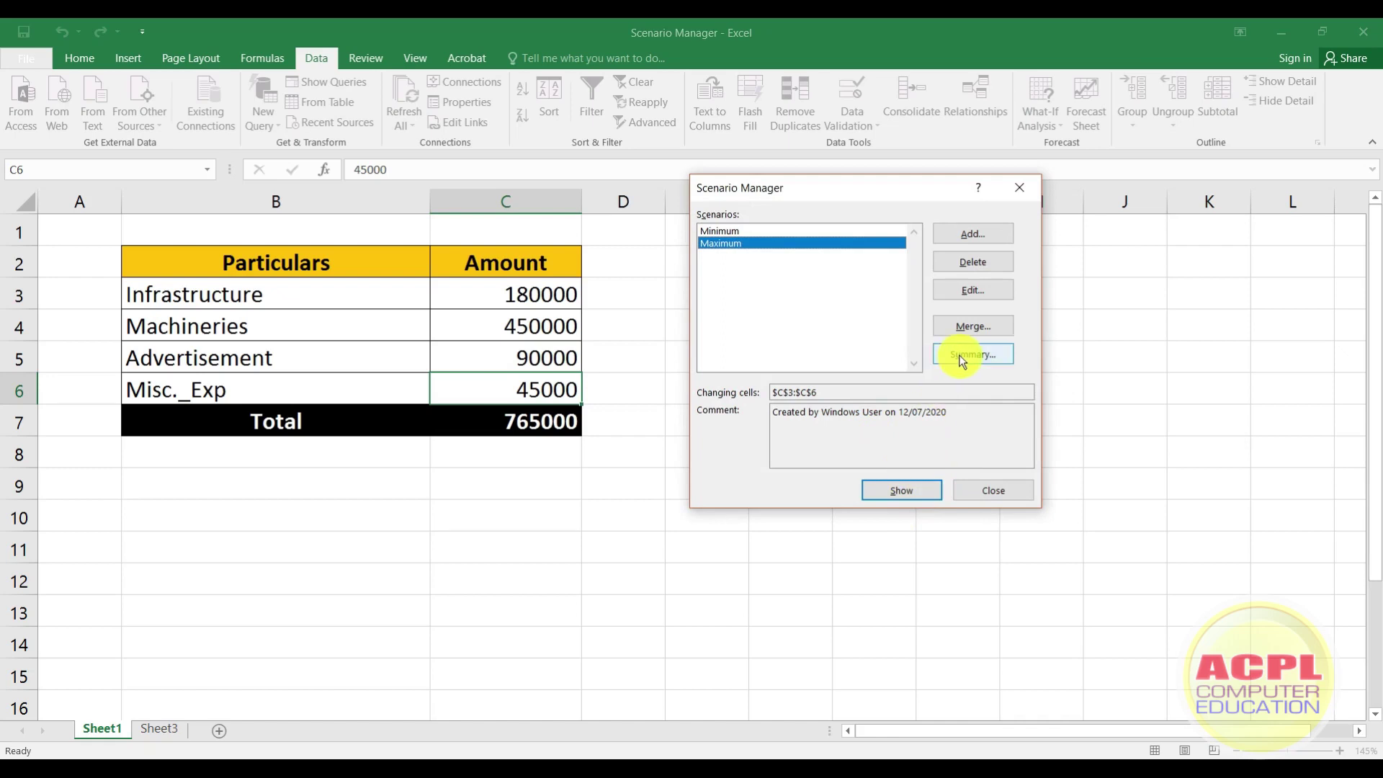
# Step: Generate a scenario summary report with the total in C7 as the result cell
pyautogui.click(963, 356)
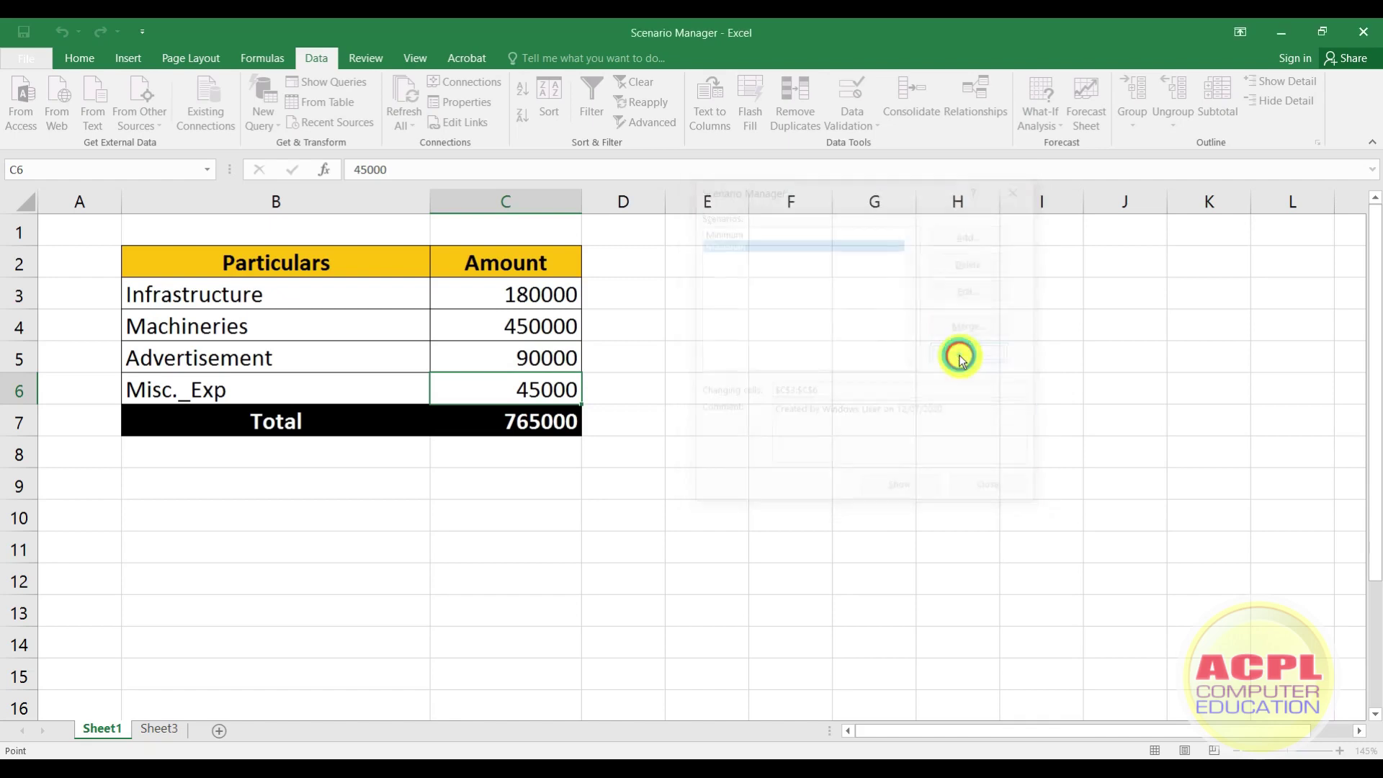
pyautogui.click(532, 420)
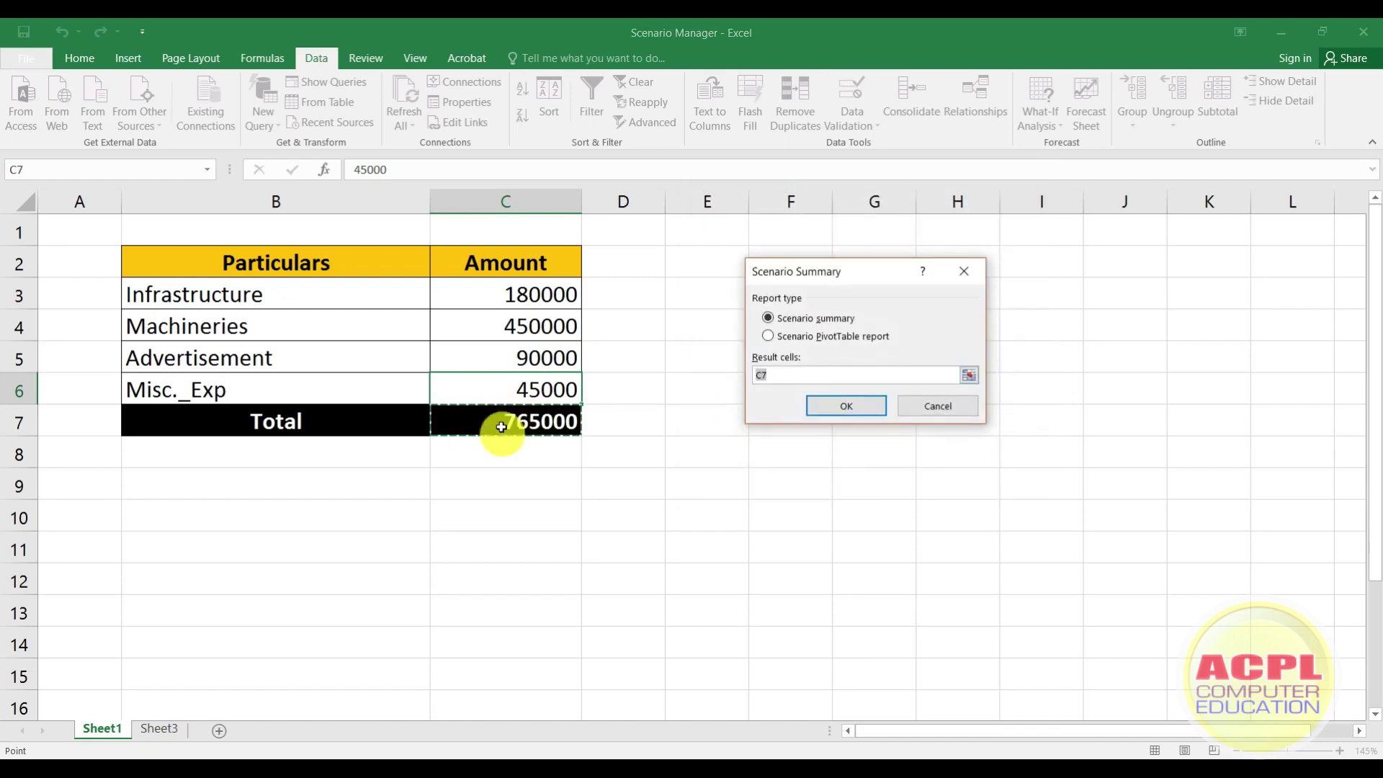
pyautogui.click(827, 406)
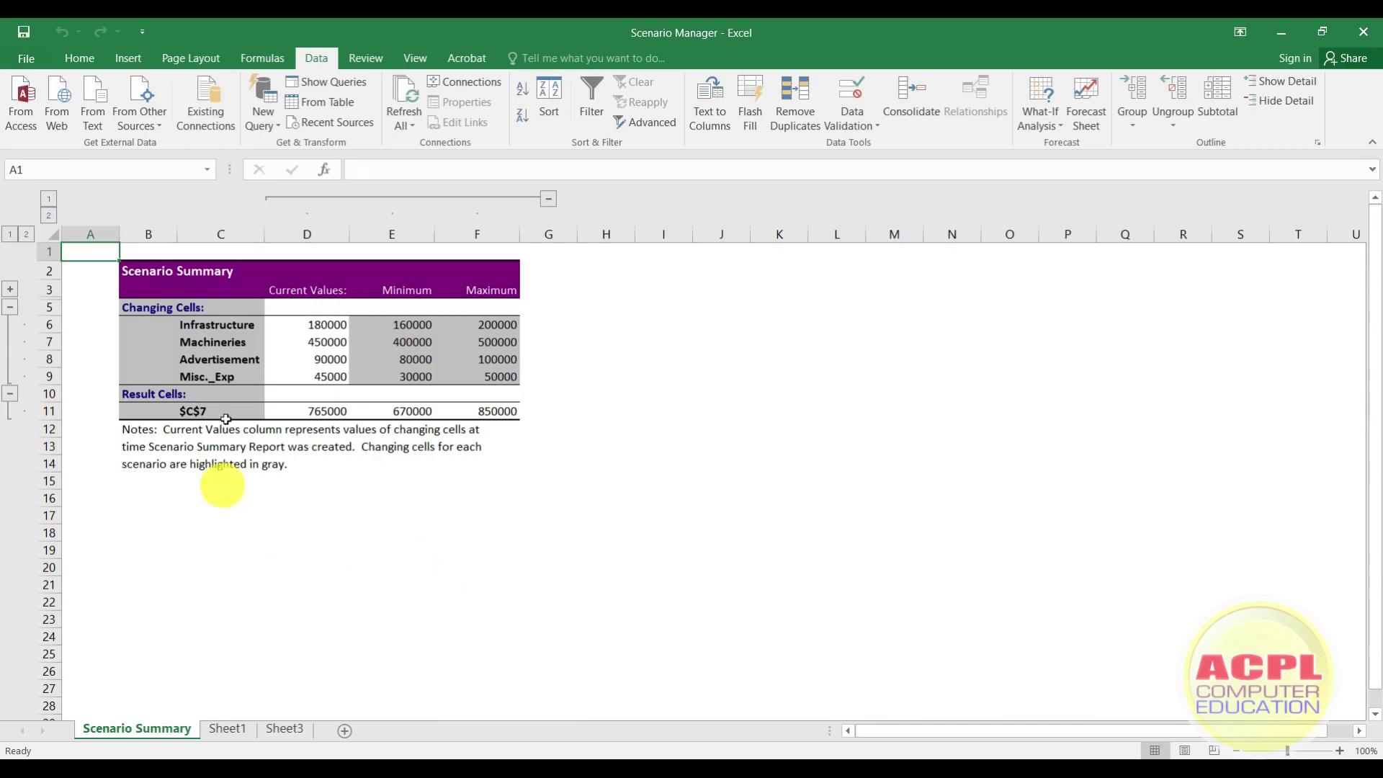
pyautogui.scroll(1, 184, 313)
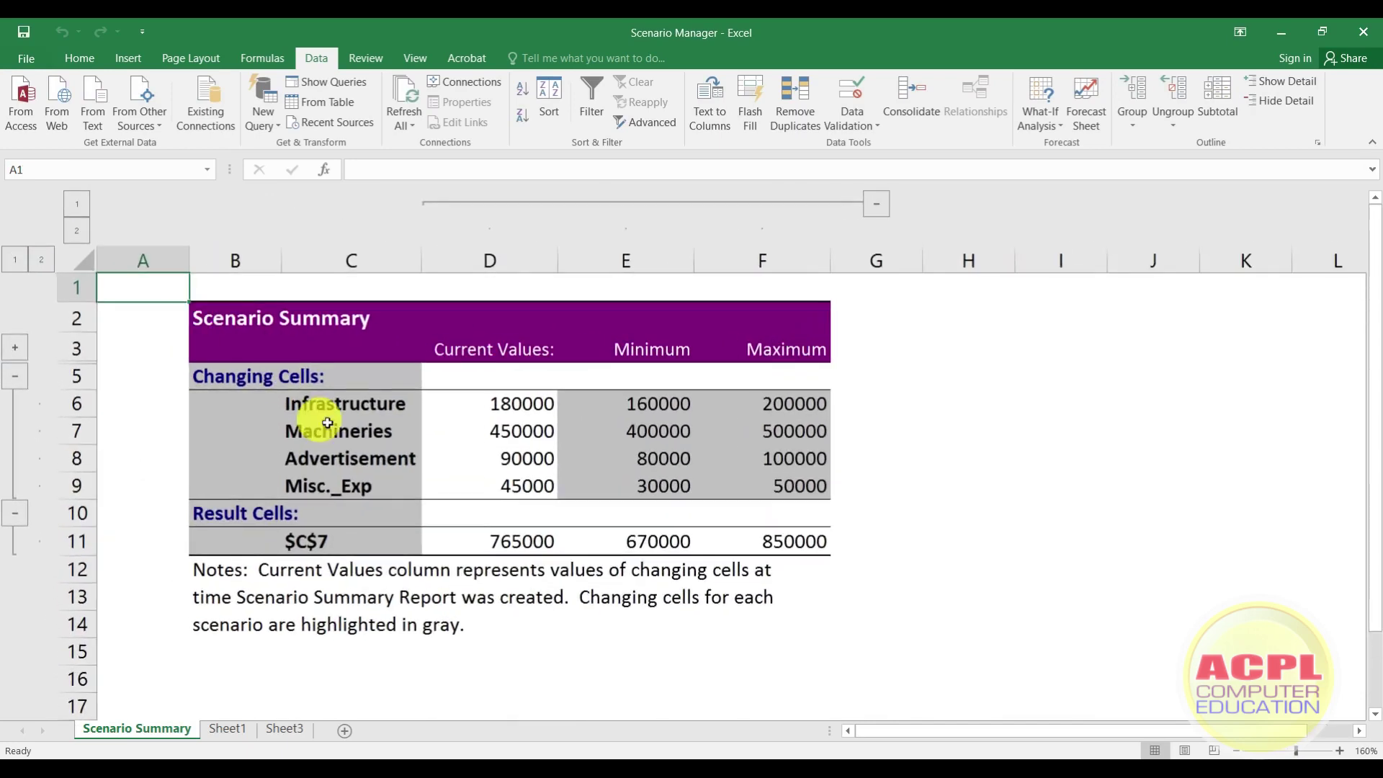